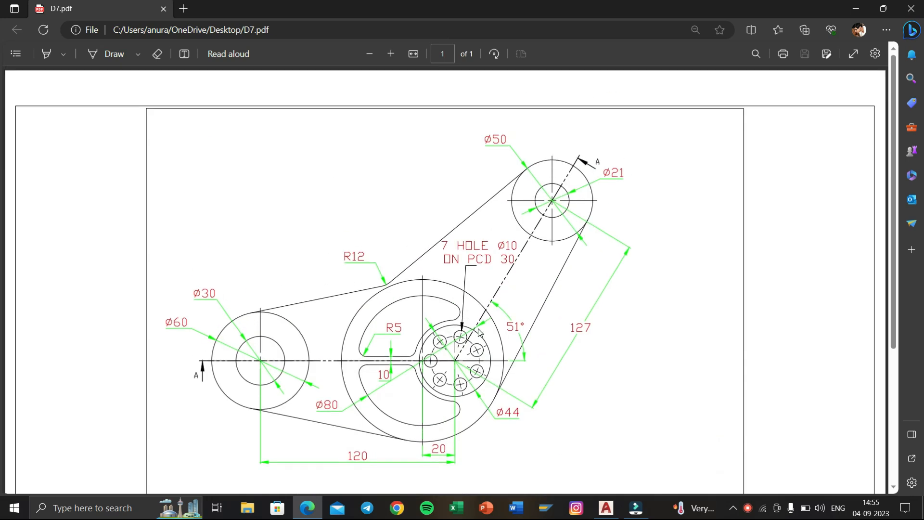
Step: Trace the A-A section line in pen on the top view, through the shared hub, and compare it with the section view
{"action": "scroll", "coordinate": [480, 332], "scroll_direction": "down", "scroll_amount": 3}
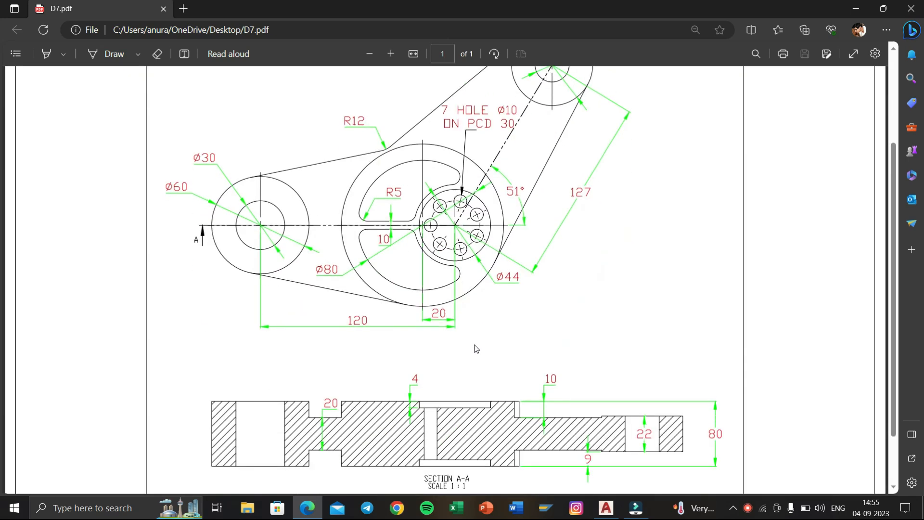
{"action": "left_click", "coordinate": [109, 53]}
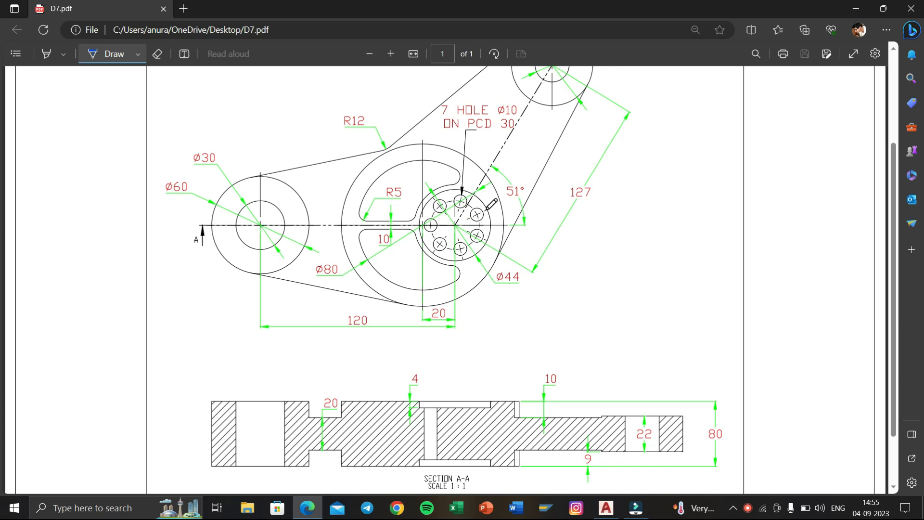
{"action": "scroll", "coordinate": [487, 209], "scroll_direction": "up", "scroll_amount": 3}
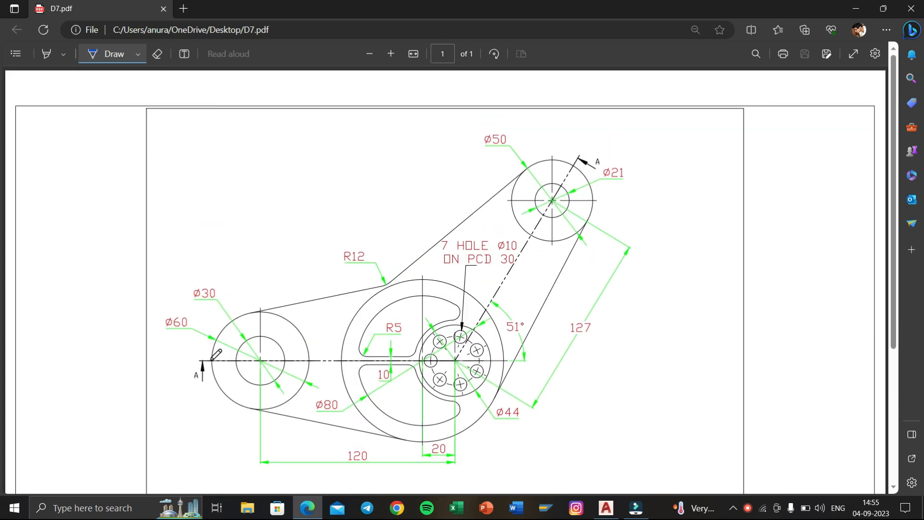
{"action": "left_click_drag", "start_coordinate": [203, 362], "coordinate": [248, 361]}
{"action": "left_click_drag", "start_coordinate": [456, 360], "coordinate": [456, 360]}
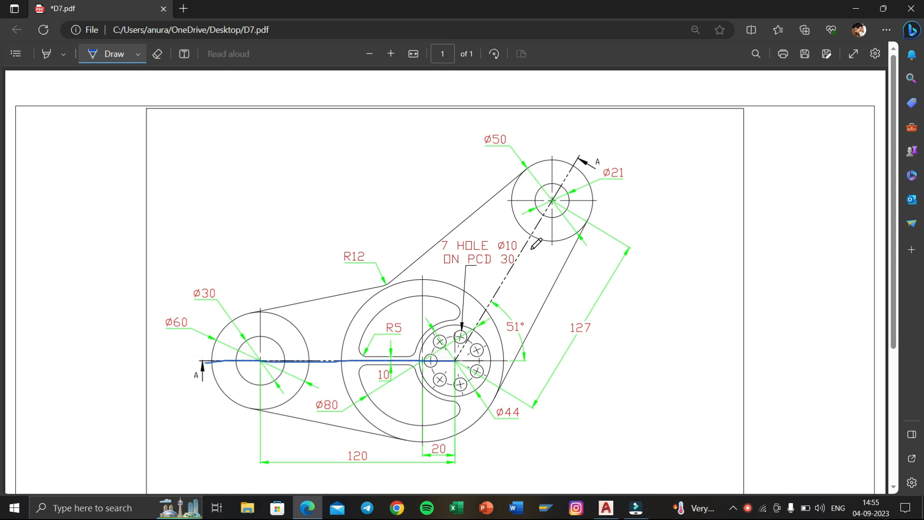
{"action": "left_click_drag", "start_coordinate": [579, 156], "coordinate": [572, 171]}
{"action": "left_click_drag", "start_coordinate": [453, 362], "coordinate": [455, 361]}
{"action": "scroll", "coordinate": [457, 360], "scroll_direction": "down", "scroll_amount": 4}
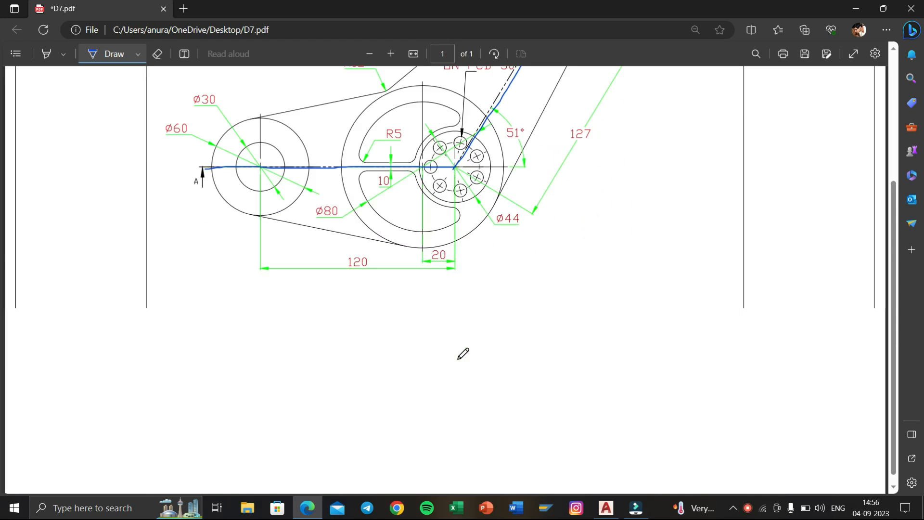
{"action": "scroll", "coordinate": [526, 325], "scroll_direction": "up", "scroll_amount": 4}
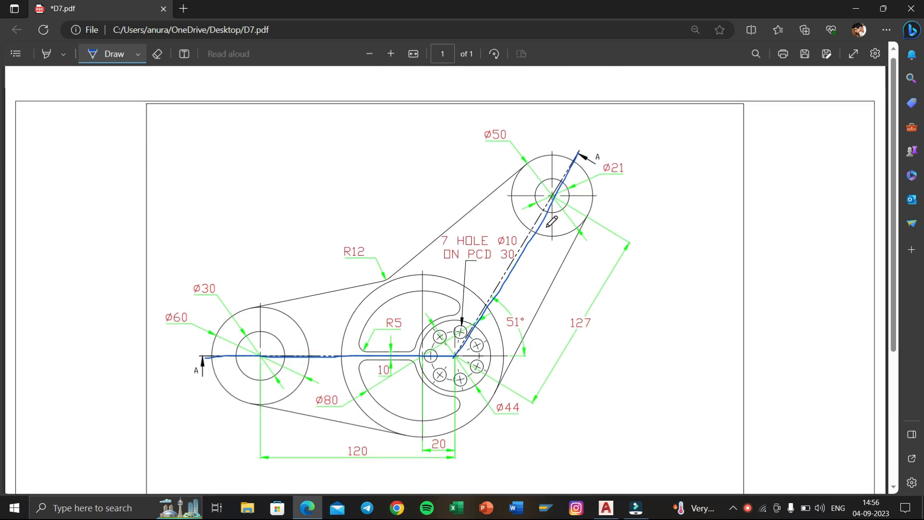
{"action": "scroll", "coordinate": [685, 283], "scroll_direction": "down", "scroll_amount": 3}
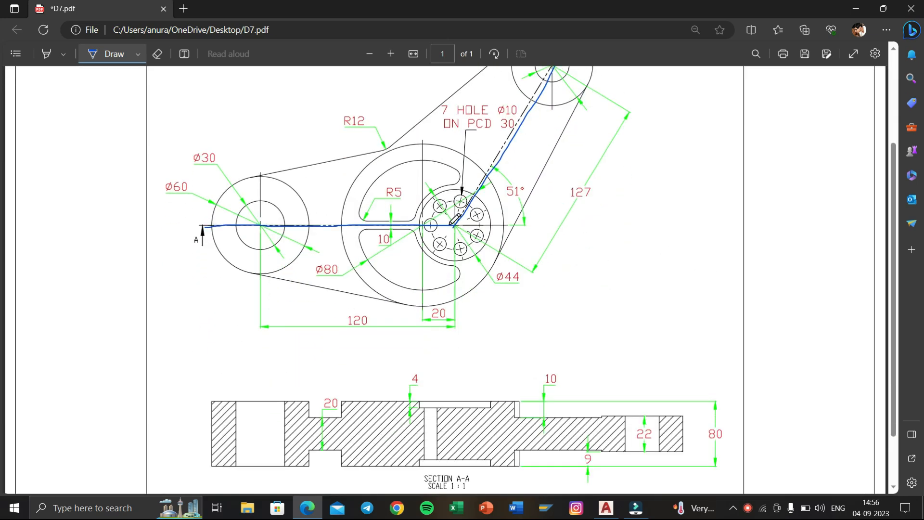
Step: Erase both pen strokes along the A-A section line and leave the eraser
{"action": "left_click", "coordinate": [155, 57]}
{"action": "left_click", "coordinate": [410, 222]}
{"action": "left_click_drag", "start_coordinate": [478, 161], "coordinate": [499, 173]}
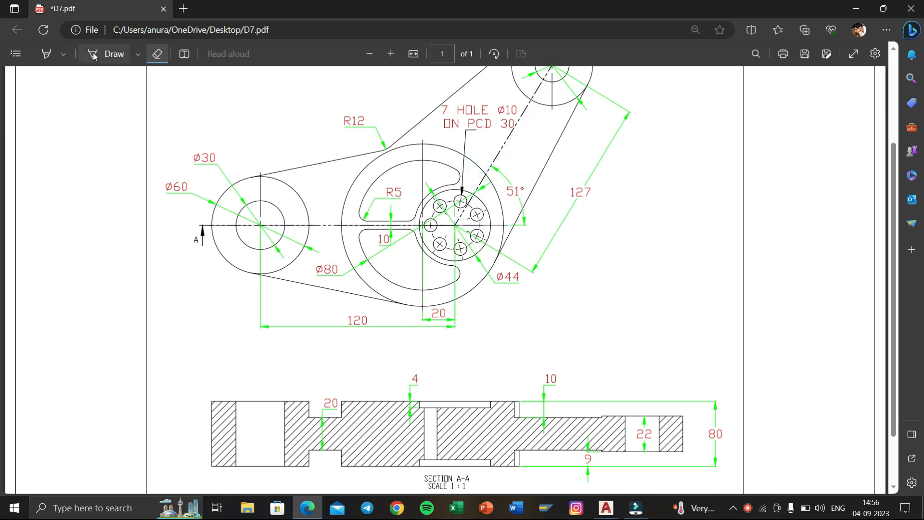
{"action": "scroll", "coordinate": [243, 211], "scroll_direction": "up", "scroll_amount": 2}
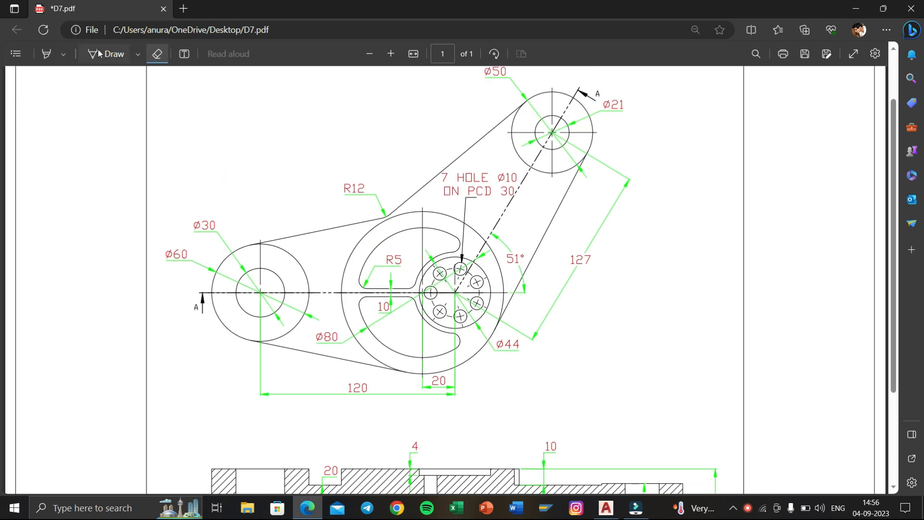
{"action": "scroll", "coordinate": [361, 231], "scroll_direction": "up", "scroll_amount": 2}
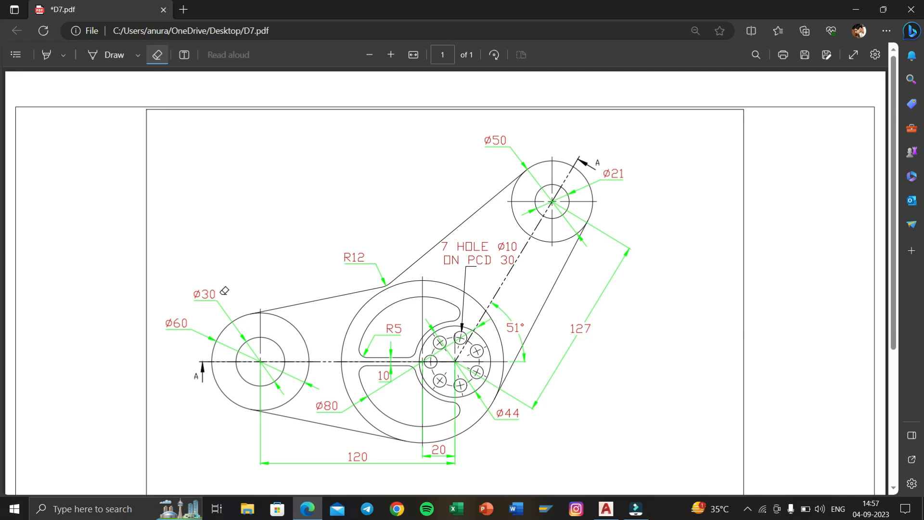
{"action": "key", "text": "Escape"}
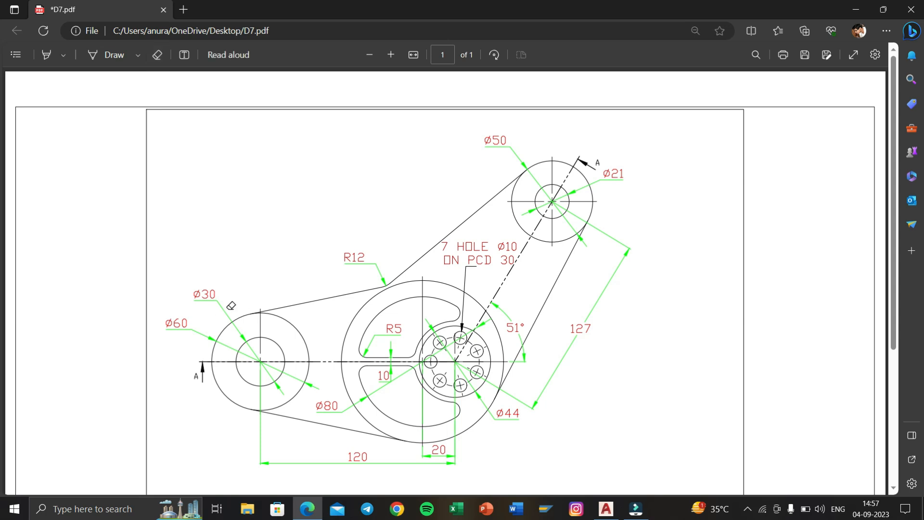
{"action": "scroll", "coordinate": [353, 332], "scroll_direction": "down", "scroll_amount": 2}
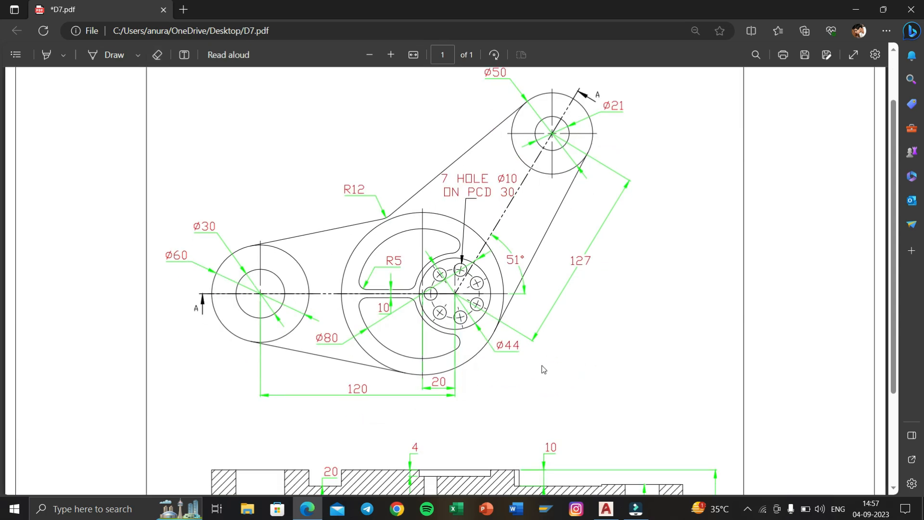
Step: Switch to the 3d model 101 drawing in AutoCAD and turn on the grid
{"action": "key", "text": "super+Tab"}
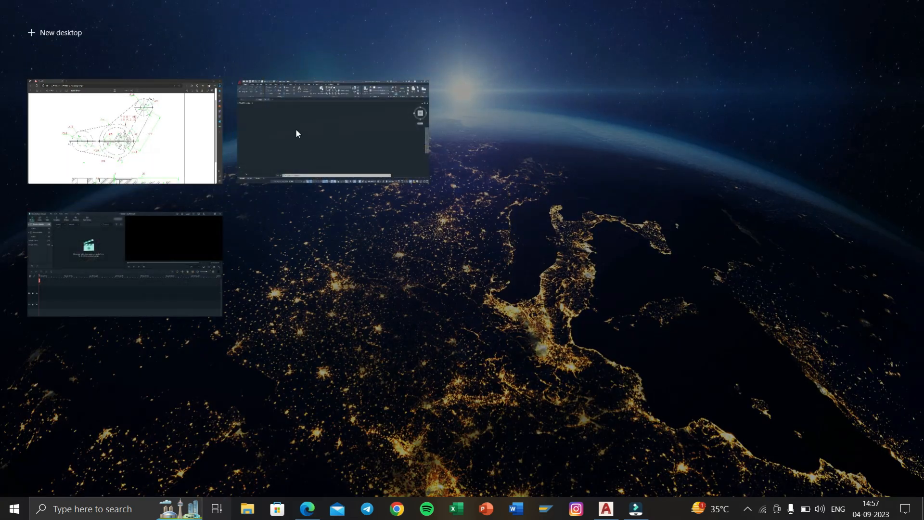
{"action": "left_click", "coordinate": [296, 133]}
{"action": "scroll", "coordinate": [790, 215], "scroll_direction": "down", "scroll_amount": 5}
{"action": "mouse_move", "coordinate": [713, 235]}
{"action": "middle_mouse_down"}
{"action": "mouse_move", "coordinate": [407, 317]}
{"action": "mouse_move", "coordinate": [360, 377]}
{"action": "middle_mouse_up"}
{"action": "left_click", "coordinate": [289, 492]}
{"action": "scroll", "coordinate": [427, 332], "scroll_direction": "down", "scroll_amount": 3}
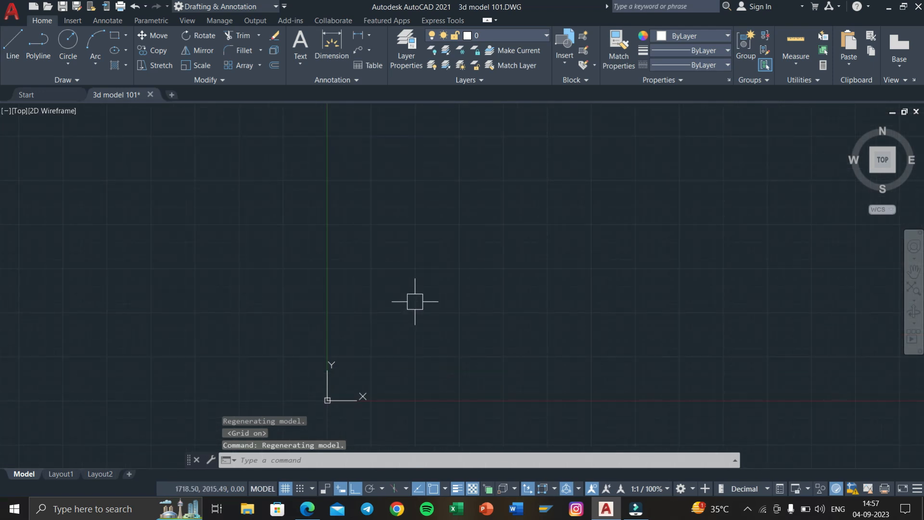
Step: Draw a circle of diameter 30 in the empty area up and right of the origin
{"action": "left_click", "coordinate": [68, 63]}
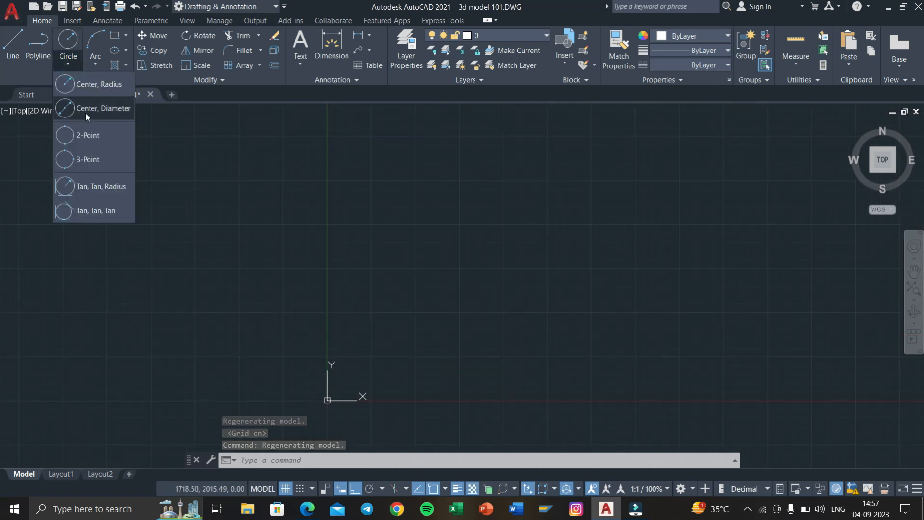
{"action": "left_click", "coordinate": [85, 111]}
{"action": "left_click", "coordinate": [518, 237]}
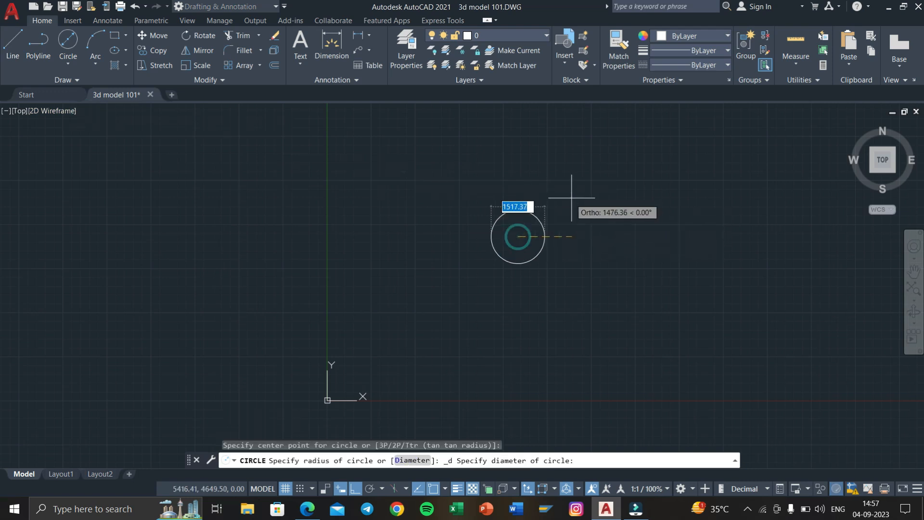
{"action": "type", "text": "30"}
{"action": "key", "text": "Return"}
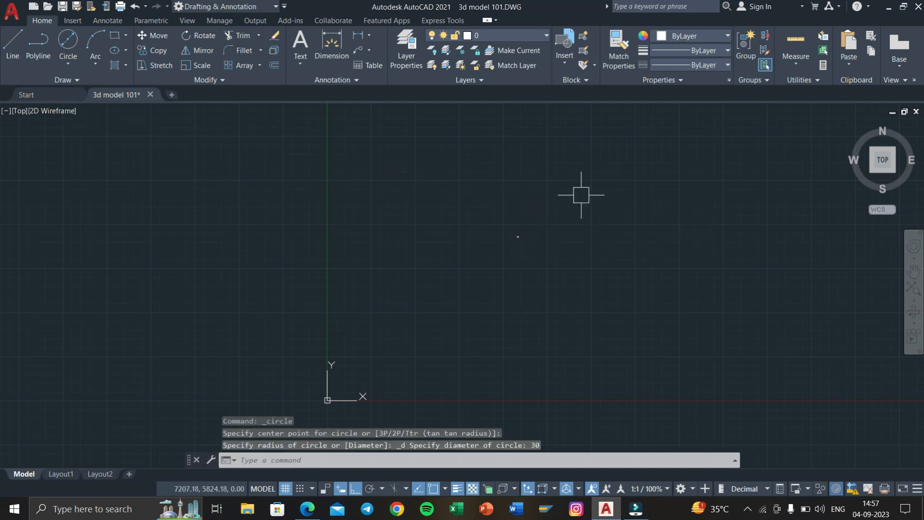
Step: Draw a concentric circle of diameter 60 around the diameter 30 circle
{"action": "scroll", "coordinate": [530, 231], "scroll_direction": "up", "scroll_amount": 2}
{"action": "scroll", "coordinate": [468, 231], "scroll_direction": "up", "scroll_amount": 8}
{"action": "middle_click_drag", "start_coordinate": [804, 204], "coordinate": [496, 243]}
{"action": "scroll", "coordinate": [573, 287], "scroll_direction": "up", "scroll_amount": 3}
{"action": "mouse_move", "coordinate": [573, 286]}
{"action": "middle_mouse_down"}
{"action": "mouse_move", "coordinate": [386, 219]}
{"action": "mouse_move", "coordinate": [427, 319]}
{"action": "middle_mouse_up"}
{"action": "left_click", "coordinate": [67, 40]}
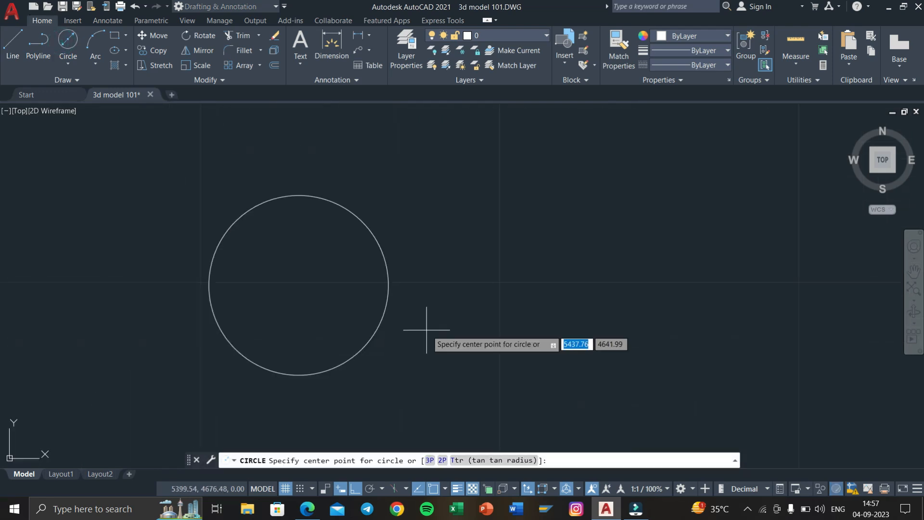
{"action": "left_click", "coordinate": [299, 284]}
{"action": "type", "text": "60"}
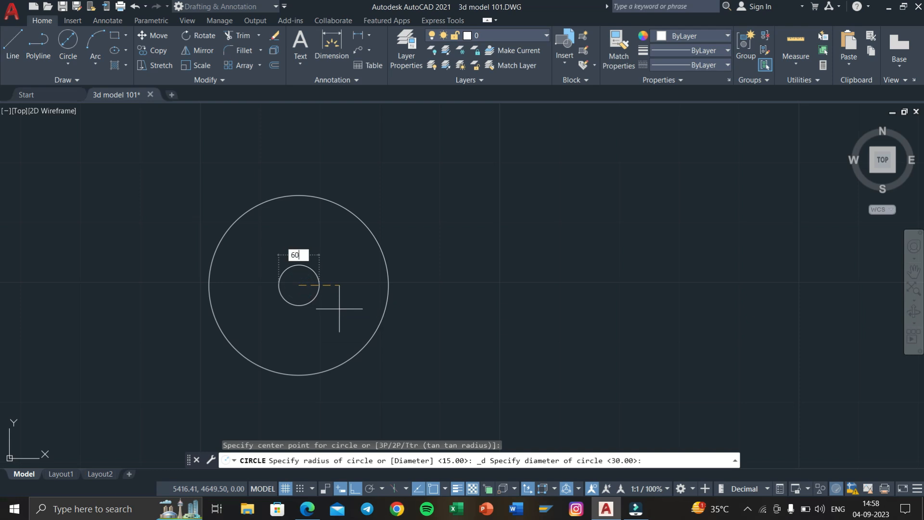
{"action": "key", "text": "Return"}
Step: Annotate the large central circle in D7.pdf in Edge with a handwritten Ø100 and return to AutoCAD
{"action": "scroll", "coordinate": [367, 324], "scroll_direction": "down", "scroll_amount": 5}
{"action": "middle_click_drag", "start_coordinate": [368, 324], "coordinate": [410, 317]}
{"action": "scroll", "coordinate": [390, 318], "scroll_direction": "up", "scroll_amount": 4}
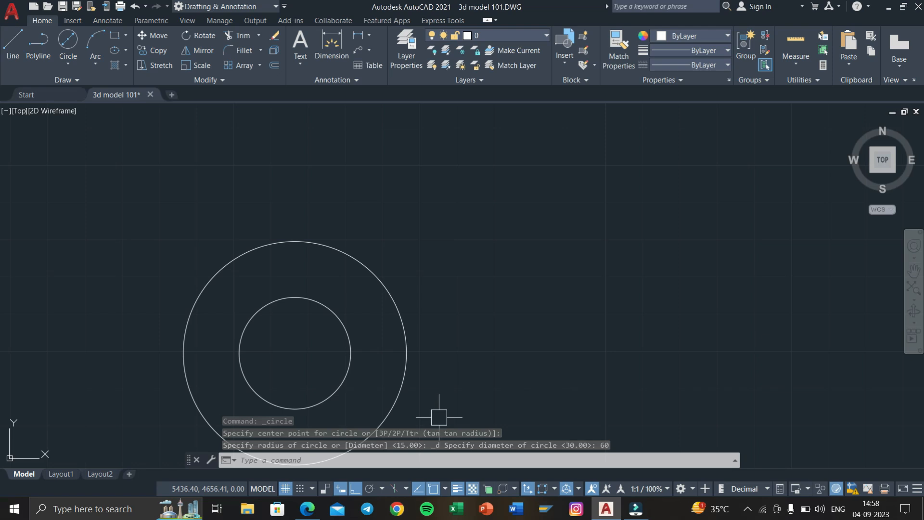
{"action": "key", "text": "super+Tab"}
{"action": "left_click", "coordinate": [342, 141]}
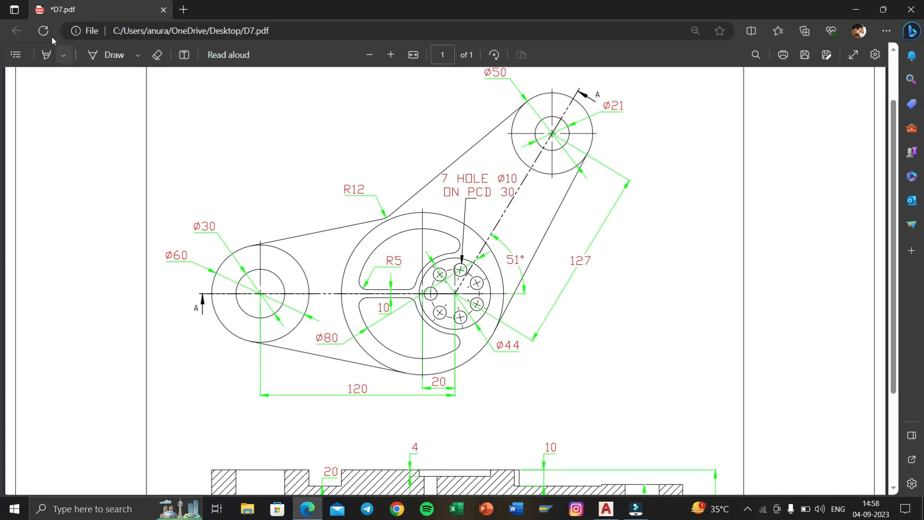
{"action": "left_click", "coordinate": [94, 57]}
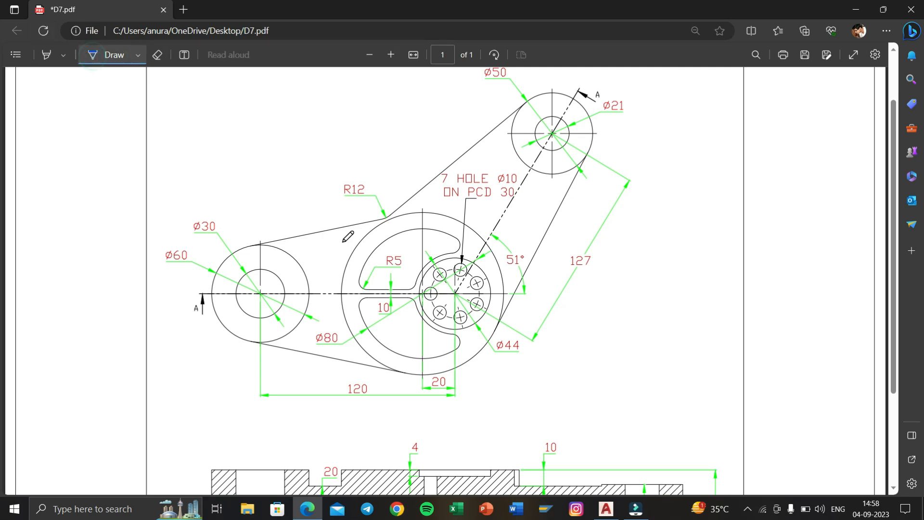
{"action": "mouse_move", "coordinate": [472, 362]}
{"action": "left_mouse_down"}
{"action": "mouse_move", "coordinate": [491, 384]}
{"action": "mouse_move", "coordinate": [523, 378]}
{"action": "mouse_move", "coordinate": [499, 385]}
{"action": "mouse_move", "coordinate": [494, 405]}
{"action": "mouse_move", "coordinate": [526, 397]}
{"action": "left_mouse_up"}
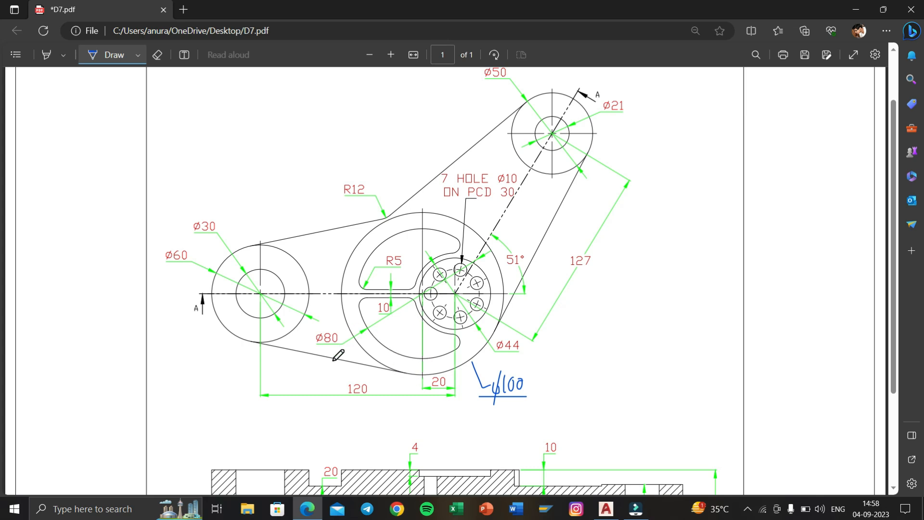
{"action": "key", "text": "super+Tab"}
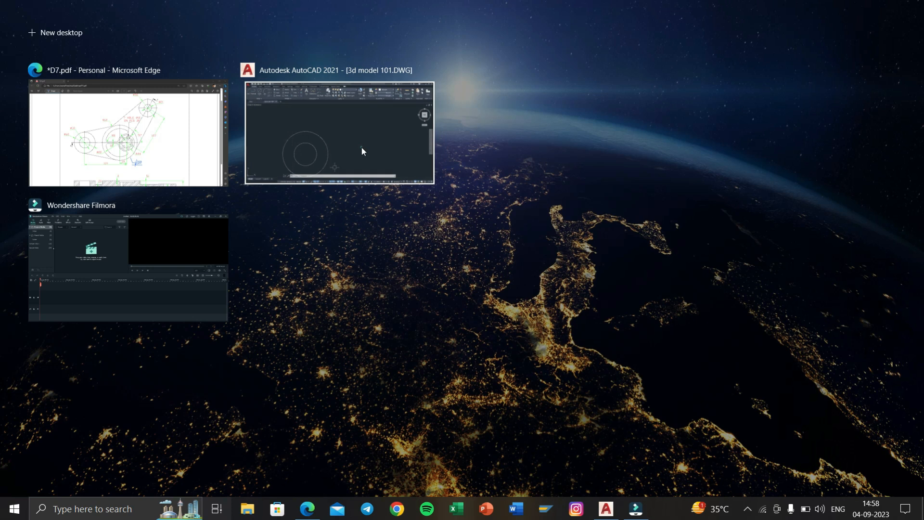
{"action": "left_click", "coordinate": [362, 147]}
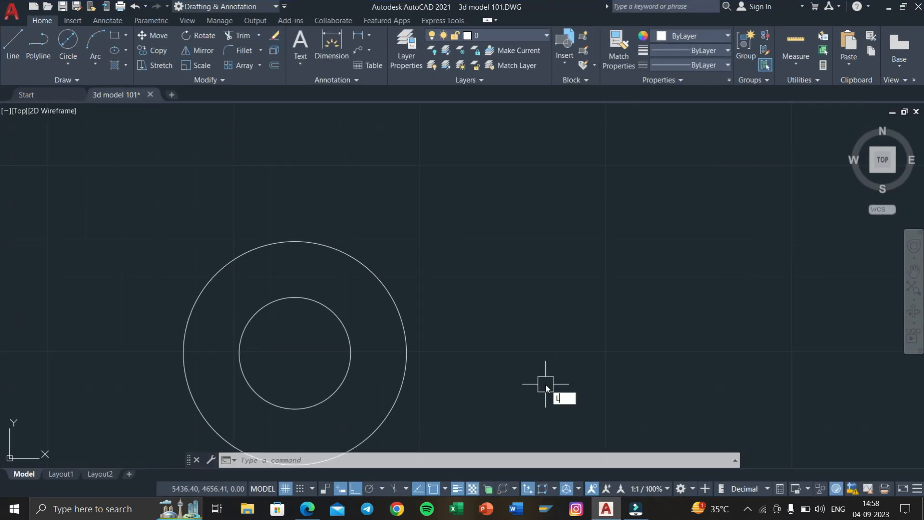
{"action": "key", "text": "Return"}
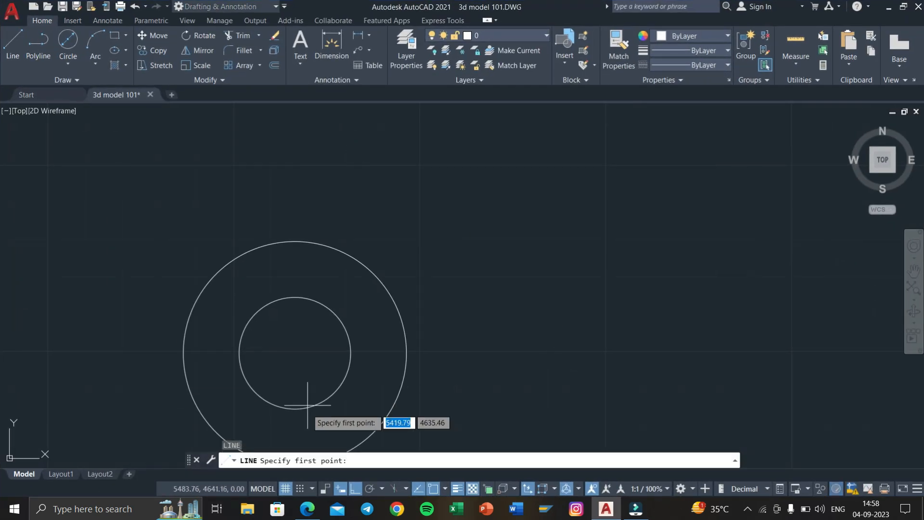
{"action": "left_click", "coordinate": [294, 345]}
{"action": "key", "text": "Escape"}
{"action": "key", "text": "Escape"}
Step: Draw a horizontal line 120 long to the right from the centre of the concentric circles
{"action": "type", "text": "L"}
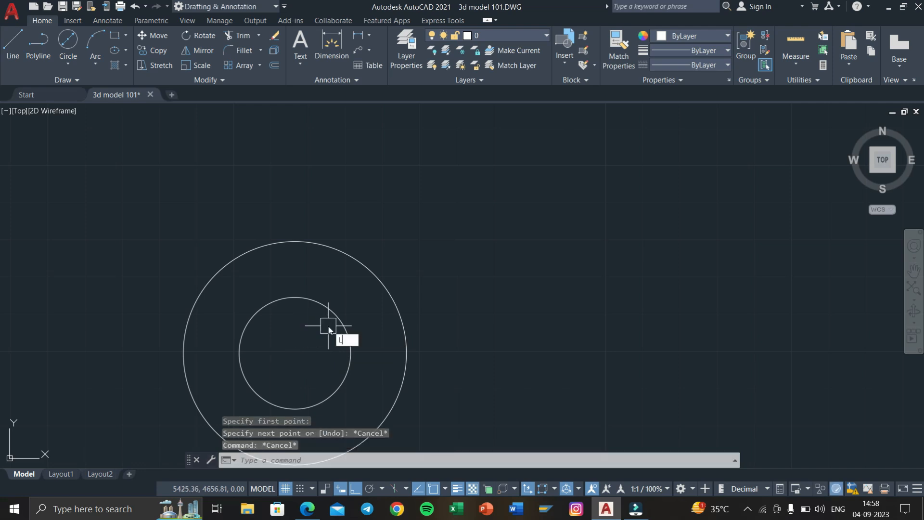
{"action": "key", "text": "Return"}
{"action": "left_click", "coordinate": [296, 354]}
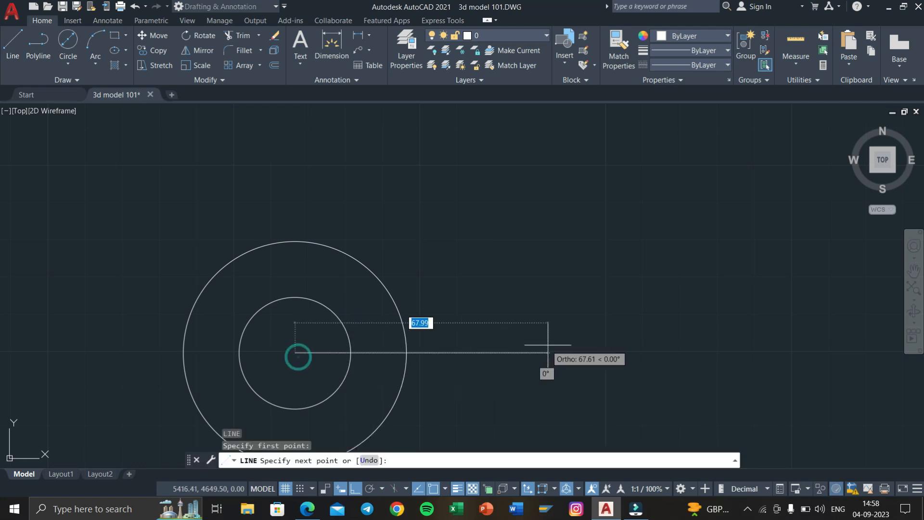
{"action": "type", "text": "120"}
{"action": "key", "text": "Return"}
{"action": "key", "text": "Escape"}
{"action": "key", "text": "Escape"}
Step: Draw a circle of diameter 100 centred on the free end of the 120 line
{"action": "scroll", "coordinate": [573, 373], "scroll_direction": "down", "scroll_amount": 3}
{"action": "middle_click_drag", "start_coordinate": [572, 373], "coordinate": [447, 368]}
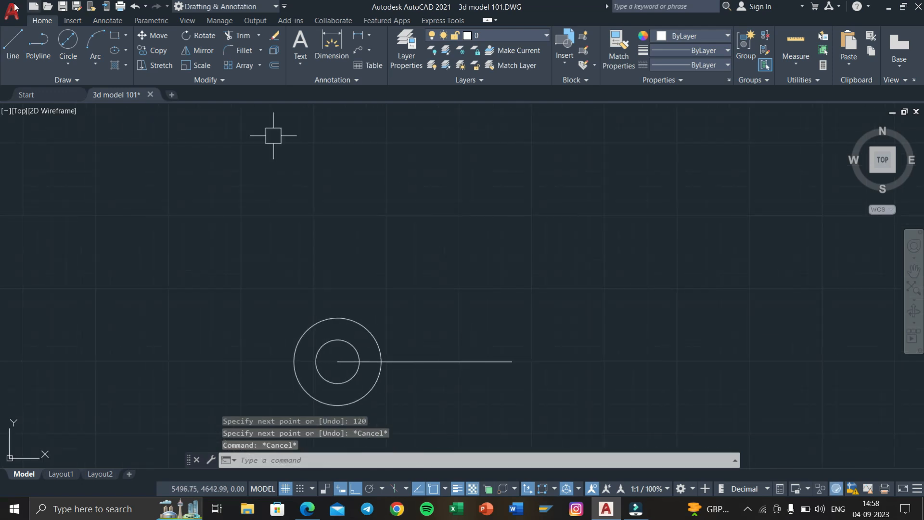
{"action": "left_click", "coordinate": [68, 41]}
{"action": "left_click", "coordinate": [512, 361]}
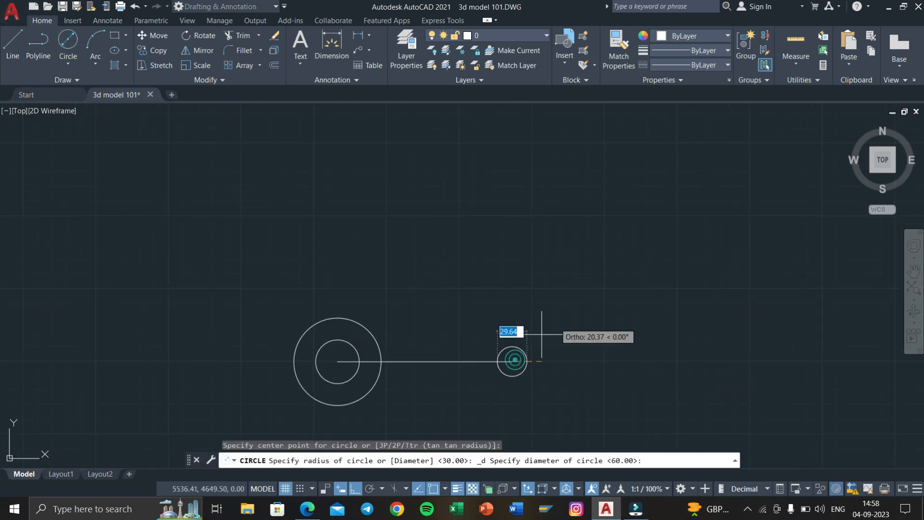
{"action": "type", "text": "100"}
{"action": "key", "text": "Return"}
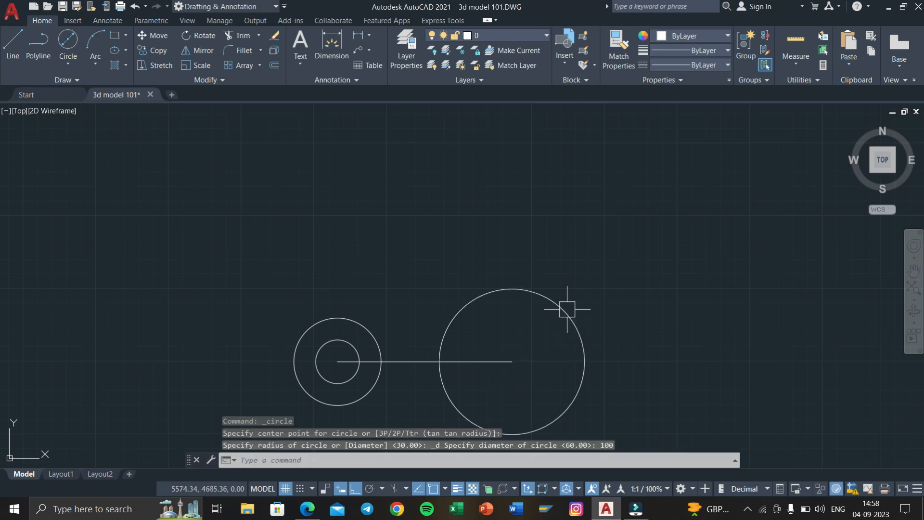
Step: Turn off Ortho mode, and check the outline around the central circle in D7.pdf in Edge before returning to AutoCAD
{"action": "left_click", "coordinate": [357, 490]}
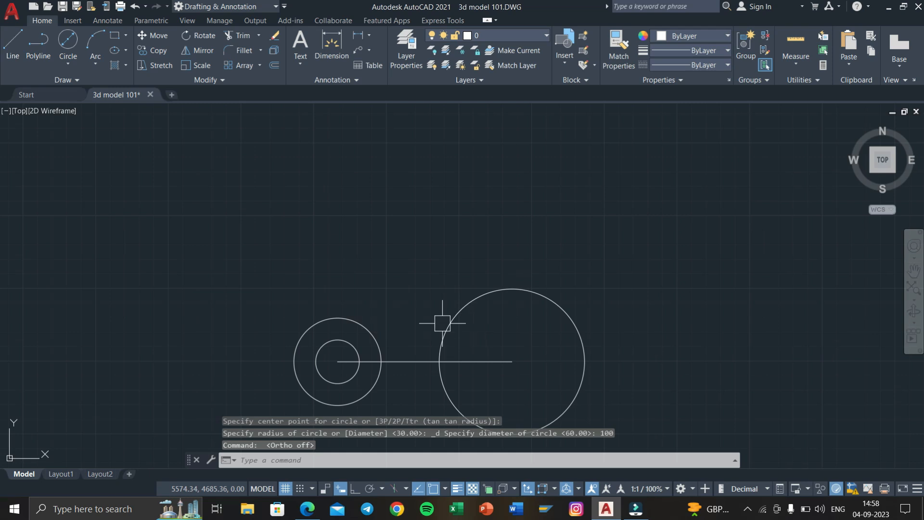
{"action": "key", "text": "super+Tab"}
{"action": "left_click", "coordinate": [328, 145]}
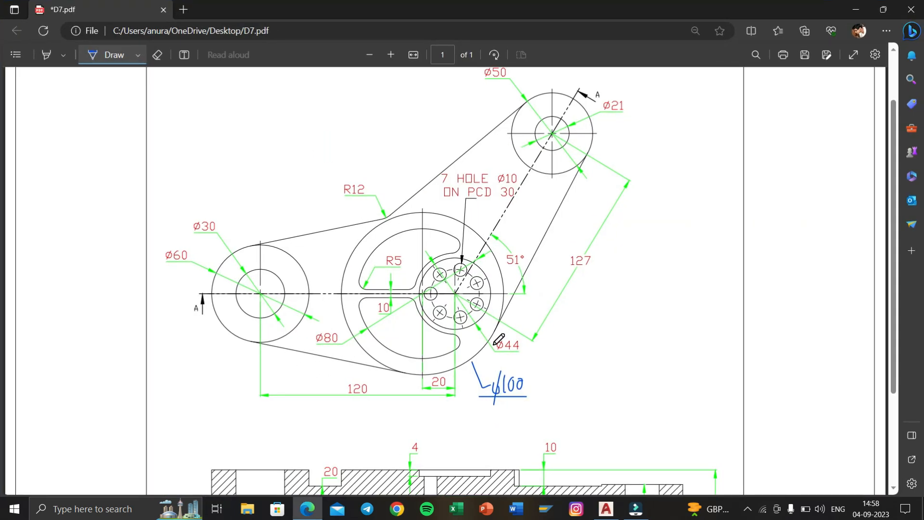
{"action": "key", "text": "super+Tab"}
{"action": "left_click", "coordinate": [367, 159]}
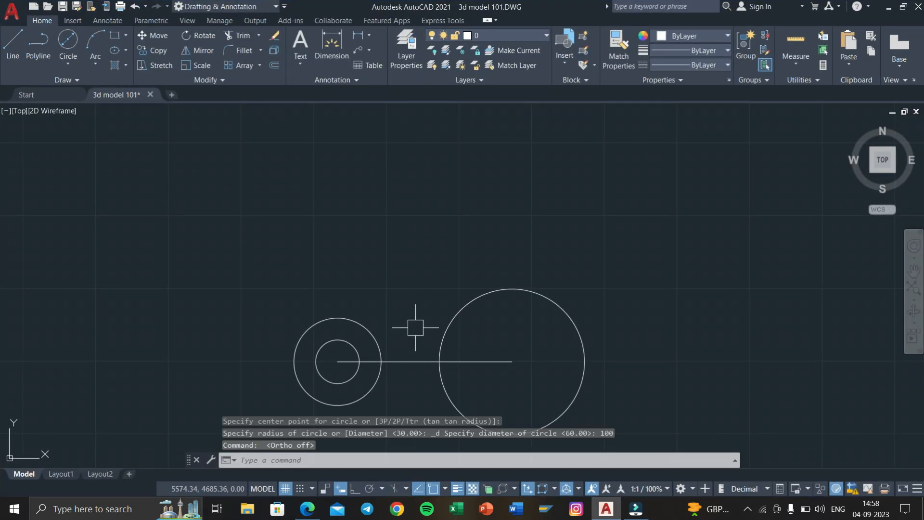
Step: Try an upper line from a tangent point on the diameter 60 circle to the diameter 100 circle, and delete it
{"action": "type", "text": "L"}
{"action": "key", "text": "Return"}
{"action": "type", "text": "TAN"}
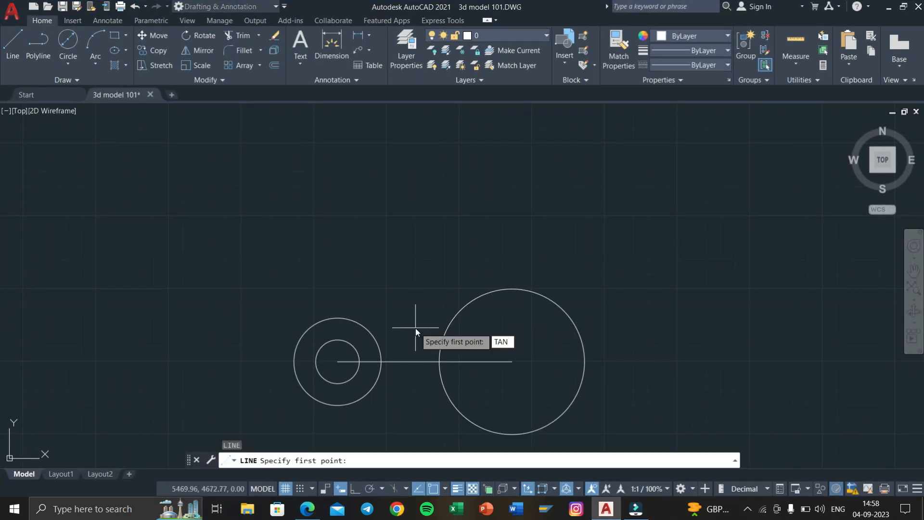
{"action": "key", "text": "Return"}
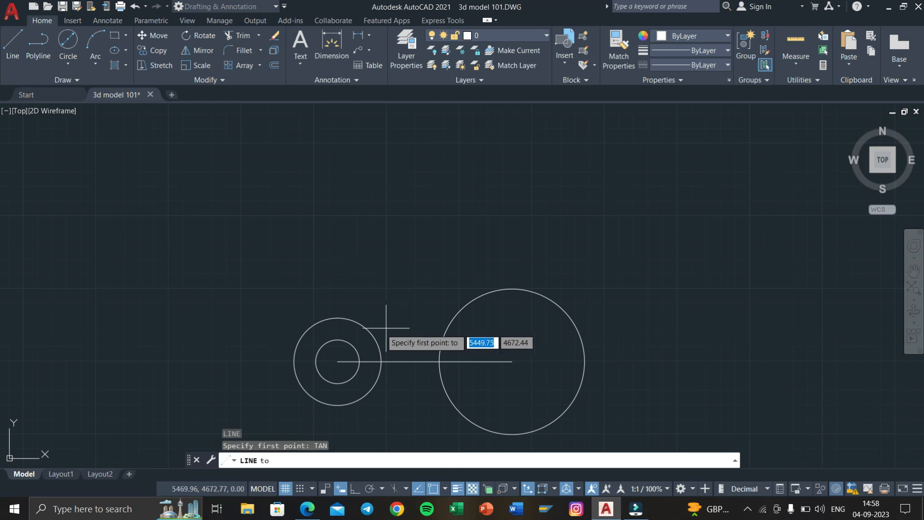
{"action": "left_click", "coordinate": [332, 317]}
{"action": "left_click", "coordinate": [485, 291]}
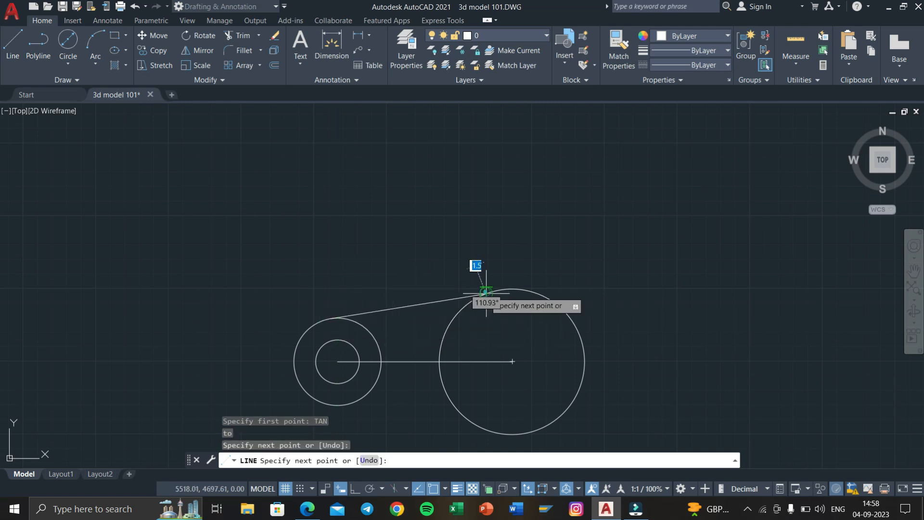
{"action": "key", "text": "Return"}
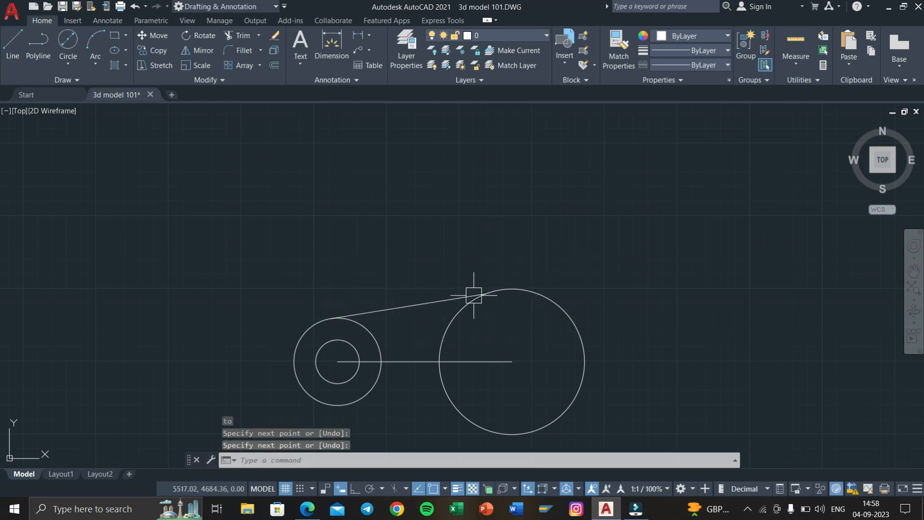
{"action": "left_click", "coordinate": [458, 299]}
{"action": "scroll", "coordinate": [481, 284], "scroll_direction": "up", "scroll_amount": 2}
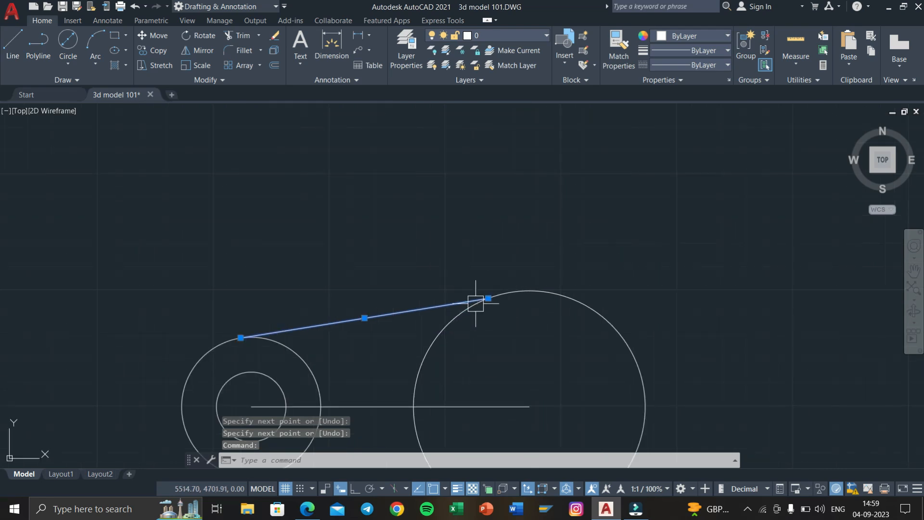
{"action": "key", "text": "Delete"}
Step: Draw an upper line tangent to both the diameter 60 circle and the diameter 100 circle
{"action": "type", "text": "l"}
{"action": "key", "text": "Return"}
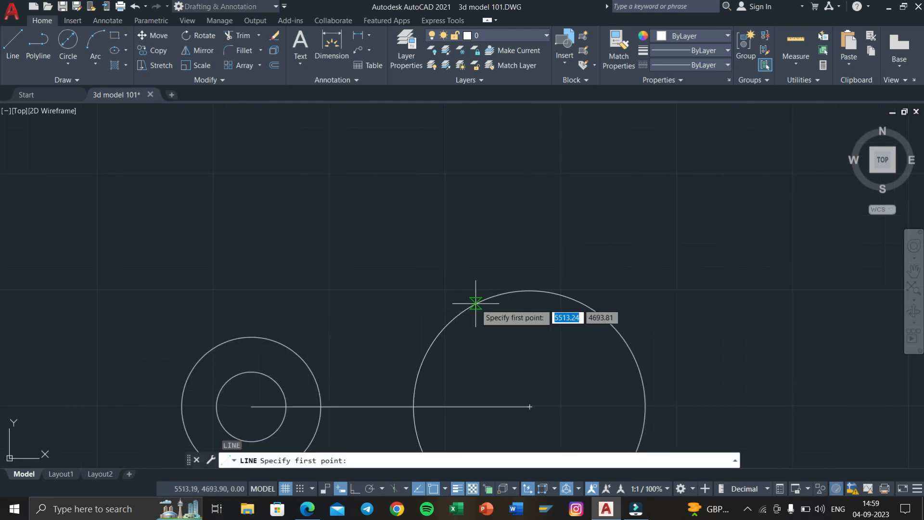
{"action": "type", "text": "tan"}
{"action": "key", "text": "Return"}
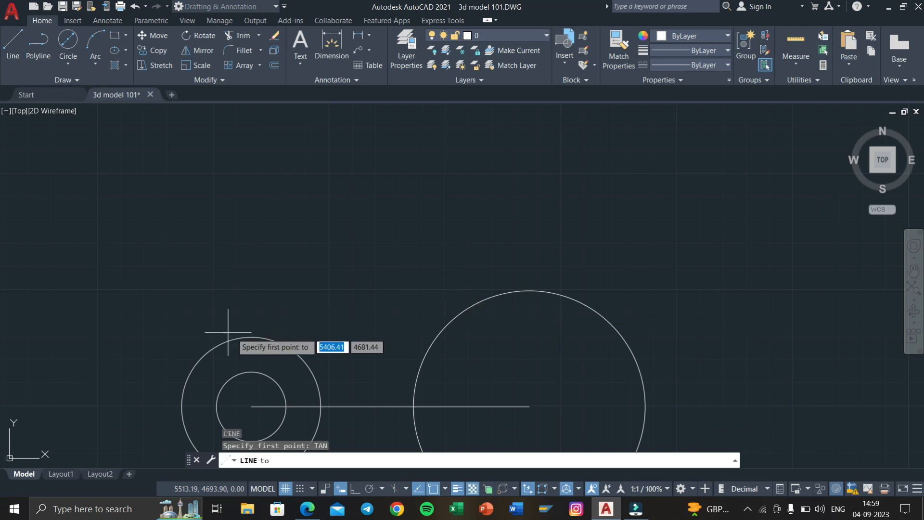
{"action": "left_click", "coordinate": [243, 336]}
{"action": "type", "text": "tan"}
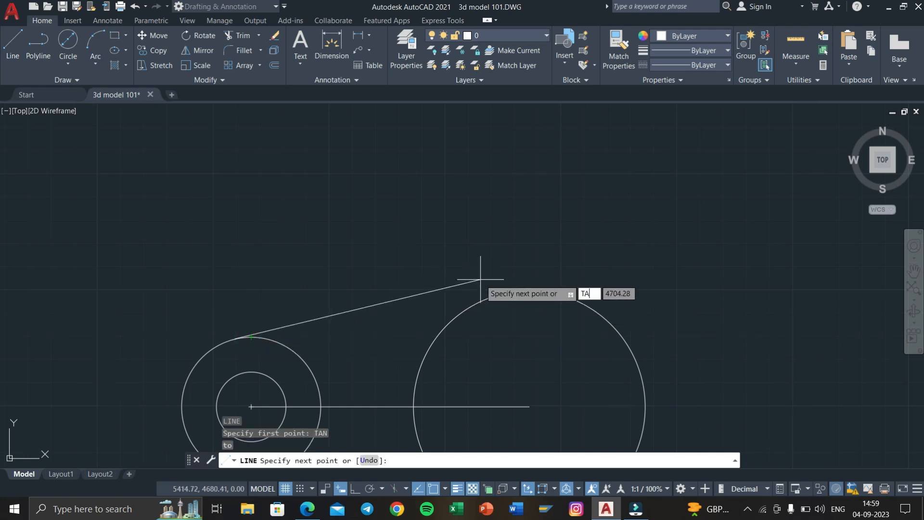
{"action": "key", "text": "Return"}
{"action": "left_click", "coordinate": [505, 288]}
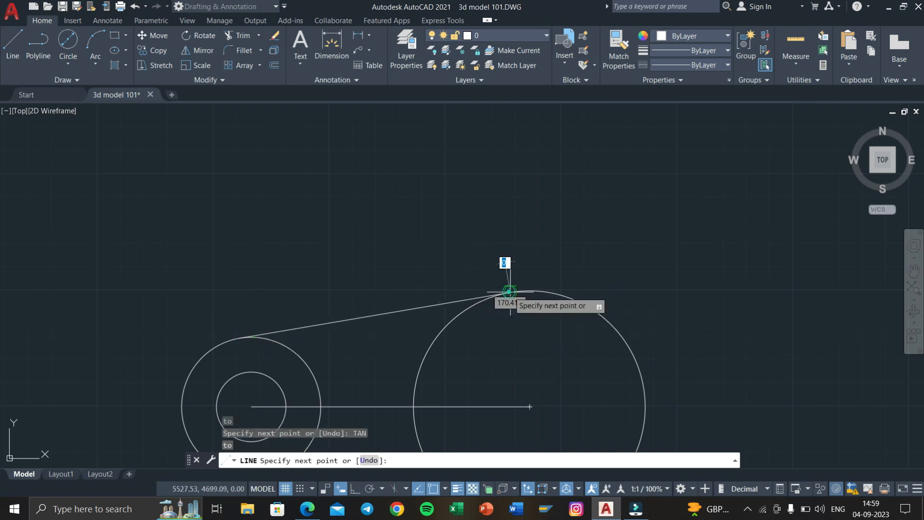
{"action": "key", "text": "Escape"}
{"action": "key", "text": "Escape"}
Step: Mirror the upper tangent line about the horizontal 120 centre line, keeping the source line
{"action": "left_click", "coordinate": [433, 304]}
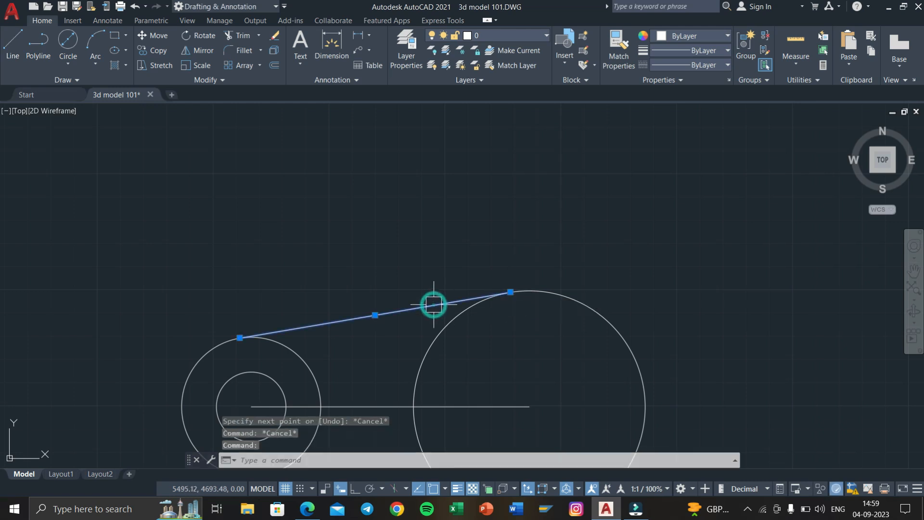
{"action": "key", "text": "Return"}
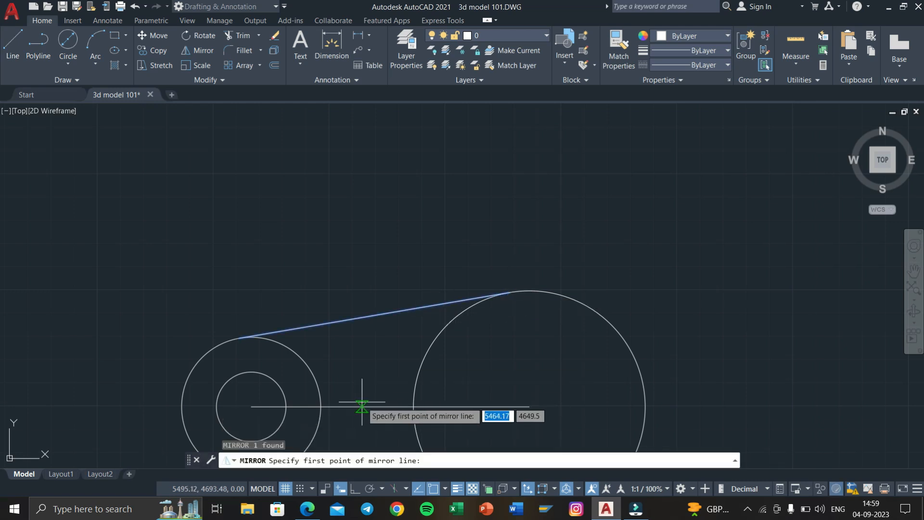
{"action": "left_click", "coordinate": [361, 407]}
{"action": "left_click", "coordinate": [529, 407]}
{"action": "key", "text": "Return"}
Step: Delete the horizontal 120 line between the centres of the two circle groups
{"action": "scroll", "coordinate": [489, 384], "scroll_direction": "down", "scroll_amount": 4}
{"action": "left_click", "coordinate": [475, 380]}
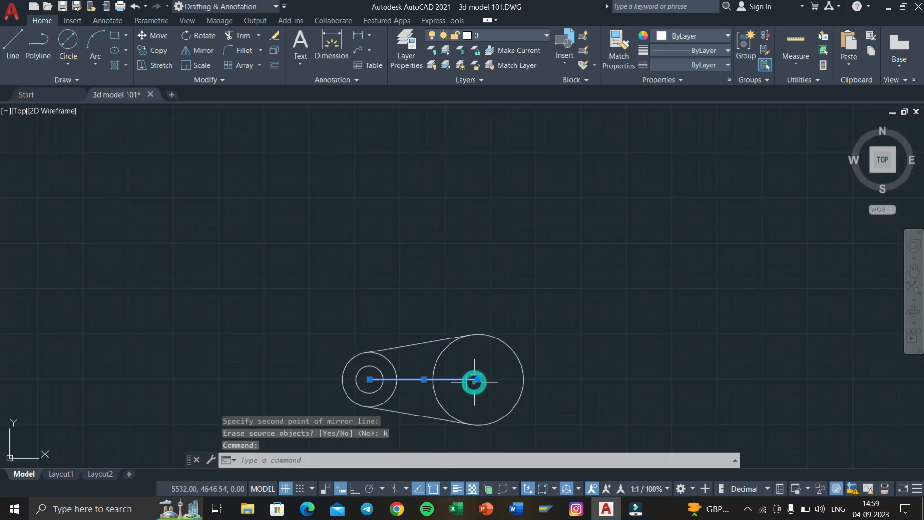
{"action": "key", "text": "Delete"}
Step: Circle the 127 dimension by hand in D7.pdf in Edge and return to AutoCAD
{"action": "key", "text": "super+Tab"}
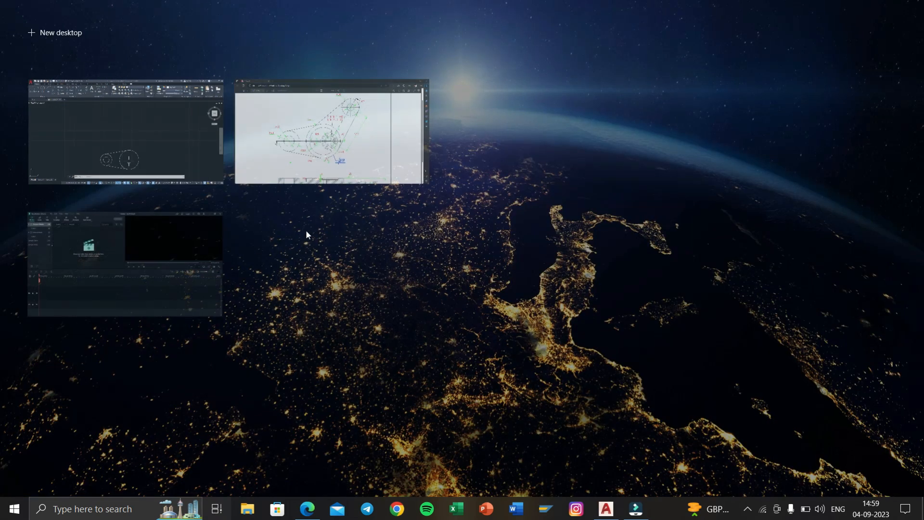
{"action": "left_click", "coordinate": [294, 155]}
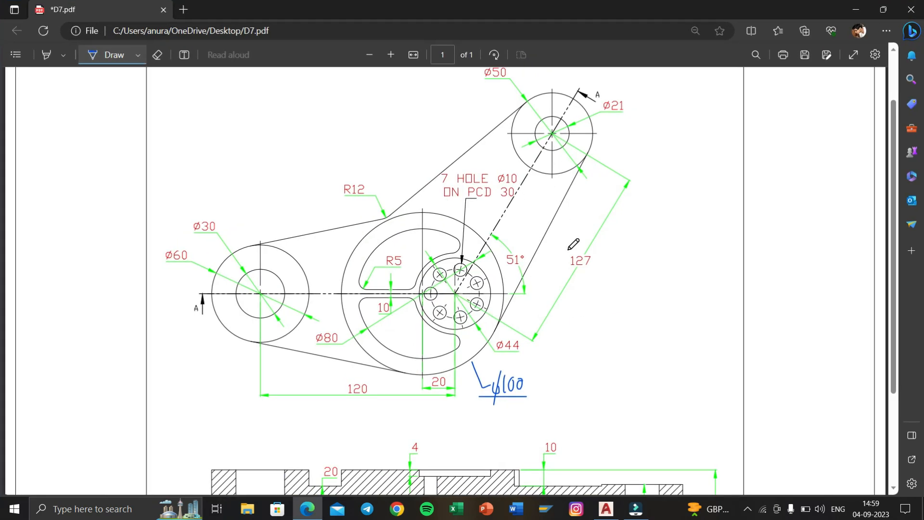
{"action": "mouse_move", "coordinate": [560, 254]}
{"action": "left_mouse_down"}
{"action": "mouse_move", "coordinate": [595, 262]}
{"action": "mouse_move", "coordinate": [578, 246]}
{"action": "left_mouse_up"}
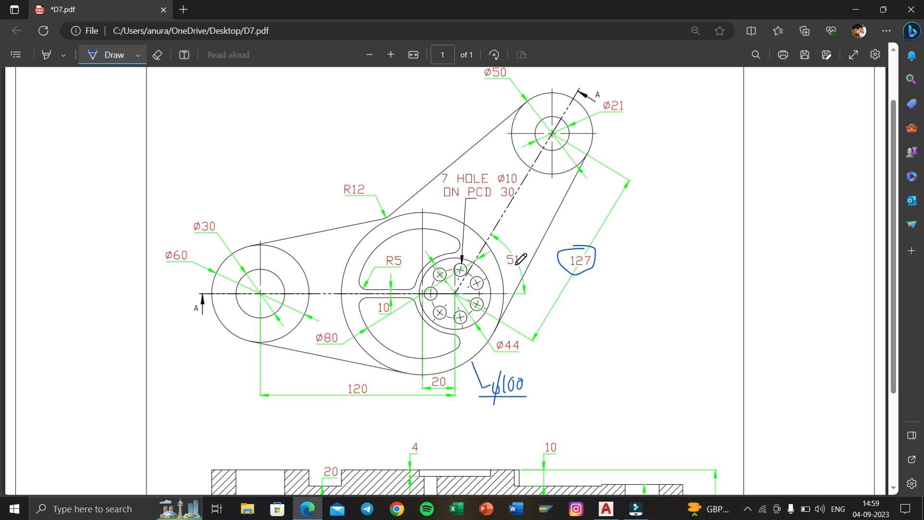
{"action": "key", "text": "super+Tab"}
{"action": "left_click", "coordinate": [334, 144]}
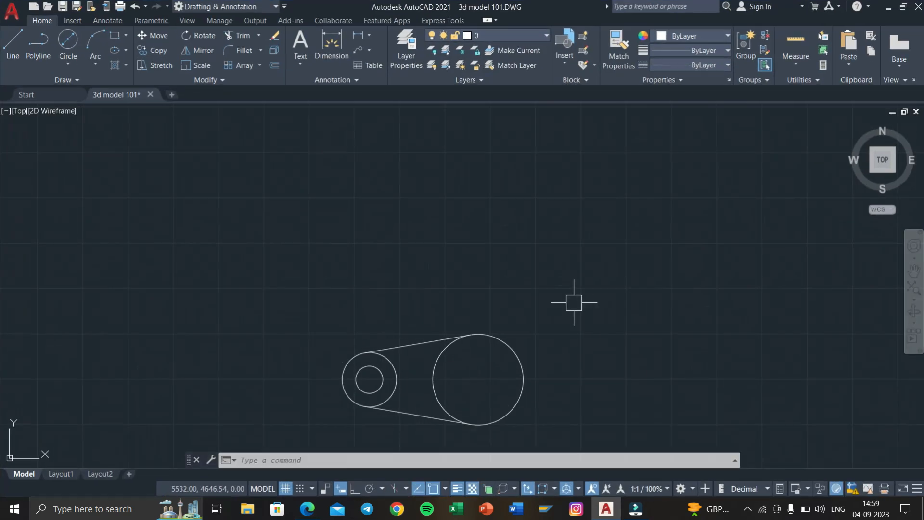
Step: Draw a line 127 long at 51° from the centre of the diameter 100 circle
{"action": "type", "text": "l"}
{"action": "key", "text": "Return"}
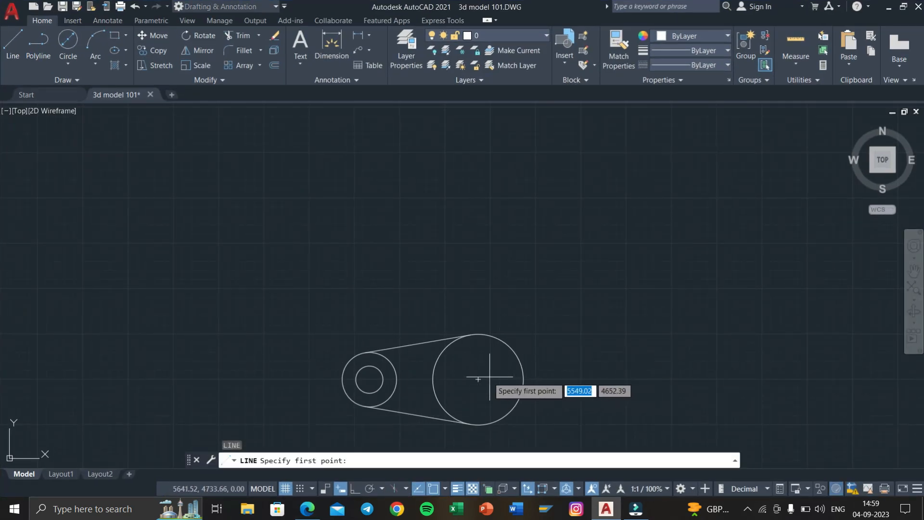
{"action": "left_click", "coordinate": [481, 378]}
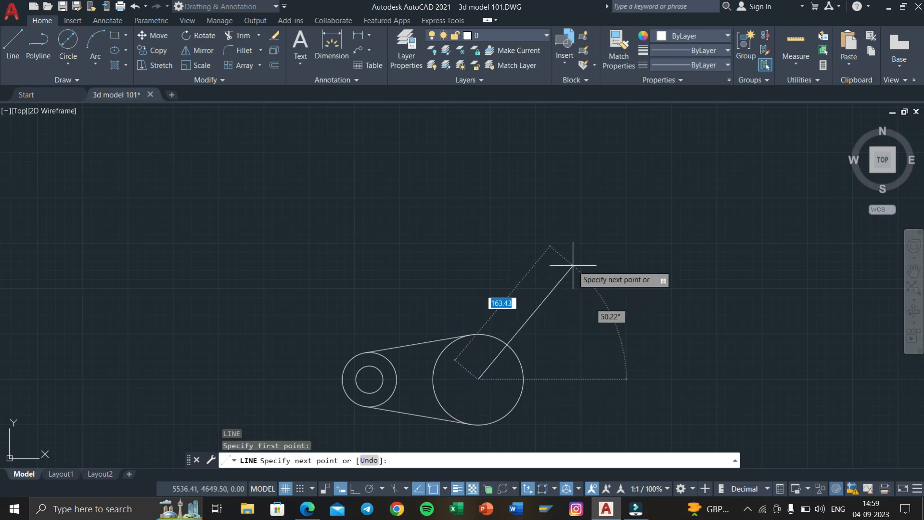
{"action": "type", "text": "@127<51"}
{"action": "key", "text": "Return"}
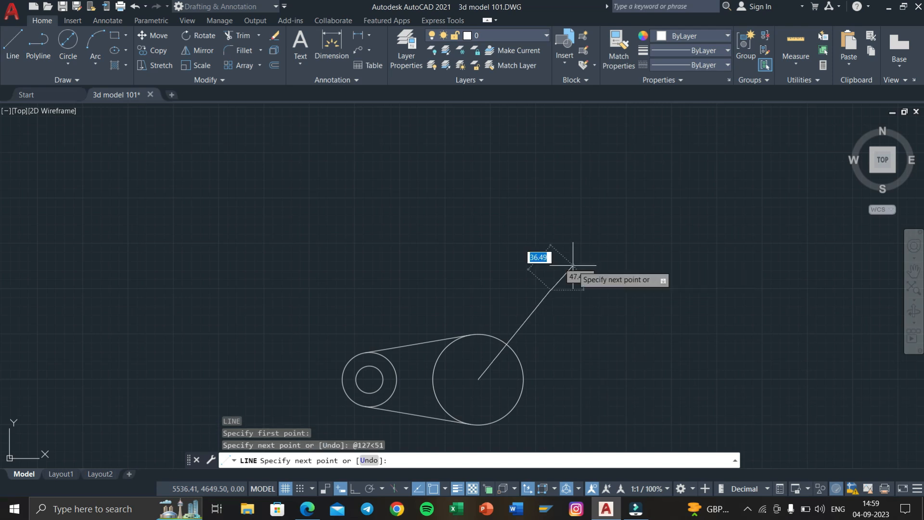
{"action": "key", "text": "Escape"}
Step: Check the upper boss diameters in D7.pdf in Edge, and draw a diameter 21 circle in AutoCAD on the 127 line's free end
{"action": "scroll", "coordinate": [571, 270], "scroll_direction": "up", "scroll_amount": 2}
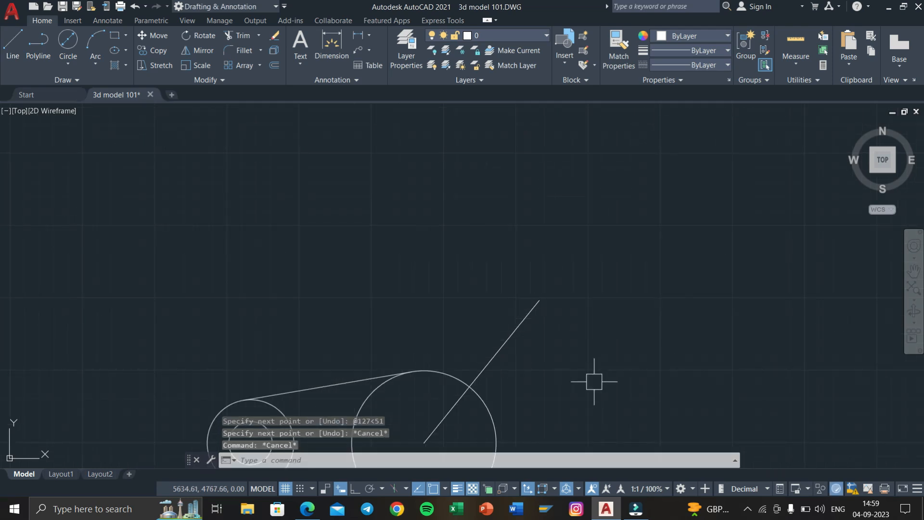
{"action": "key", "text": "super+Tab"}
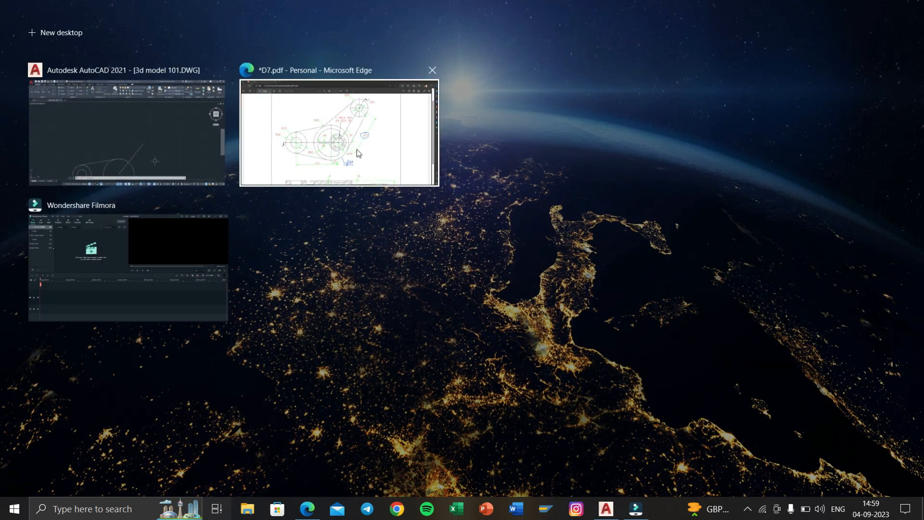
{"action": "left_click", "coordinate": [357, 150]}
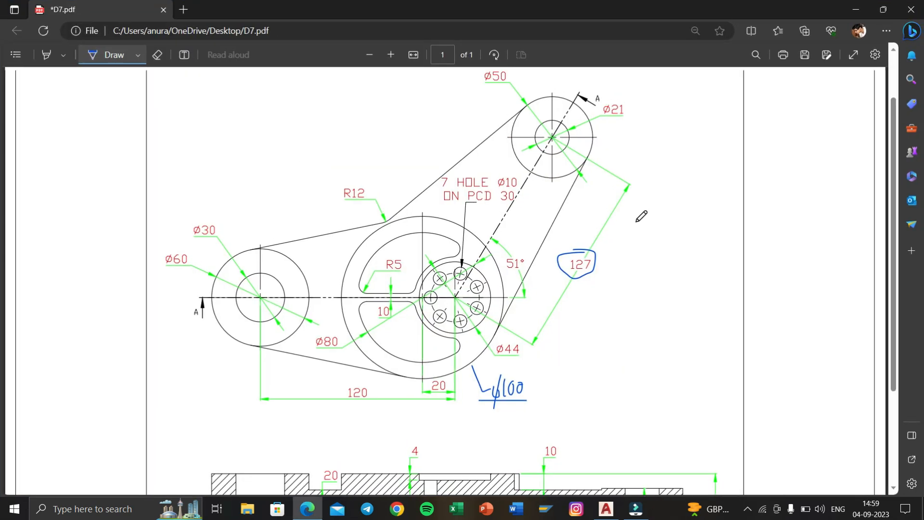
{"action": "key", "text": "super+Tab"}
{"action": "left_click", "coordinate": [329, 110]}
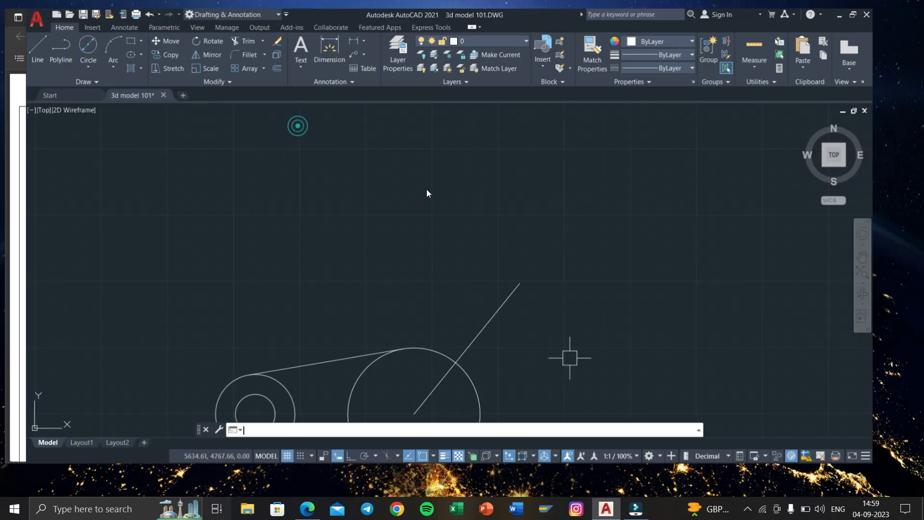
{"action": "left_click", "coordinate": [68, 41]}
{"action": "left_click", "coordinate": [540, 300]}
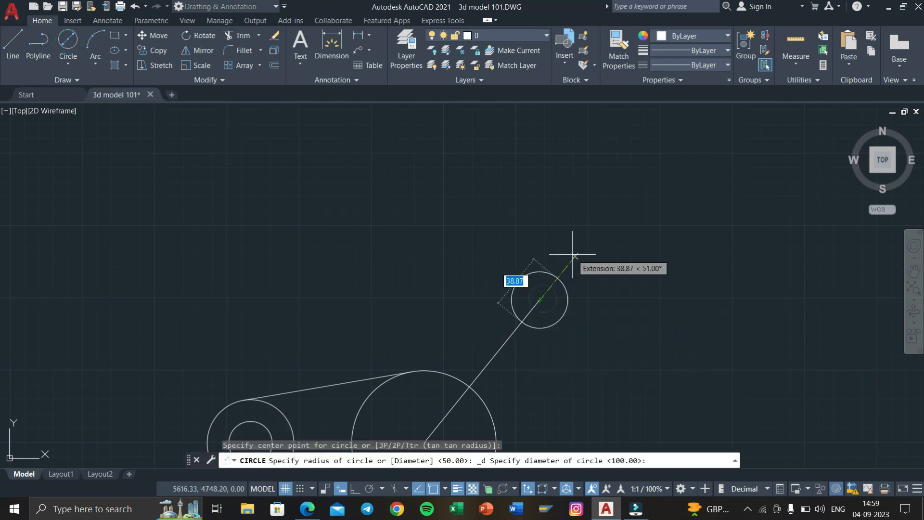
{"action": "type", "text": "21"}
{"action": "key", "text": "Return"}
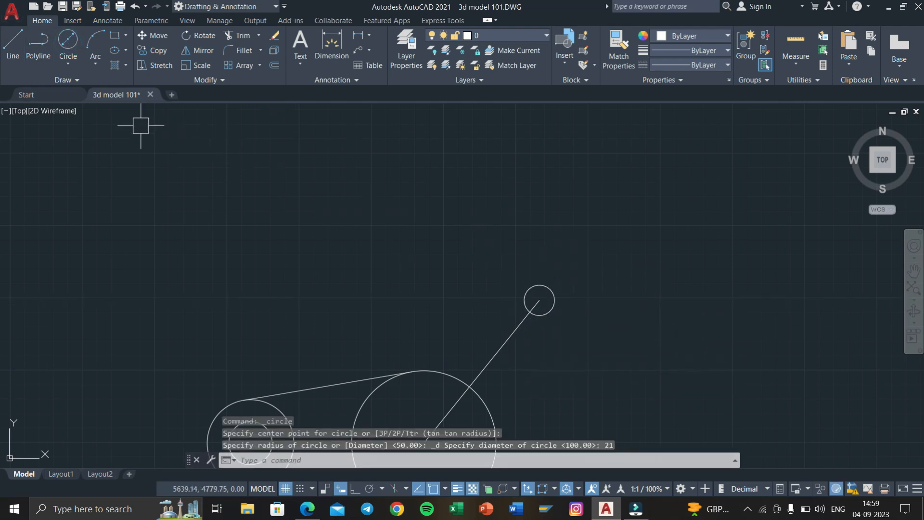
Step: Draw a concentric circle of diameter 50 around the diameter 21 circle
{"action": "left_click", "coordinate": [74, 55]}
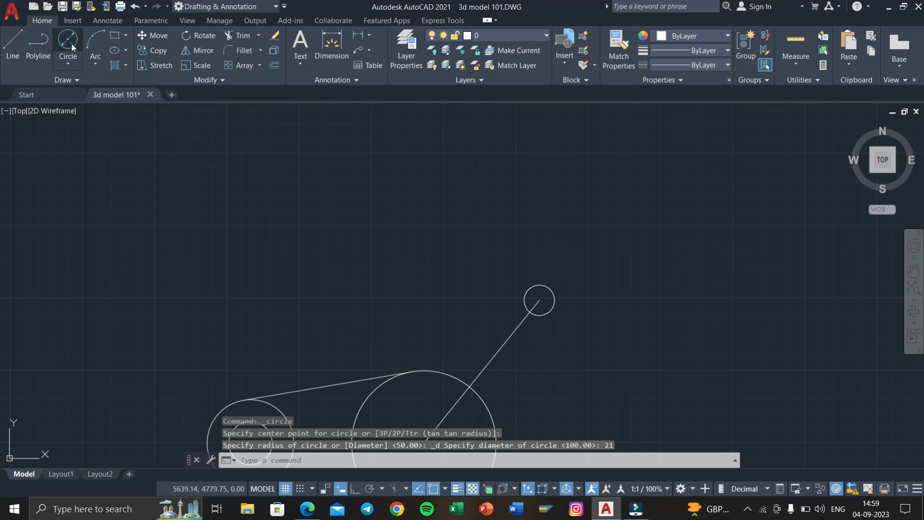
{"action": "left_click", "coordinate": [539, 300]}
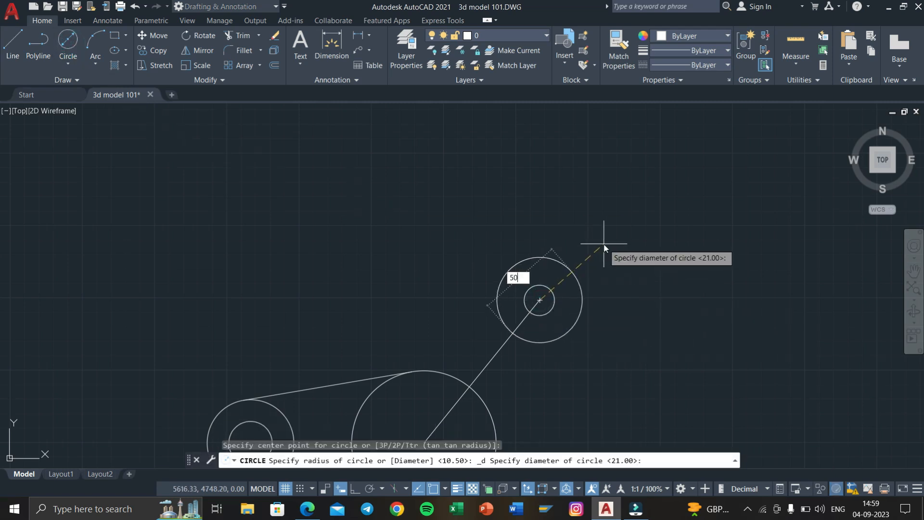
{"action": "key", "text": "Return"}
{"action": "key", "text": "Escape"}
{"action": "key", "text": "Escape"}
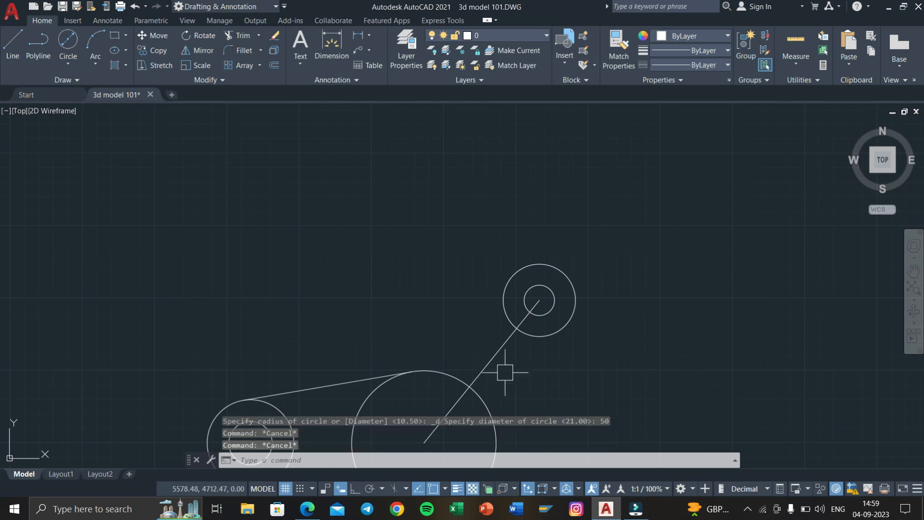
Step: Draw a line tangent to the lower right side of the diameter 100 circle and the right side of the diameter 50 circle
{"action": "middle_click_drag", "start_coordinate": [505, 372], "coordinate": [527, 307]}
{"action": "type", "text": "l"}
{"action": "key", "text": "Return"}
{"action": "type", "text": "tan"}
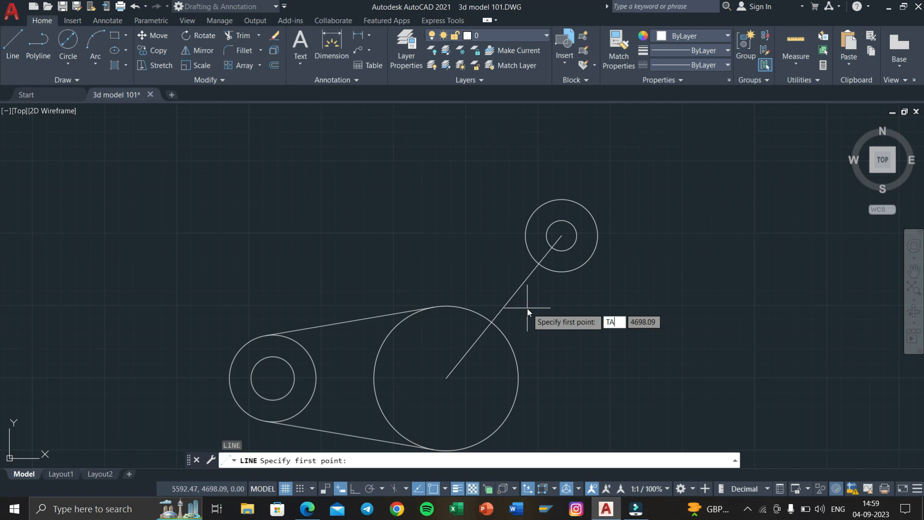
{"action": "key", "text": "Return"}
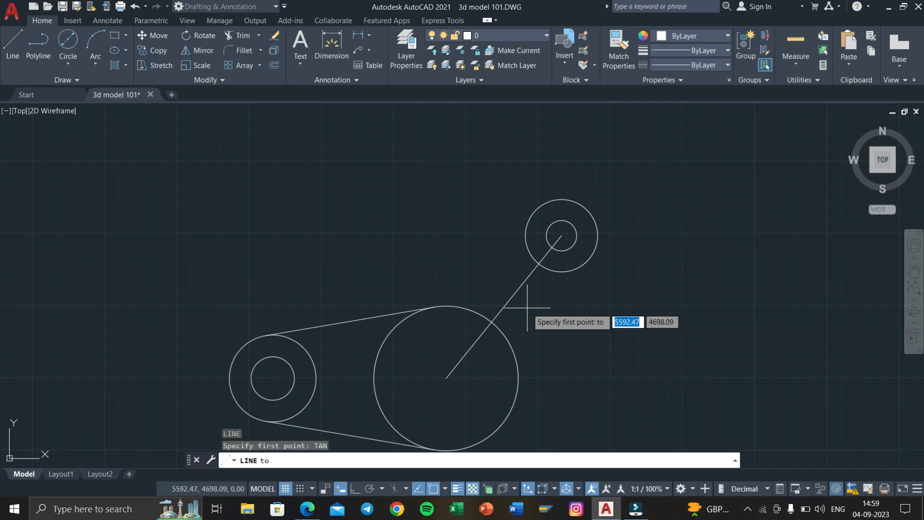
{"action": "left_click", "coordinate": [503, 419]}
{"action": "type", "text": "tan"}
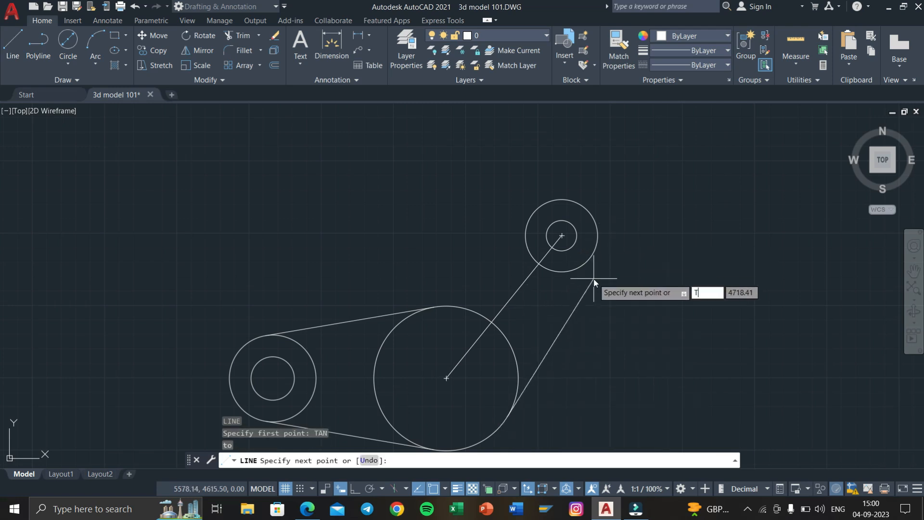
{"action": "key", "text": "Return"}
{"action": "left_click", "coordinate": [597, 255]}
{"action": "key", "text": "Return"}
{"action": "key", "text": "Return"}
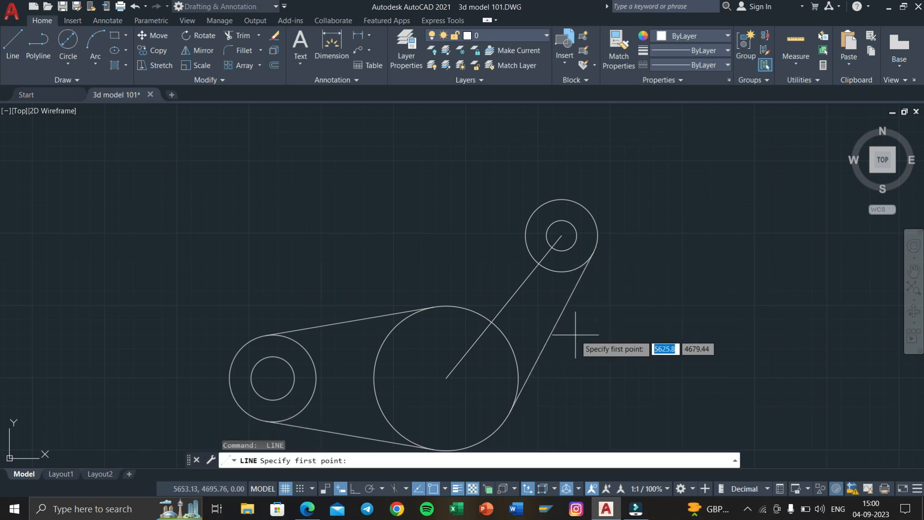
{"action": "key", "text": "Escape"}
{"action": "key", "text": "Escape"}
Step: Mirror the right tangent line of the upper arm across the 127 line, keeping the source, and delete the 127 line
{"action": "left_click", "coordinate": [555, 312]}
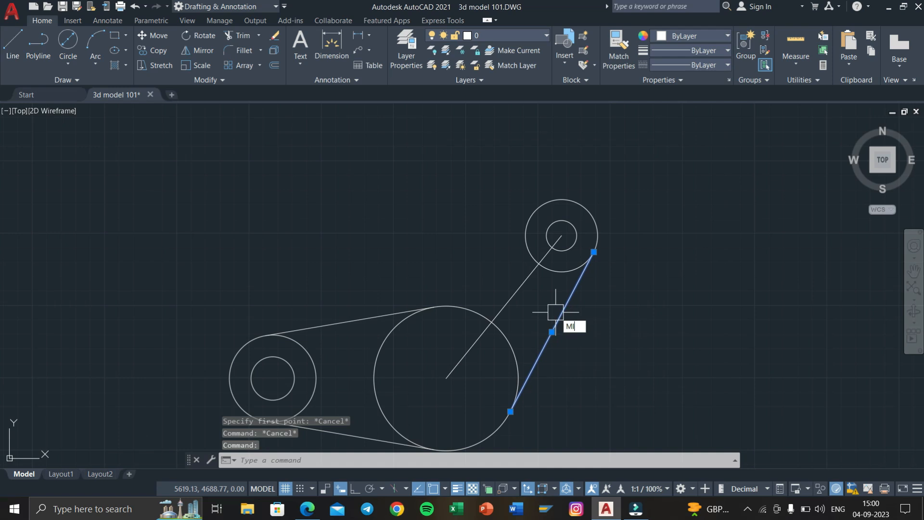
{"action": "key", "text": "Return"}
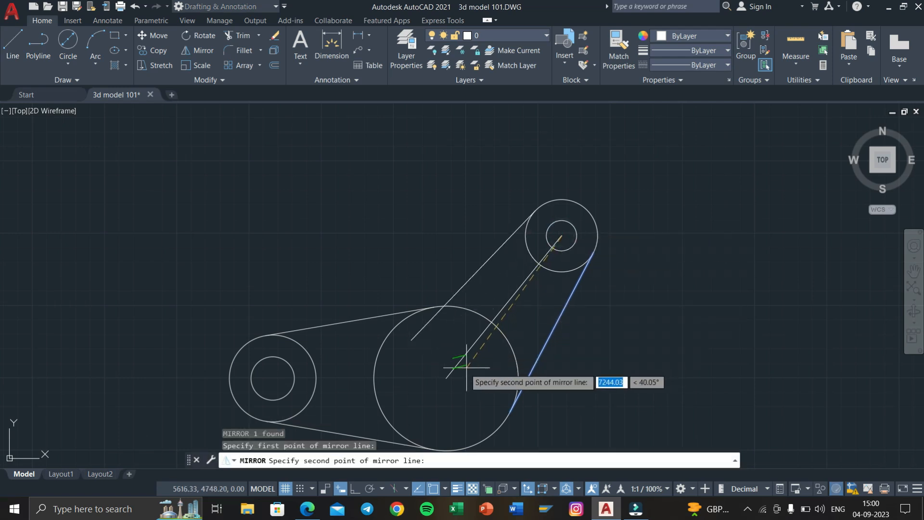
{"action": "left_click", "coordinate": [448, 376]}
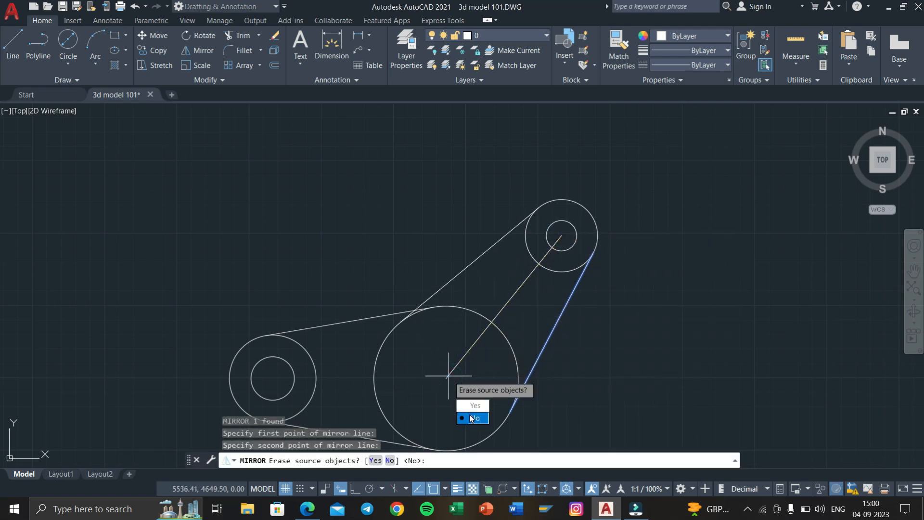
{"action": "key", "text": "Return"}
{"action": "scroll", "coordinate": [419, 313], "scroll_direction": "up", "scroll_amount": 8}
{"action": "scroll", "coordinate": [561, 276], "scroll_direction": "down", "scroll_amount": 6}
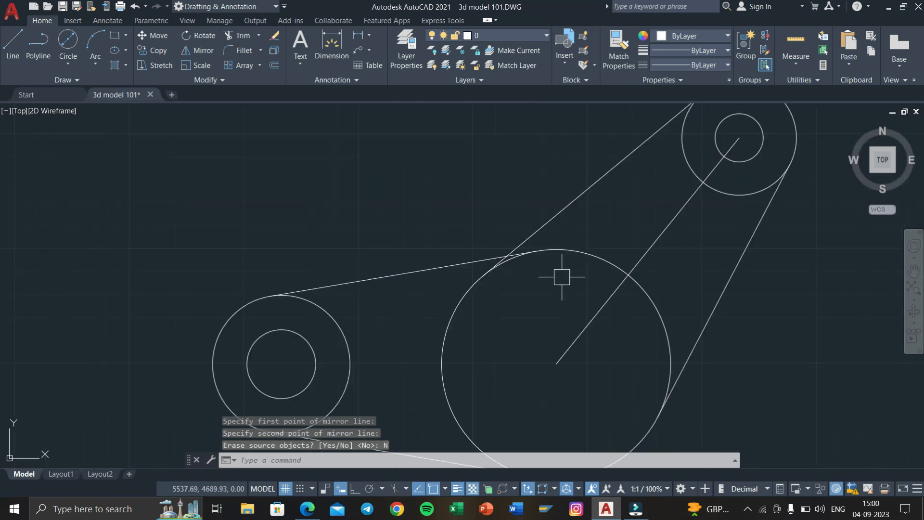
{"action": "left_click", "coordinate": [581, 318]}
{"action": "key", "text": "Delete"}
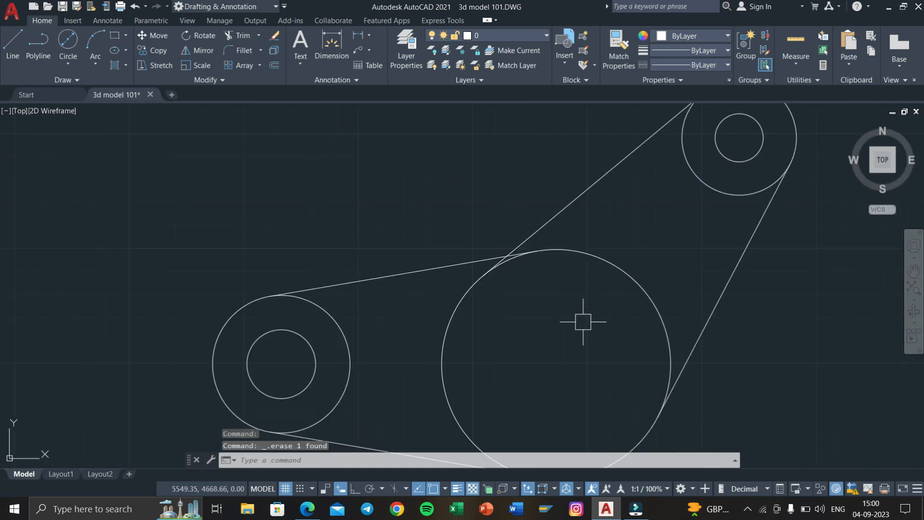
Step: Switch to D7.pdf in Edge and box the R12 note at the corner between the two arms
{"action": "scroll", "coordinate": [529, 337], "scroll_direction": "down", "scroll_amount": 4}
{"action": "scroll", "coordinate": [494, 359], "scroll_direction": "up", "scroll_amount": 8}
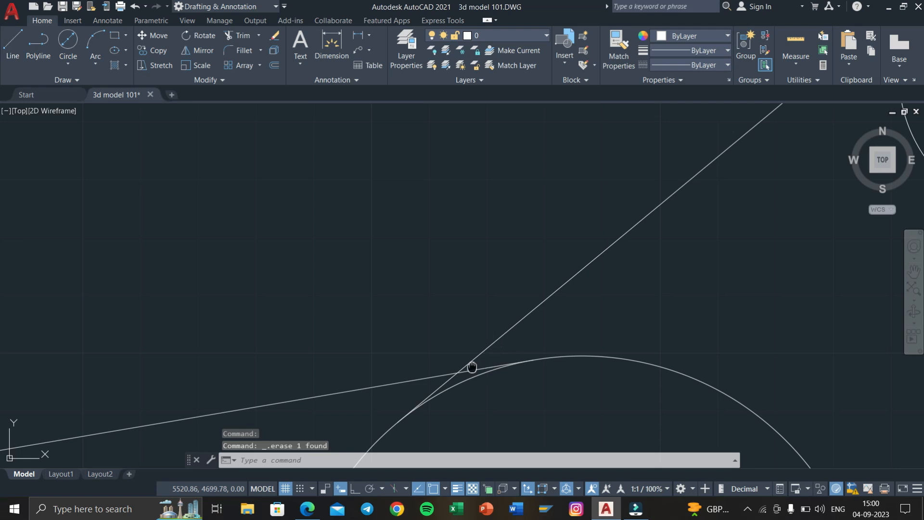
{"action": "key", "text": "alt+Tab"}
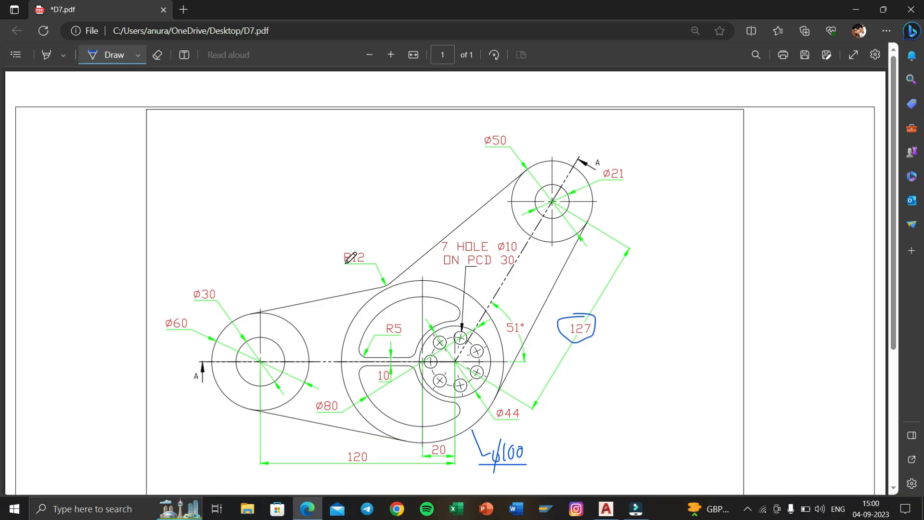
{"action": "left_click_drag", "start_coordinate": [338, 268], "coordinate": [375, 238]}
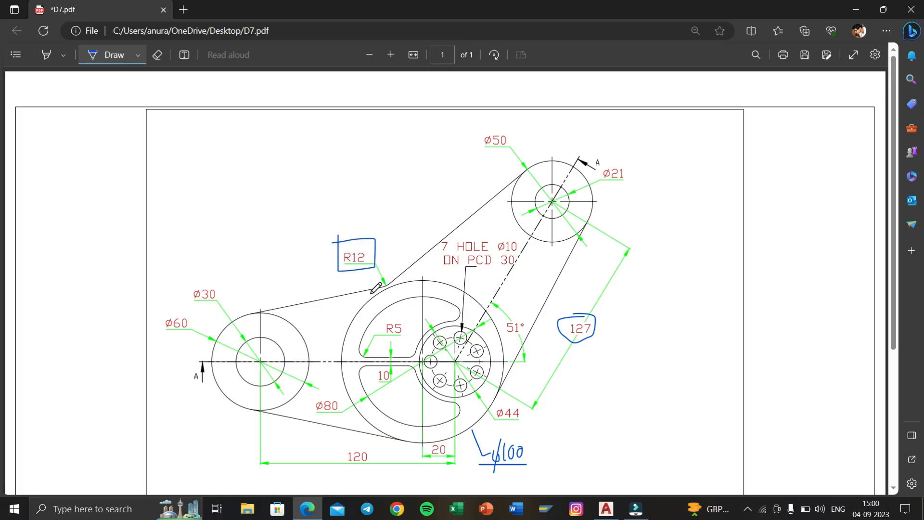
Step: Switch back to AutoCAD and fillet the two upper tangent lines where they cross with a radius of 12
{"action": "key", "text": "super+Tab"}
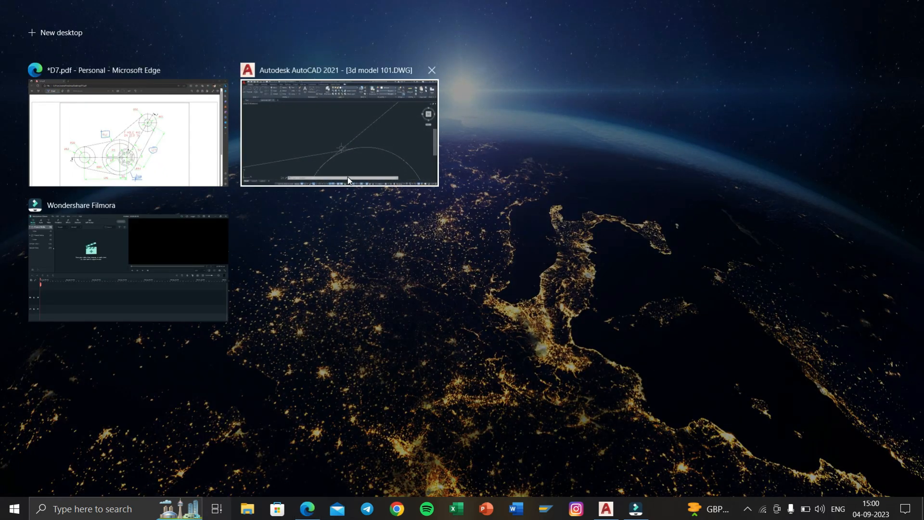
{"action": "left_click", "coordinate": [349, 179]}
{"action": "type", "text": "F"}
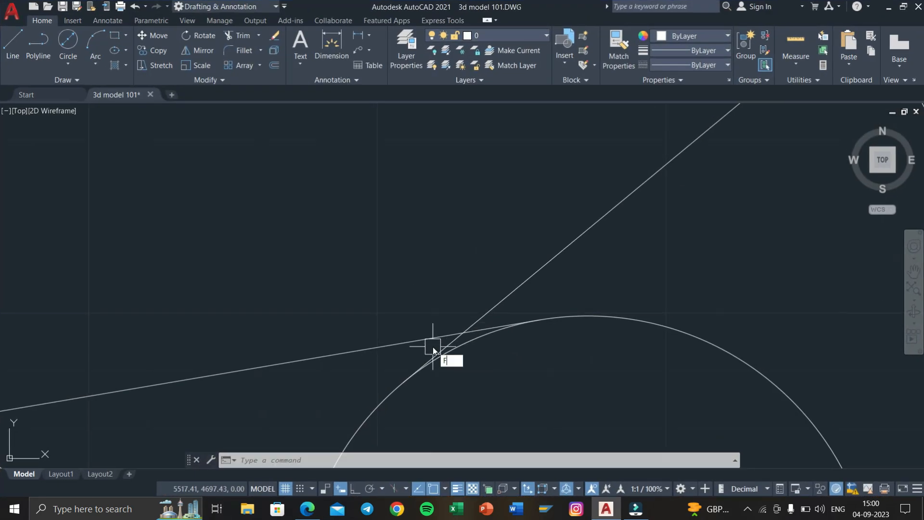
{"action": "key", "text": "Return"}
{"action": "type", "text": "R"}
{"action": "key", "text": "Return"}
{"action": "type", "text": "12"}
{"action": "key", "text": "Return"}
{"action": "left_click", "coordinate": [418, 336]}
{"action": "left_click", "coordinate": [495, 294]}
{"action": "scroll", "coordinate": [475, 313], "scroll_direction": "down", "scroll_amount": 6}
{"action": "mouse_move", "coordinate": [498, 340]}
{"action": "middle_mouse_down"}
{"action": "mouse_move", "coordinate": [505, 350]}
{"action": "mouse_move", "coordinate": [436, 338]}
{"action": "middle_mouse_up"}
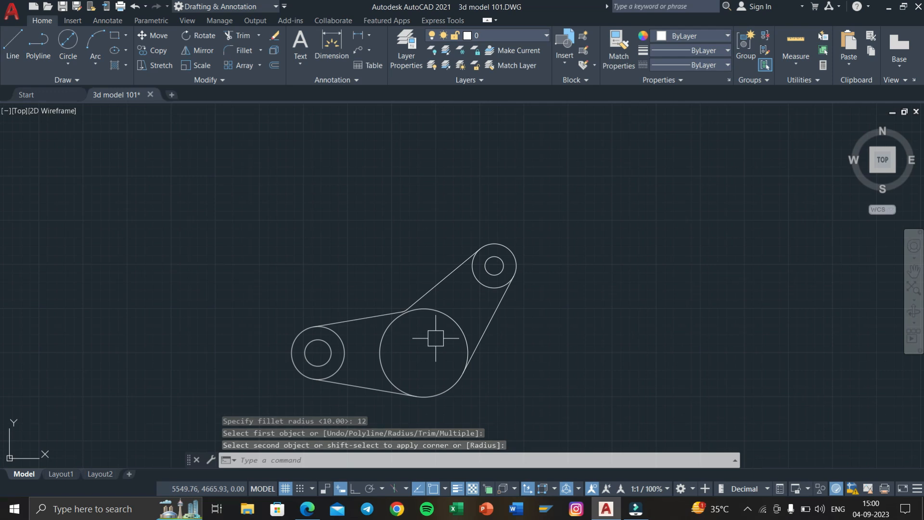
Step: Draw a circle of diameter 80 concentric with the diameter 100 circle
{"action": "left_click", "coordinate": [68, 41]}
{"action": "scroll", "coordinate": [447, 321], "scroll_direction": "up", "scroll_amount": 2}
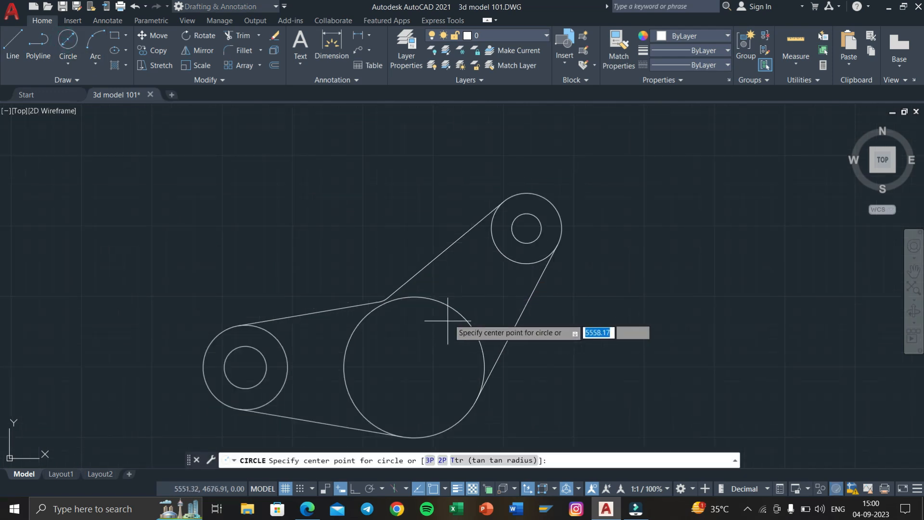
{"action": "left_click", "coordinate": [413, 366]}
{"action": "type", "text": "d"}
{"action": "key", "text": "Return"}
{"action": "type", "text": "80"}
{"action": "key", "text": "Return"}
{"action": "scroll", "coordinate": [423, 348], "scroll_direction": "up", "scroll_amount": 4}
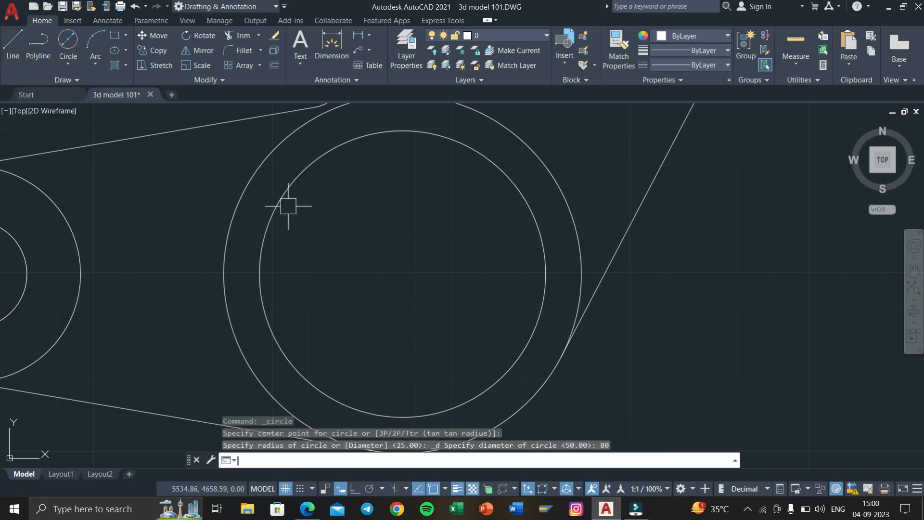
Step: Check the pocket centre offset in D7.pdf in Edge, and draw a horizontal line 20 long rightward from the diameter 80 circle's centre in AutoCAD
{"action": "key", "text": "super+Tab"}
{"action": "left_click", "coordinate": [336, 147]}
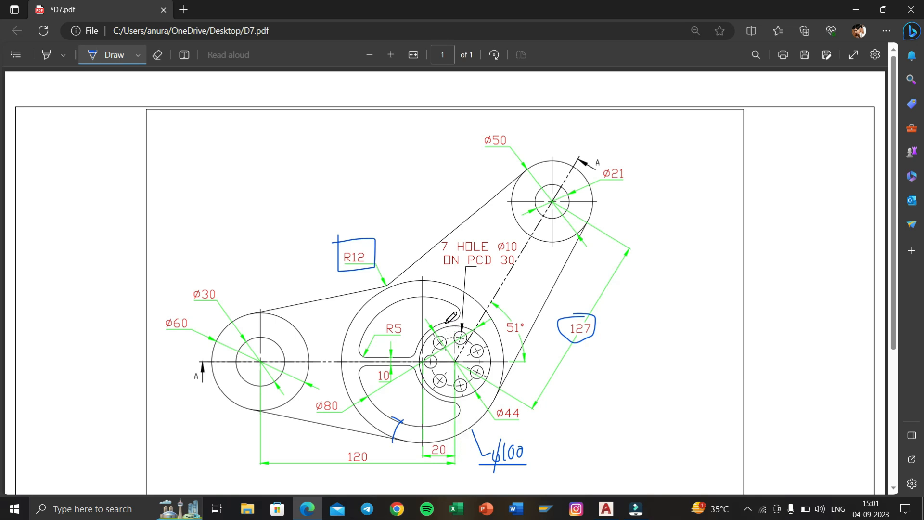
{"action": "key", "text": "super+Tab"}
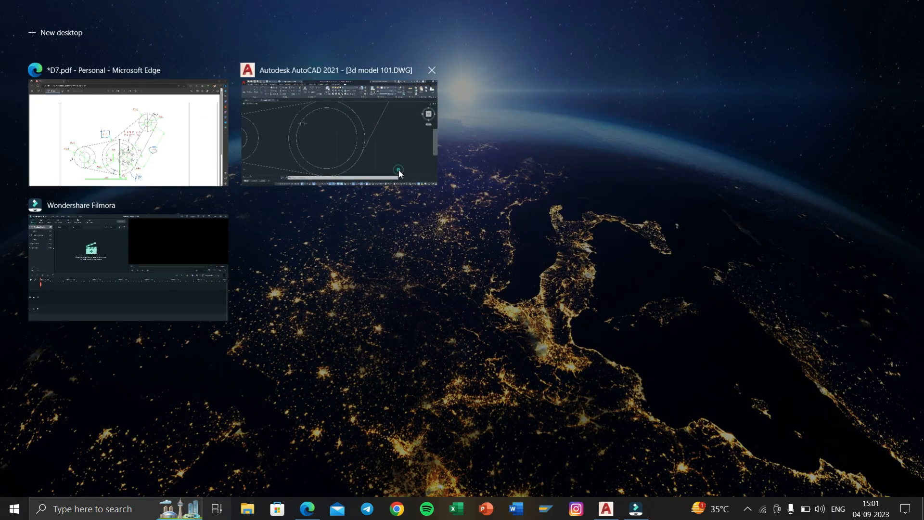
{"action": "left_click", "coordinate": [399, 169]}
{"action": "left_click", "coordinate": [12, 44]}
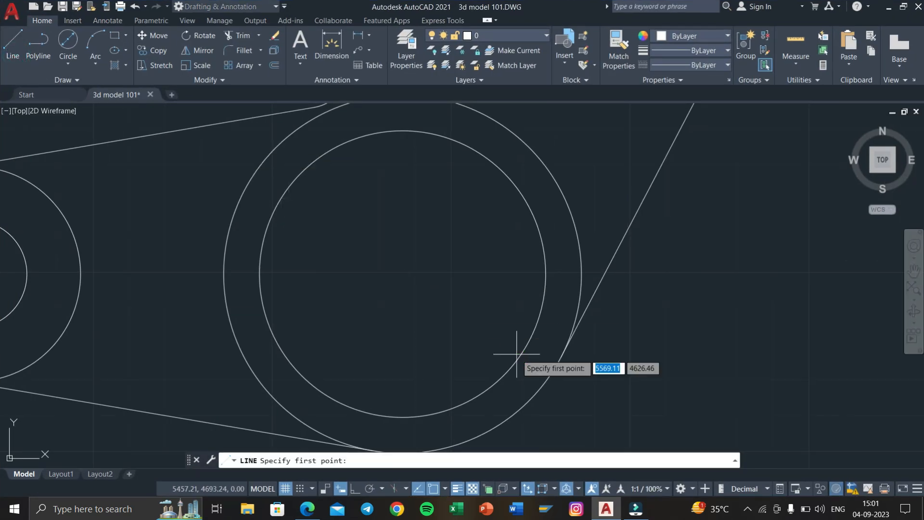
{"action": "left_click", "coordinate": [403, 273]}
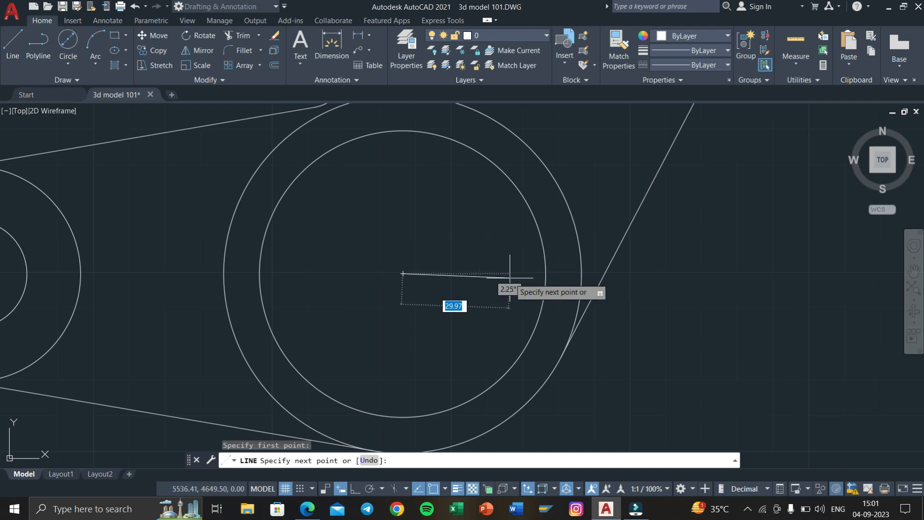
{"action": "left_click", "coordinate": [357, 489]}
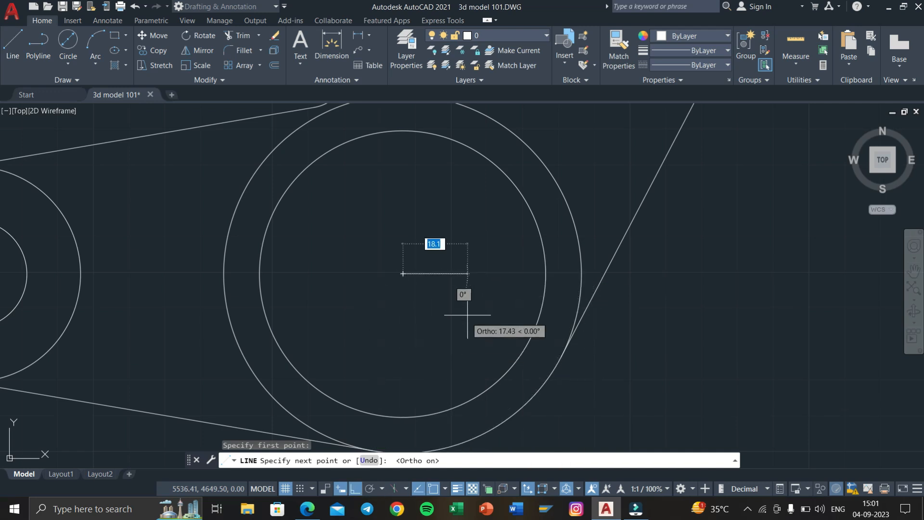
{"action": "type", "text": "20"}
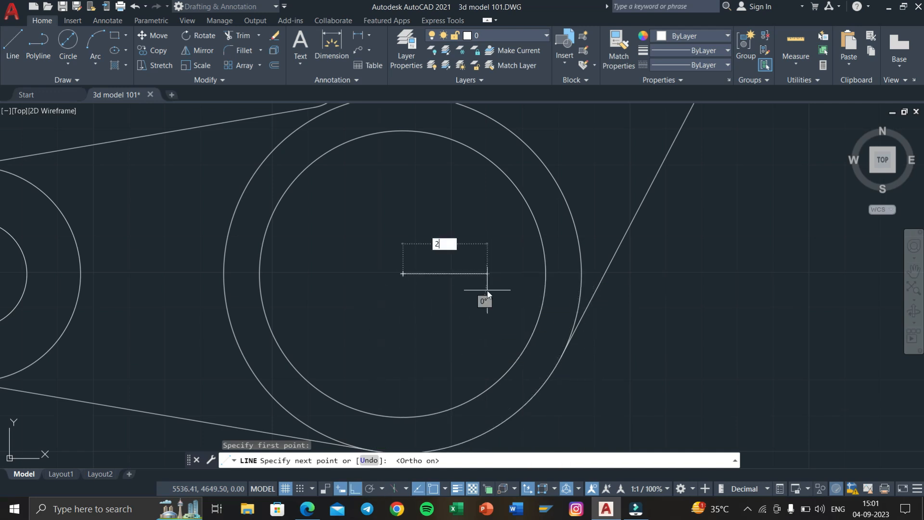
{"action": "key", "text": "Return"}
{"action": "key", "text": "Escape"}
{"action": "key", "text": "Escape"}
Step: Note the diameter 50 arc in D7.pdf in Edge, and draw a diameter 50 circle on the 20 line's right end in AutoCAD
{"action": "key", "text": "super+Tab"}
{"action": "left_click", "coordinate": [298, 147]}
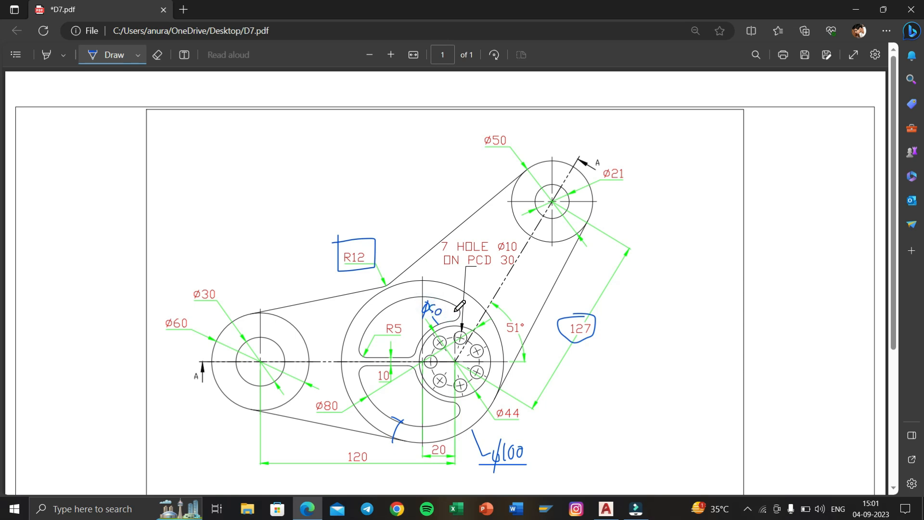
{"action": "key", "text": "super+Tab"}
{"action": "left_click", "coordinate": [370, 174]}
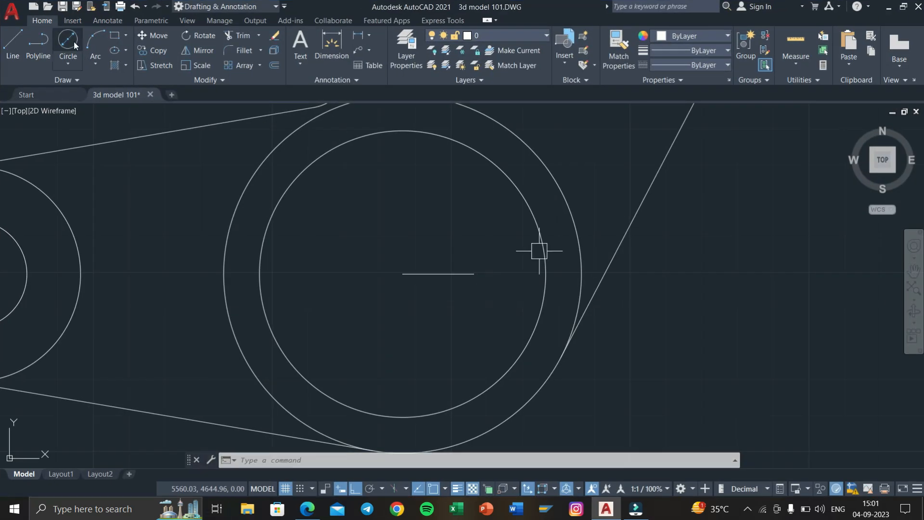
{"action": "left_click", "coordinate": [74, 41]}
{"action": "left_click", "coordinate": [474, 274]}
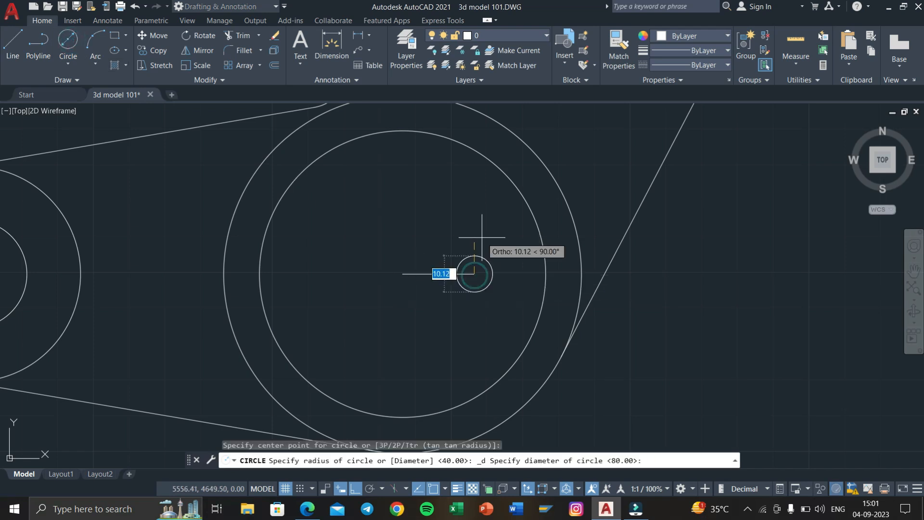
{"action": "type", "text": "50"}
{"action": "key", "text": "Return"}
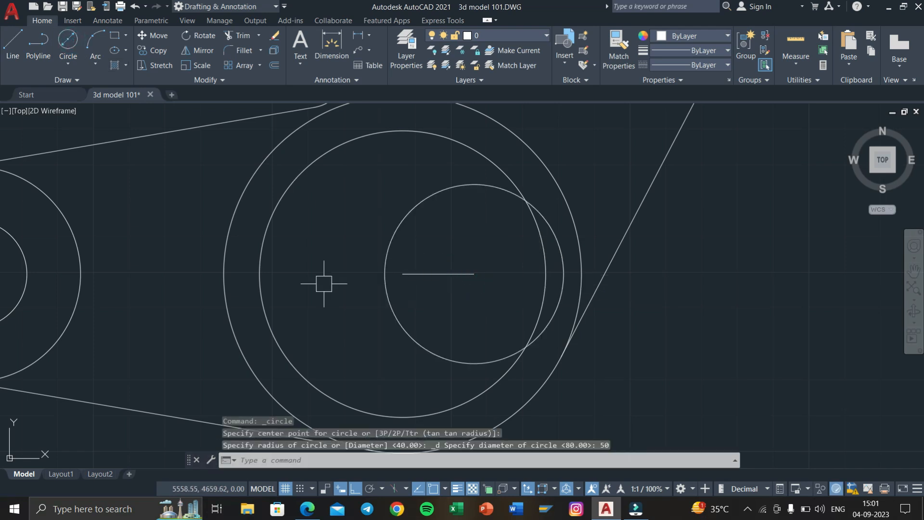
Step: Draw a horizontal line from the left quadrant of the diameter 80 circle to the left quadrant of the inner diameter 50 circle
{"action": "key", "text": "Return"}
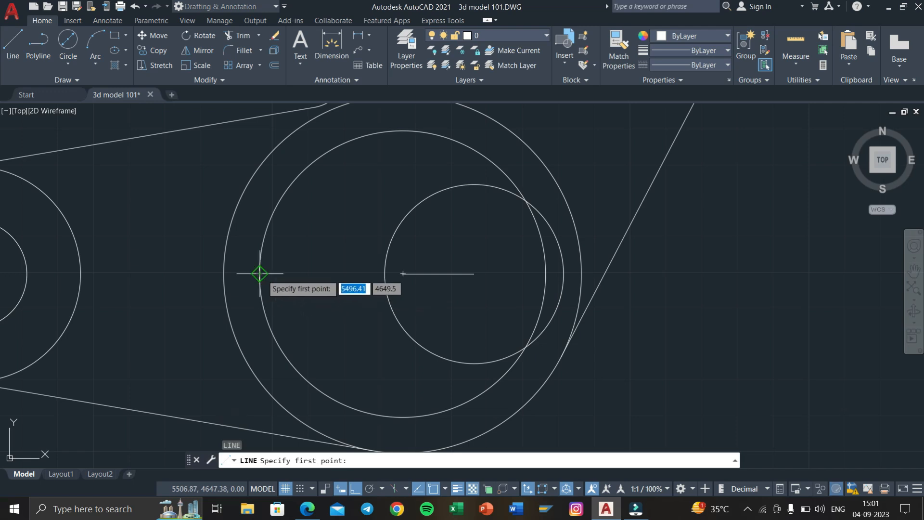
{"action": "left_click", "coordinate": [260, 274]}
{"action": "left_click", "coordinate": [384, 273]}
{"action": "right_click", "coordinate": [399, 275]}
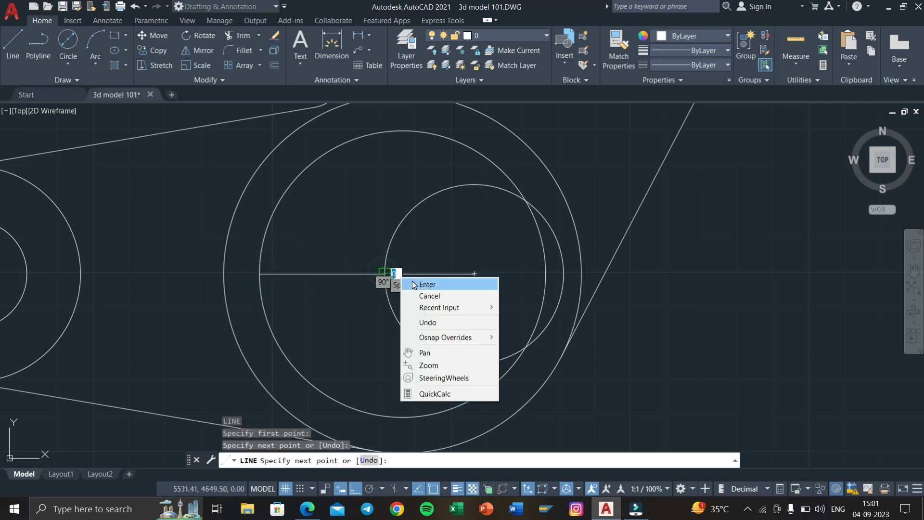
{"action": "left_click", "coordinate": [419, 284]}
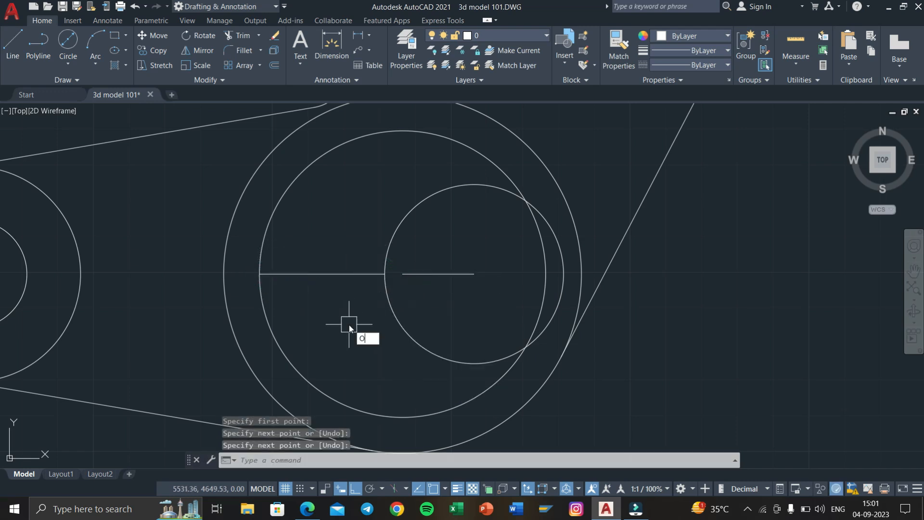
Step: Check the rib width in D7.pdf in Edge, and offset the horizontal line between the circles by 5 above and below in AutoCAD
{"action": "key", "text": "Return"}
{"action": "key", "text": "super+Tab"}
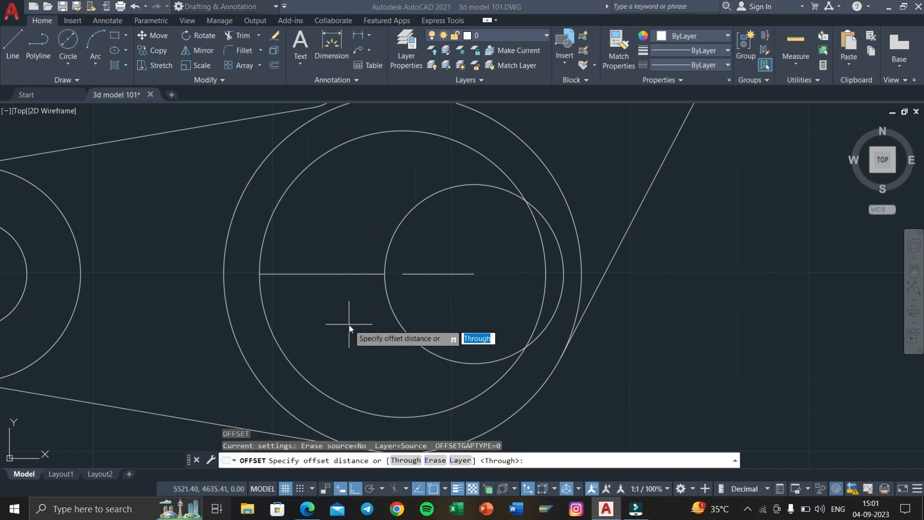
{"action": "left_click", "coordinate": [340, 182]}
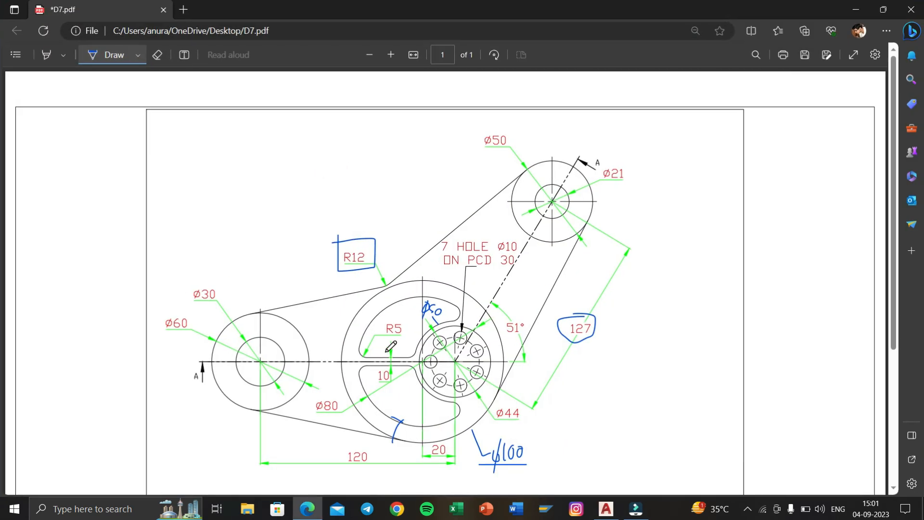
{"action": "key", "text": "super+Tab"}
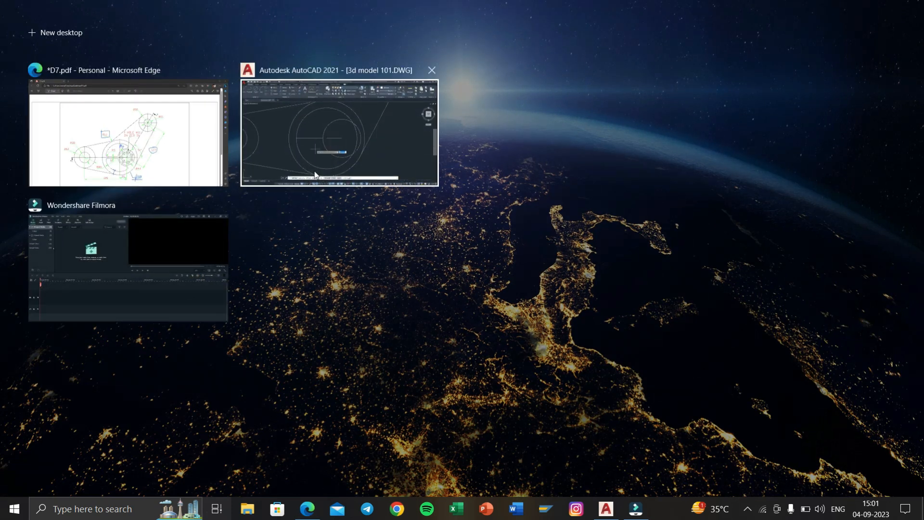
{"action": "left_click", "coordinate": [315, 171]}
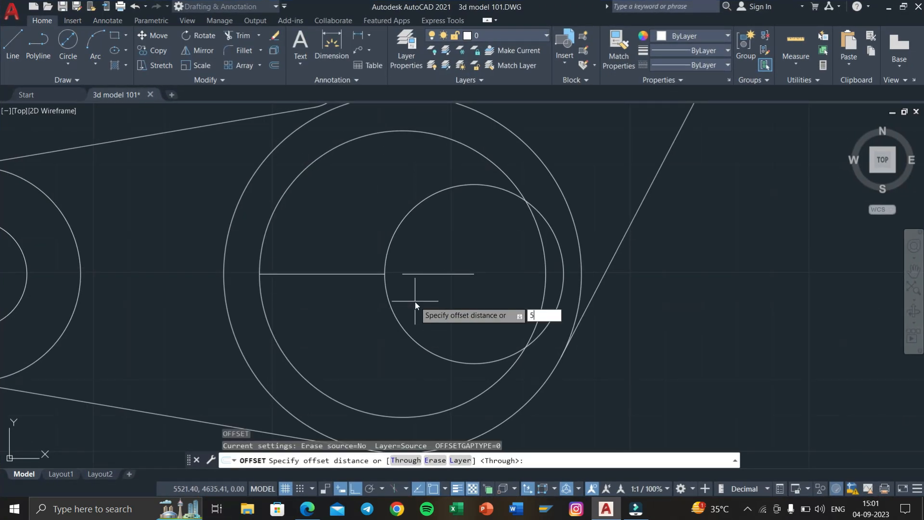
{"action": "type", "text": "5"}
{"action": "key", "text": "Return"}
{"action": "left_click", "coordinate": [337, 273]}
{"action": "left_click", "coordinate": [337, 265]}
{"action": "left_click", "coordinate": [340, 275]}
{"action": "left_click", "coordinate": [339, 310]}
{"action": "key", "text": "Escape"}
Step: Delete the 20 long centre line, and extend both offset lines to the inner diameter 50 circle
{"action": "left_click", "coordinate": [442, 274]}
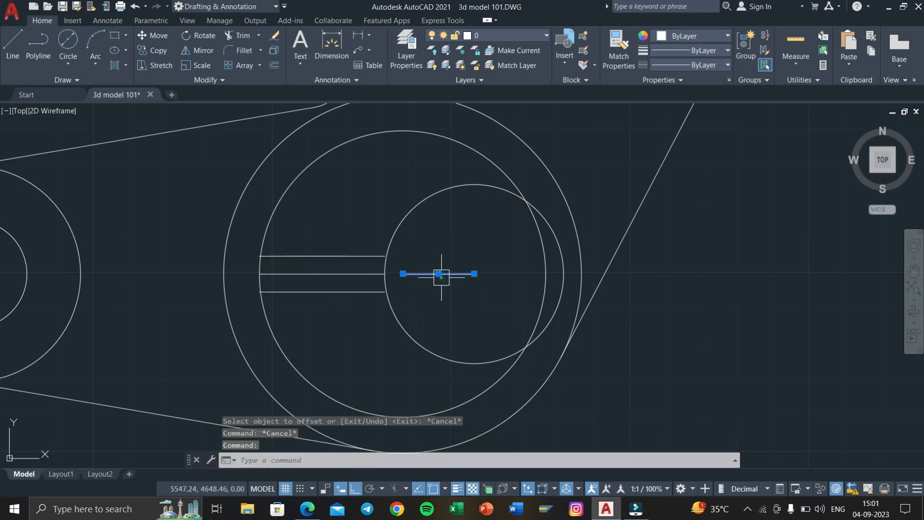
{"action": "key", "text": "Delete"}
{"action": "scroll", "coordinate": [324, 231], "scroll_direction": "up", "scroll_amount": 4}
{"action": "type", "text": "EX"}
{"action": "key", "text": "Return"}
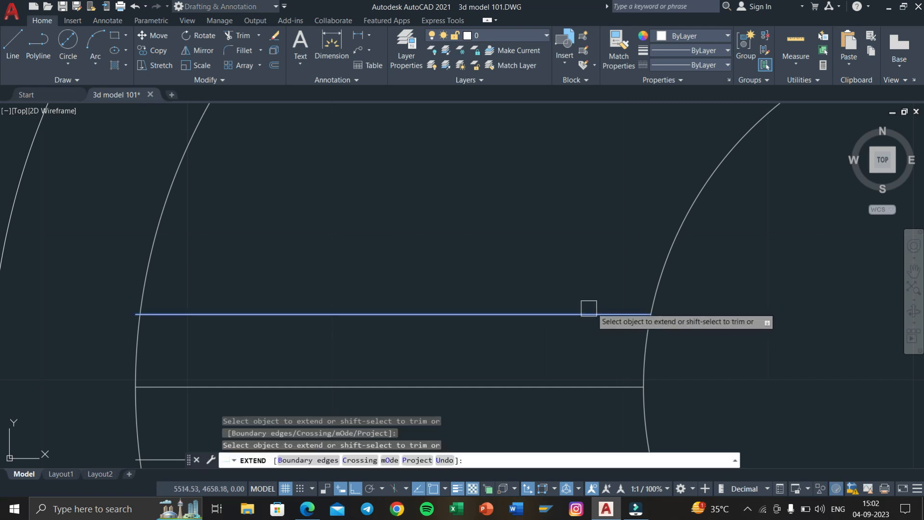
{"action": "middle_click_drag", "start_coordinate": [583, 380], "coordinate": [522, 245]}
{"action": "left_click", "coordinate": [563, 322]}
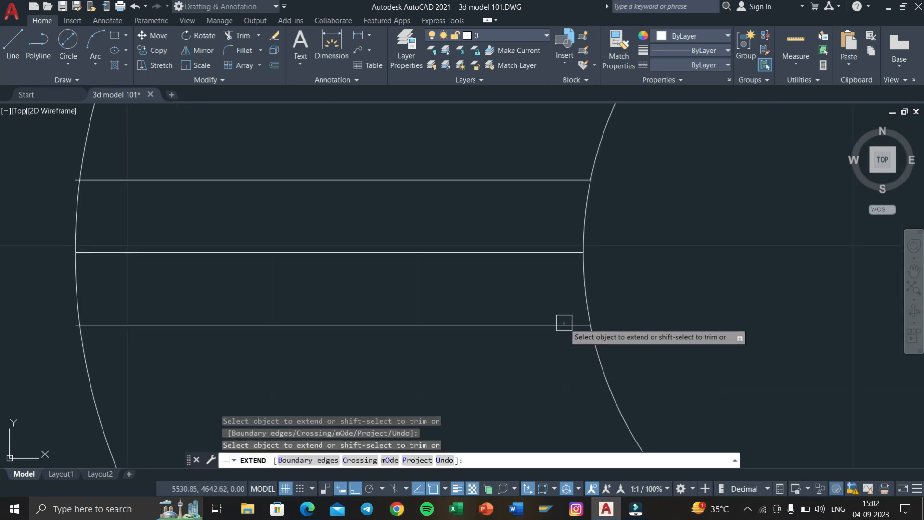
{"action": "key", "text": "Escape"}
{"action": "key", "text": "Escape"}
Step: Delete the middle horizontal line, and trim the circle arcs and line ends that close the gap between the two rib lines
{"action": "left_click", "coordinate": [489, 249]}
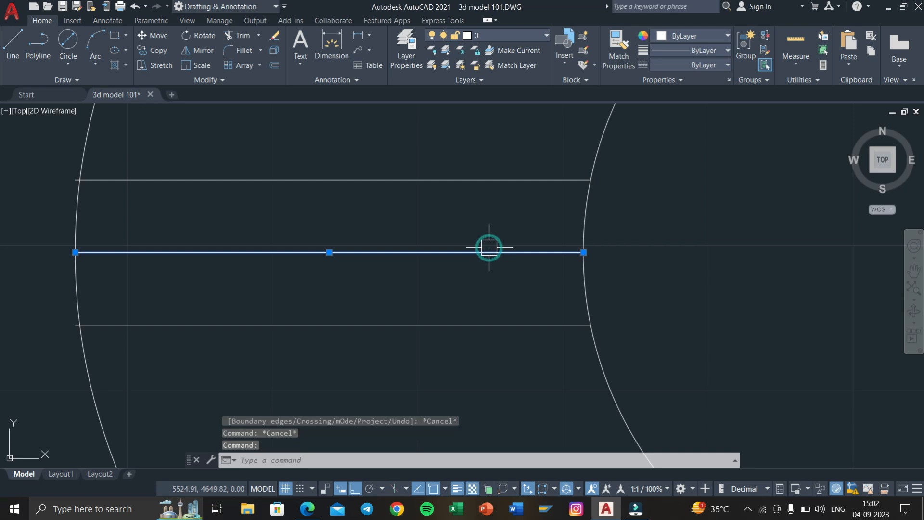
{"action": "key", "text": "Delete"}
{"action": "scroll", "coordinate": [452, 271], "scroll_direction": "down", "scroll_amount": 3}
{"action": "type", "text": "tr"}
{"action": "key", "text": "Return"}
{"action": "left_click", "coordinate": [420, 304]}
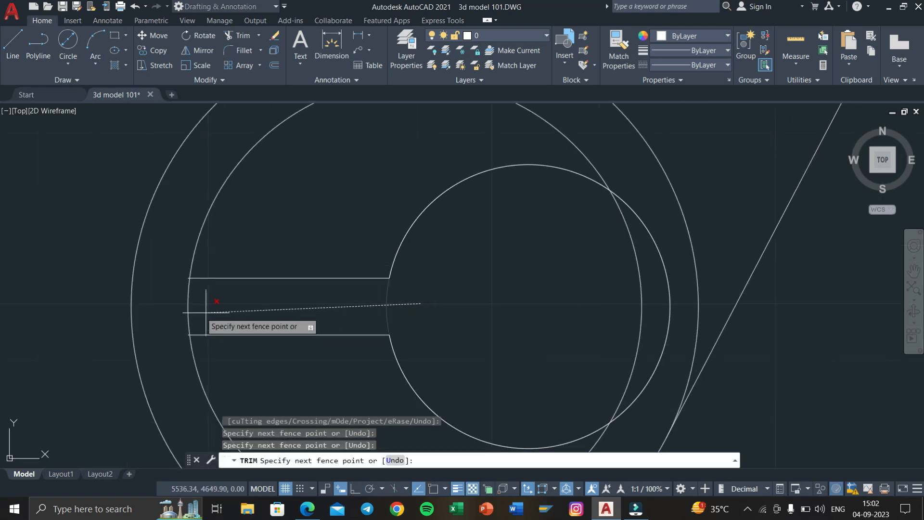
{"action": "key", "text": "Return"}
Step: Trim the diameter 80 and diameter 50 circles beyond their intersections, leaving two pointed pocket outlines above and below the rib
{"action": "scroll", "coordinate": [183, 303], "scroll_direction": "up", "scroll_amount": 6}
{"action": "scroll", "coordinate": [215, 298], "scroll_direction": "down", "scroll_amount": 3}
{"action": "scroll", "coordinate": [250, 346], "scroll_direction": "up", "scroll_amount": 3}
{"action": "scroll", "coordinate": [340, 332], "scroll_direction": "down", "scroll_amount": 4}
{"action": "scroll", "coordinate": [412, 275], "scroll_direction": "up", "scroll_amount": 5}
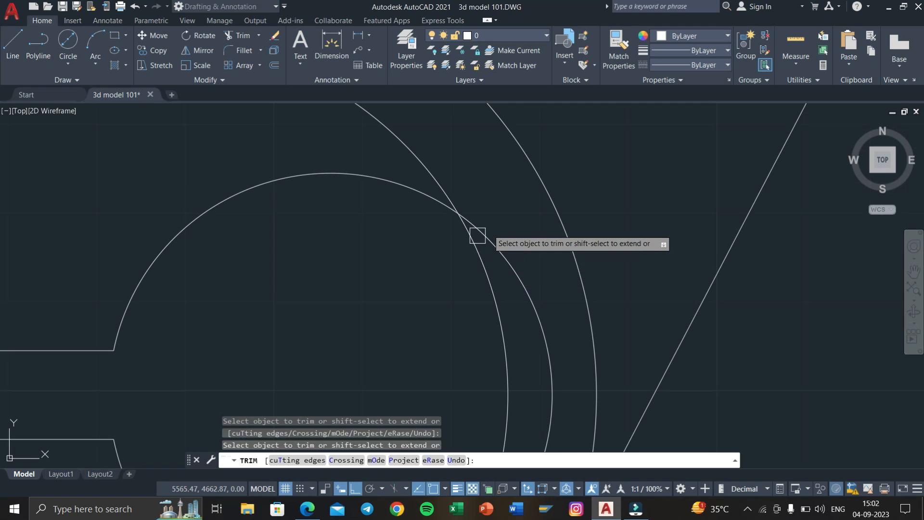
{"action": "left_click", "coordinate": [516, 222]}
{"action": "left_click", "coordinate": [419, 378]}
{"action": "key", "text": "Return"}
{"action": "scroll", "coordinate": [439, 298], "scroll_direction": "down", "scroll_amount": 3}
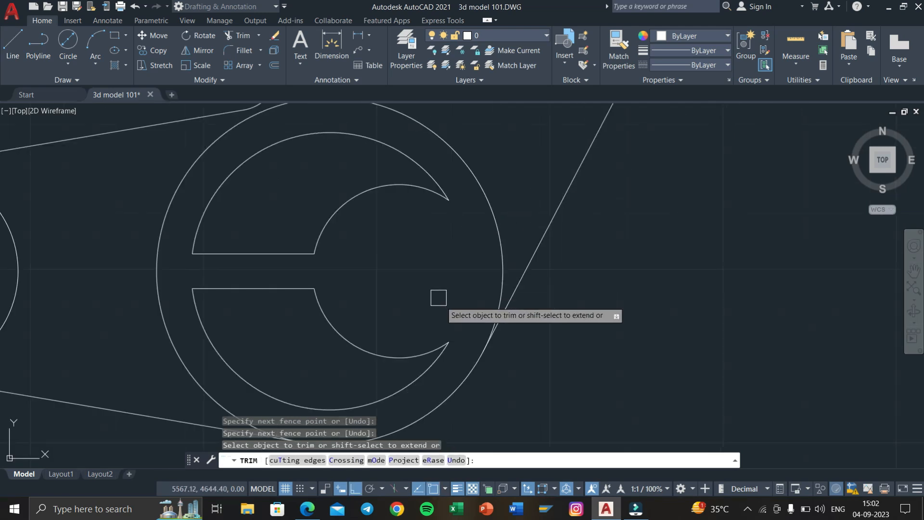
{"action": "key", "text": "Escape"}
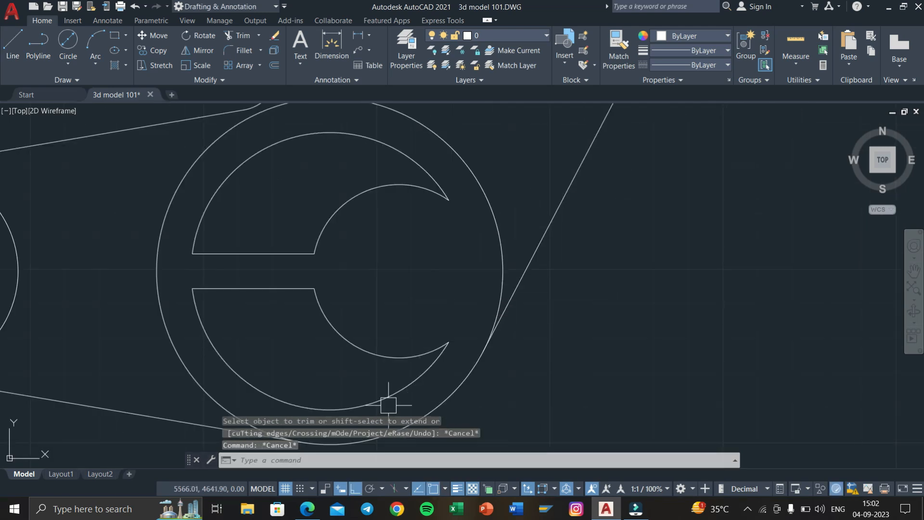
Step: Mark the R5 pocket corner radius in D7.pdf in Edge, and return to the AutoCAD drawing
{"action": "key", "text": "super+Tab"}
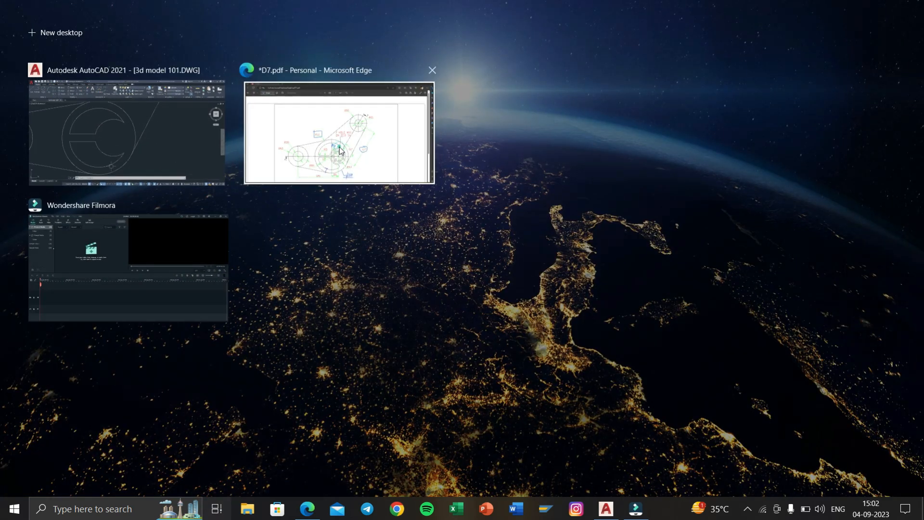
{"action": "left_click", "coordinate": [365, 124]}
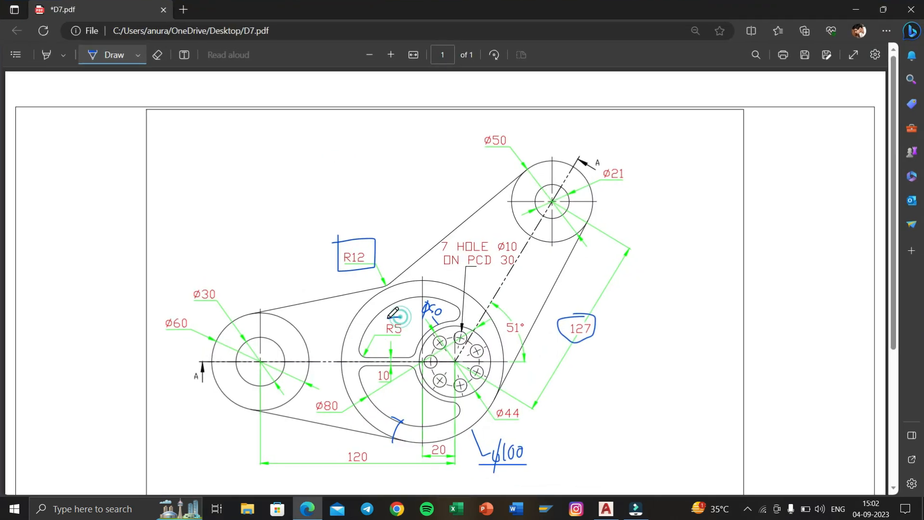
{"action": "key", "text": "super+Tab"}
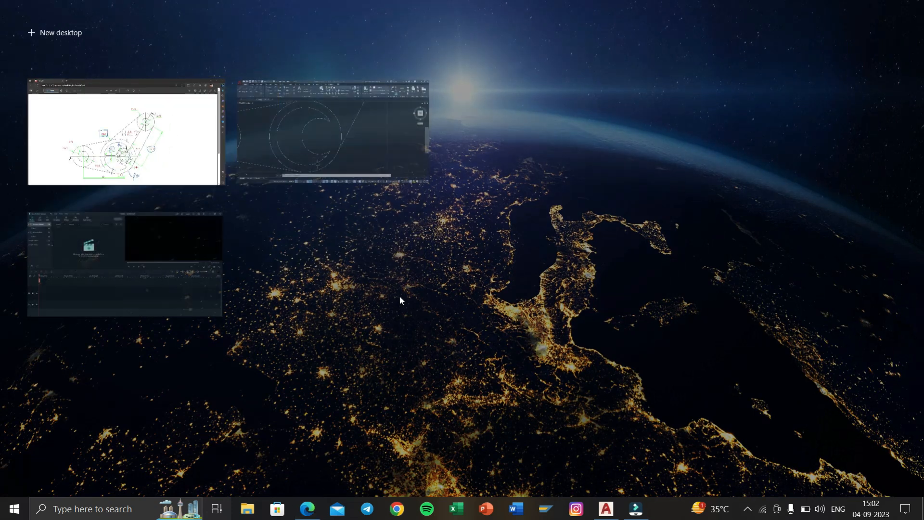
{"action": "left_click", "coordinate": [339, 131]}
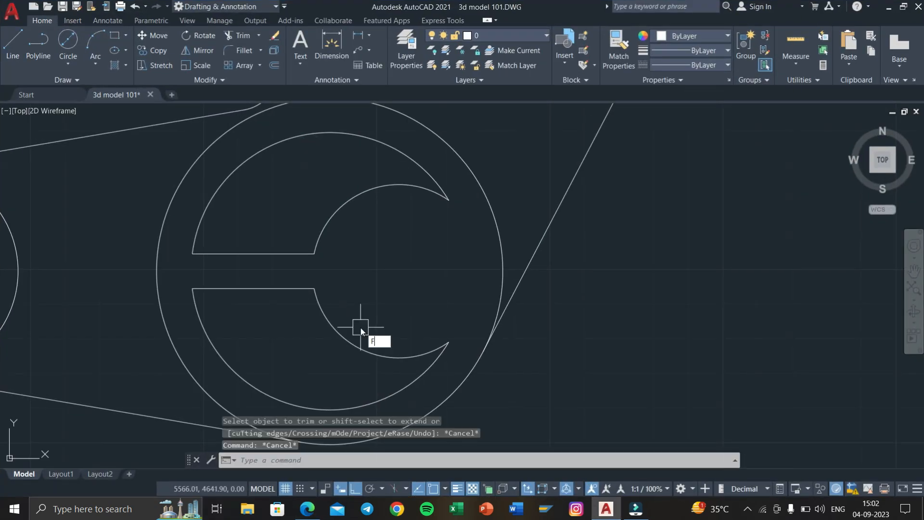
Step: Fillet the three corners of the upper pocket outline with radius 5, using the Multiple option
{"action": "type", "text": "F"}
{"action": "key", "text": "Return"}
{"action": "left_click", "coordinate": [445, 460]}
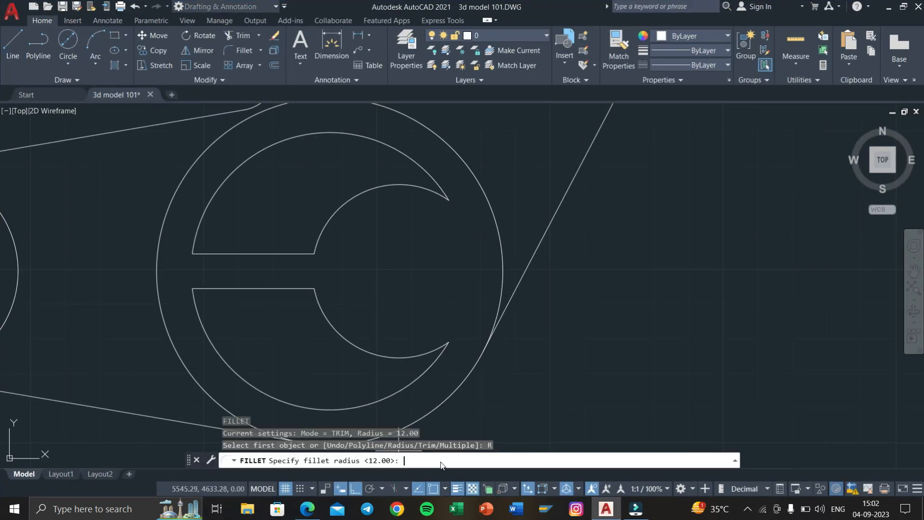
{"action": "type", "text": "5"}
{"action": "key", "text": "Return"}
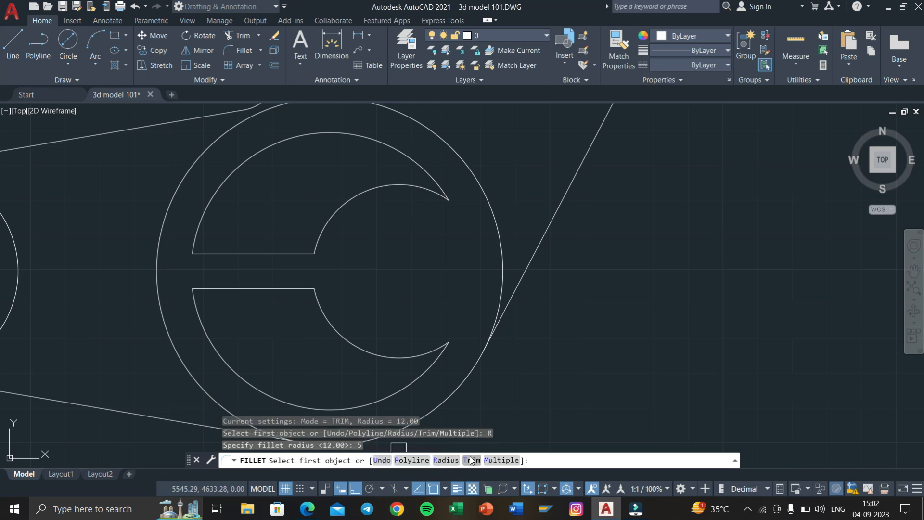
{"action": "left_click", "coordinate": [500, 460]}
{"action": "left_click", "coordinate": [500, 460]}
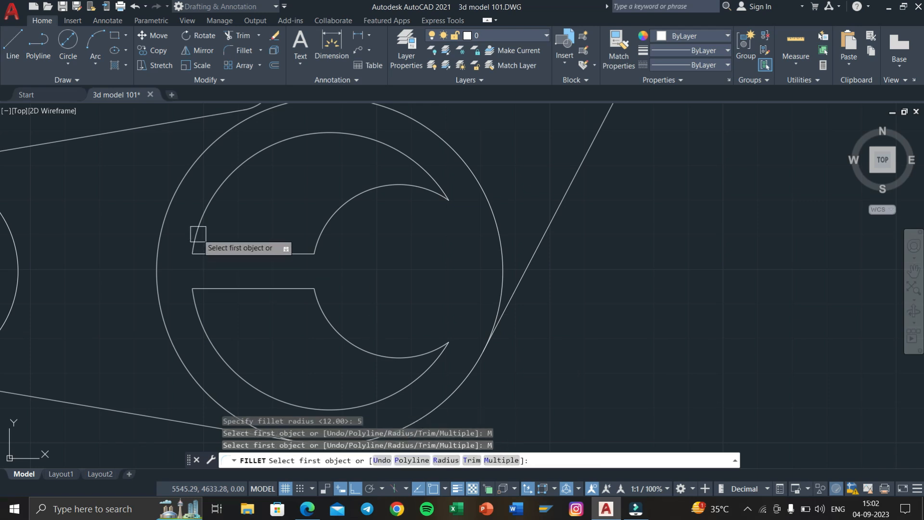
{"action": "left_click", "coordinate": [203, 251]}
{"action": "left_click", "coordinate": [203, 251]}
{"action": "left_click", "coordinate": [270, 251]}
{"action": "left_click", "coordinate": [321, 239]}
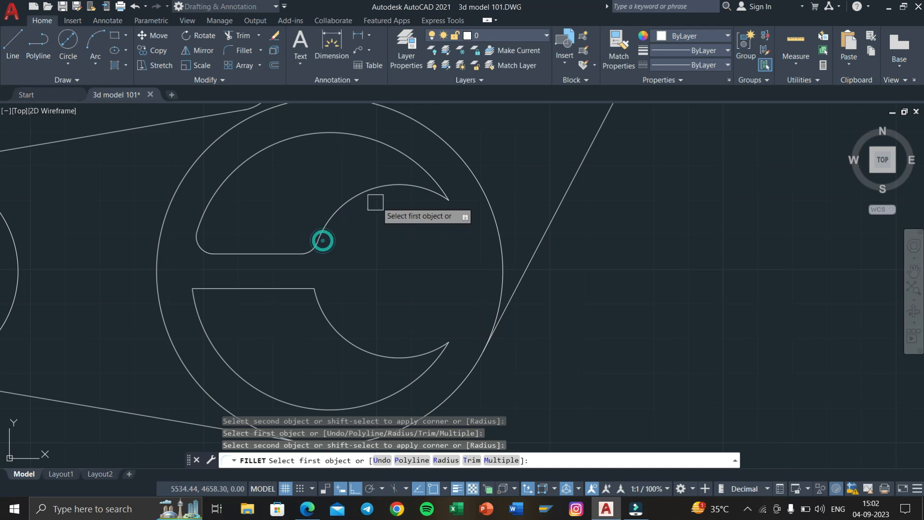
{"action": "left_click", "coordinate": [387, 196]}
{"action": "left_click", "coordinate": [446, 182]}
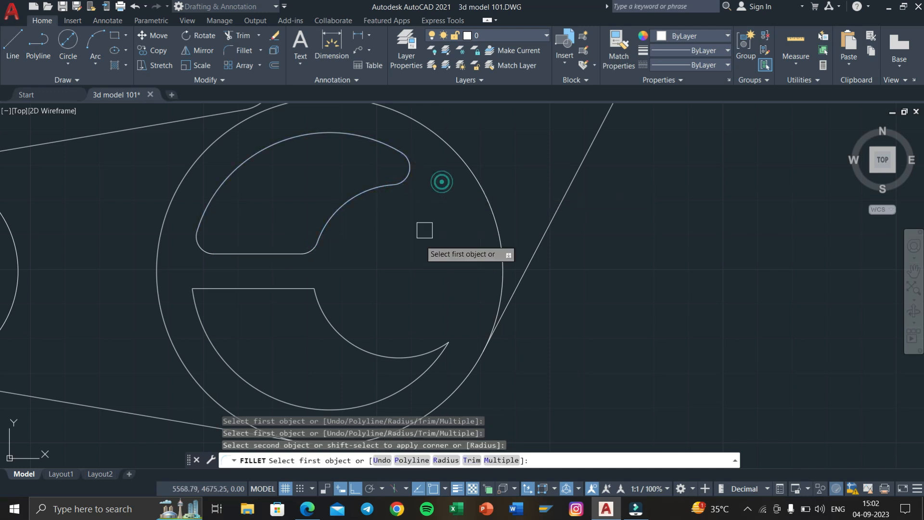
Step: Fillet the three corners of the lower pocket outline with the same radius 5
{"action": "left_click", "coordinate": [319, 315]}
{"action": "left_click", "coordinate": [443, 349]}
{"action": "left_click", "coordinate": [314, 305]}
{"action": "left_click", "coordinate": [300, 289]}
{"action": "left_click", "coordinate": [207, 289]}
{"action": "left_click", "coordinate": [196, 309]}
{"action": "key", "text": "Escape"}
{"action": "scroll", "coordinate": [241, 332], "scroll_direction": "down", "scroll_amount": 5}
{"action": "scroll", "coordinate": [329, 341], "scroll_direction": "up", "scroll_amount": 3}
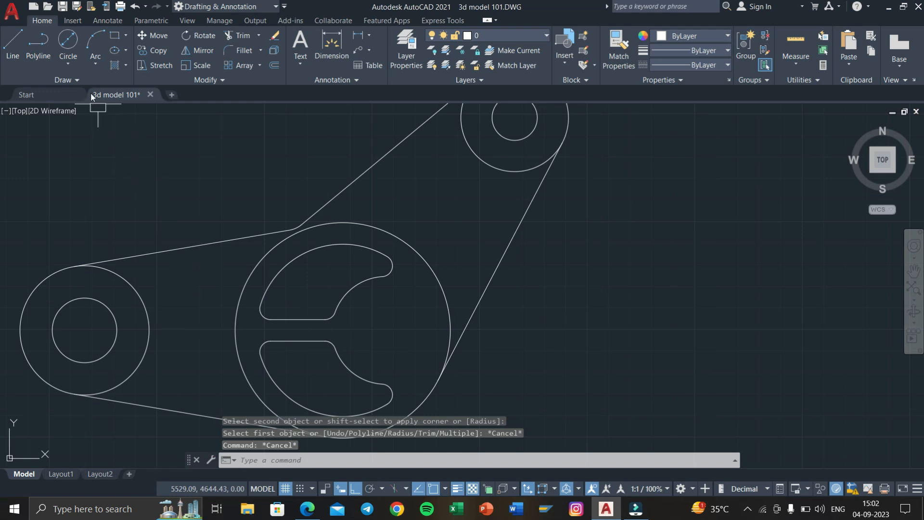
Step: Draw a diameter 44 circle concentric with the inner arcs of the two pockets
{"action": "left_click", "coordinate": [68, 41]}
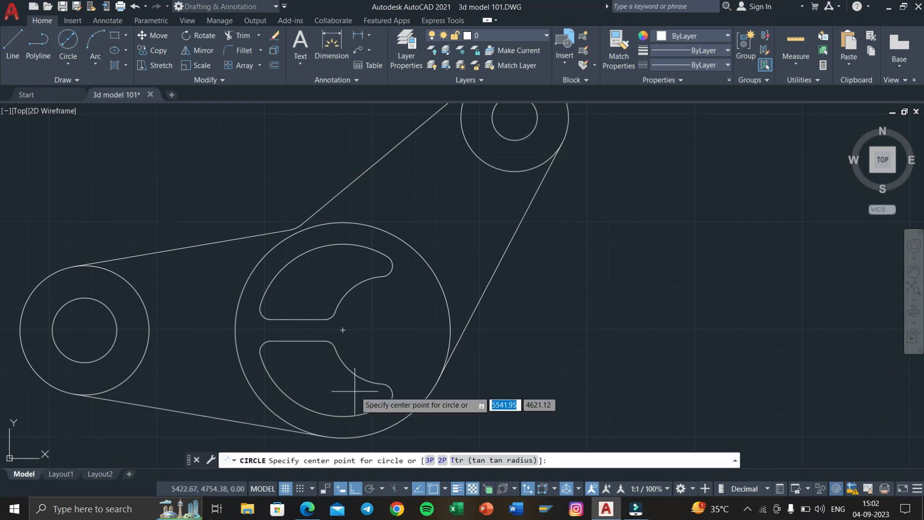
{"action": "left_click", "coordinate": [386, 330]}
{"action": "type", "text": "d"}
{"action": "key", "text": "Return"}
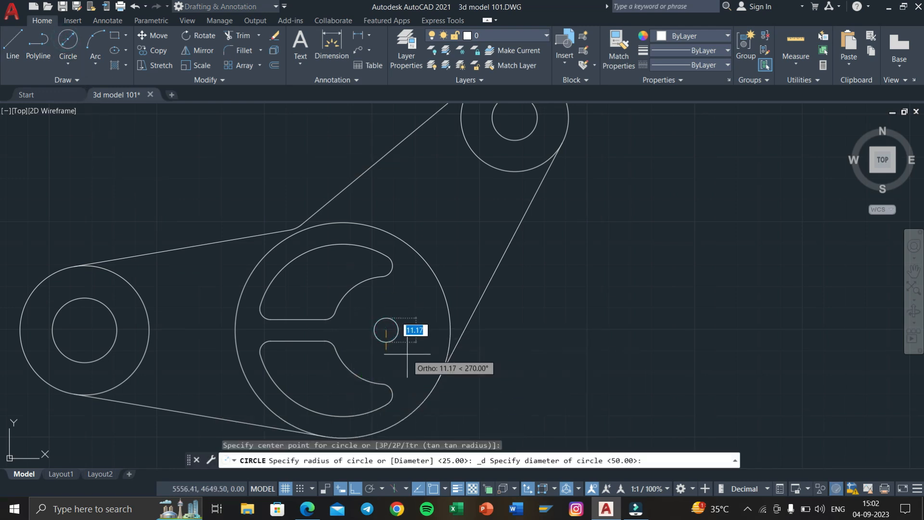
{"action": "type", "text": "44"}
{"action": "key", "text": "Return"}
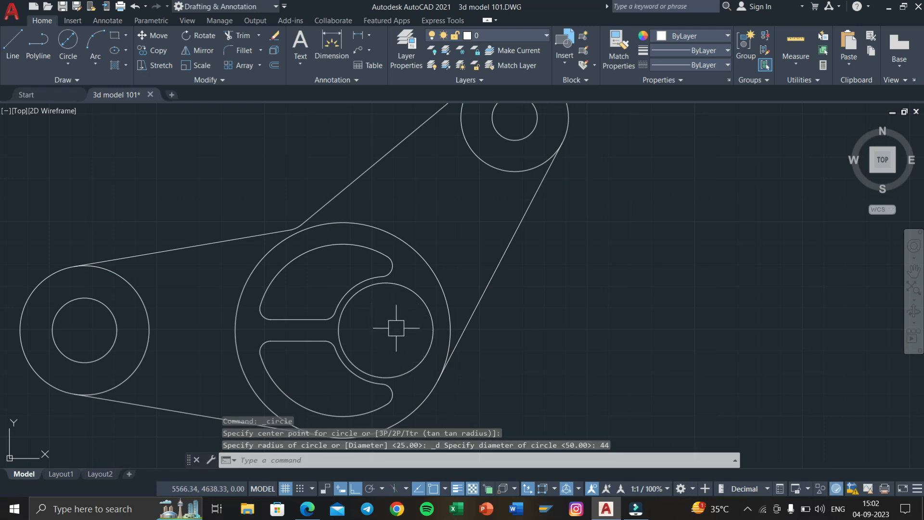
Step: Check the hole pattern note in D7.pdf in Edge, and draw a diameter 30 pitch circle concentric with the diameter 44 circle in AutoCAD
{"action": "key", "text": "super+Tab"}
{"action": "left_click", "coordinate": [344, 182]}
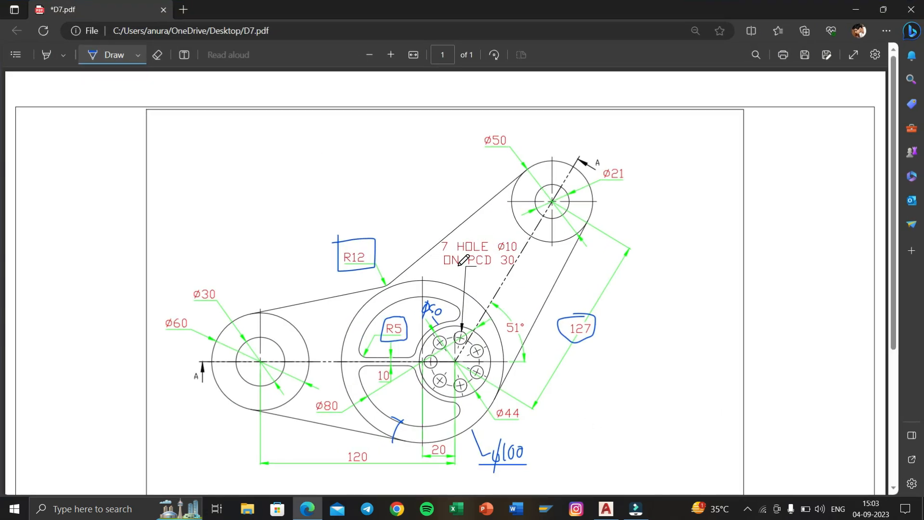
{"action": "key", "text": "super+Tab"}
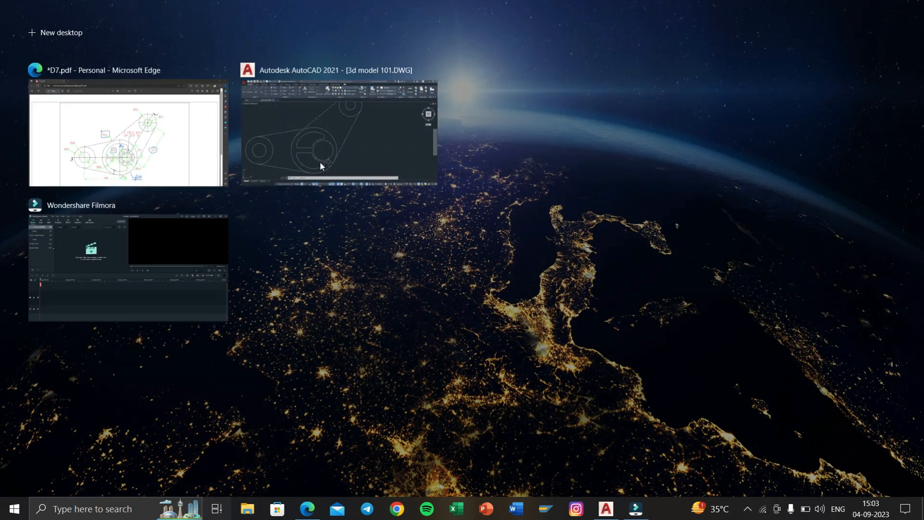
{"action": "left_click", "coordinate": [320, 160]}
{"action": "left_click", "coordinate": [63, 56]}
{"action": "left_click", "coordinate": [63, 51]}
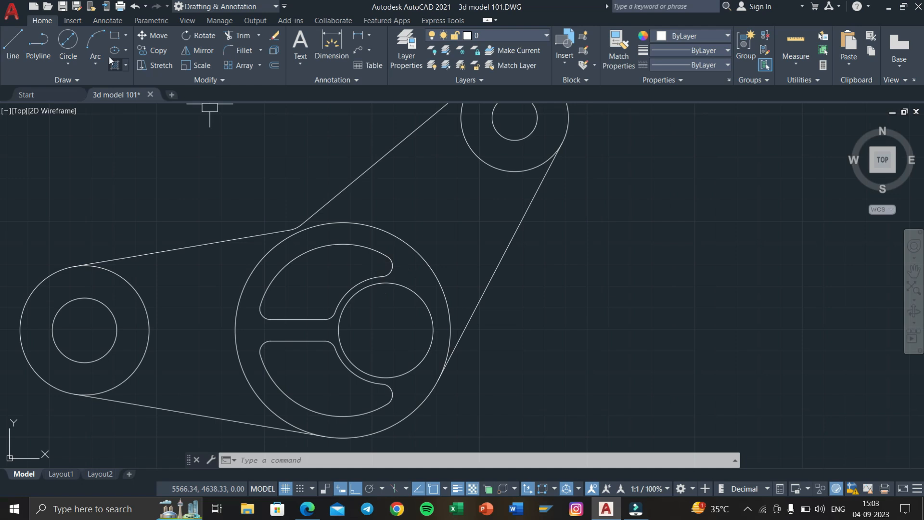
{"action": "left_click", "coordinate": [67, 41]}
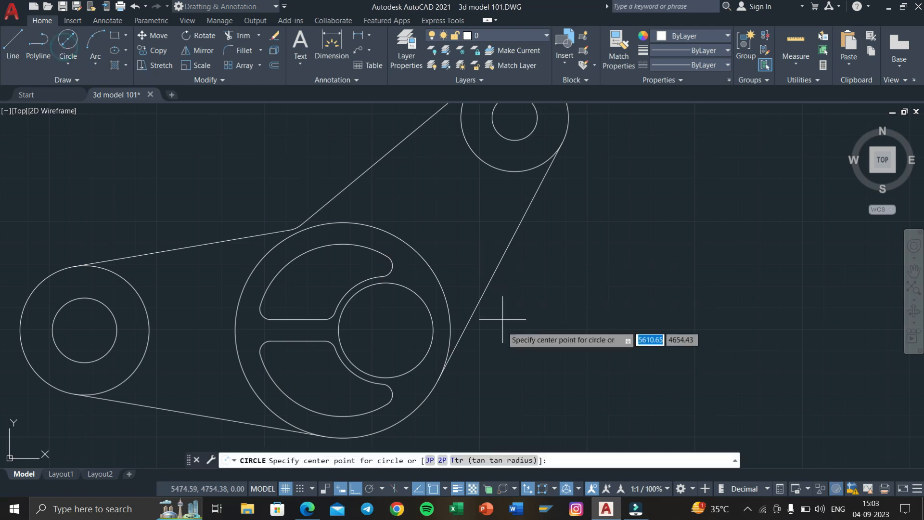
{"action": "left_click", "coordinate": [386, 331]}
{"action": "type", "text": "30"}
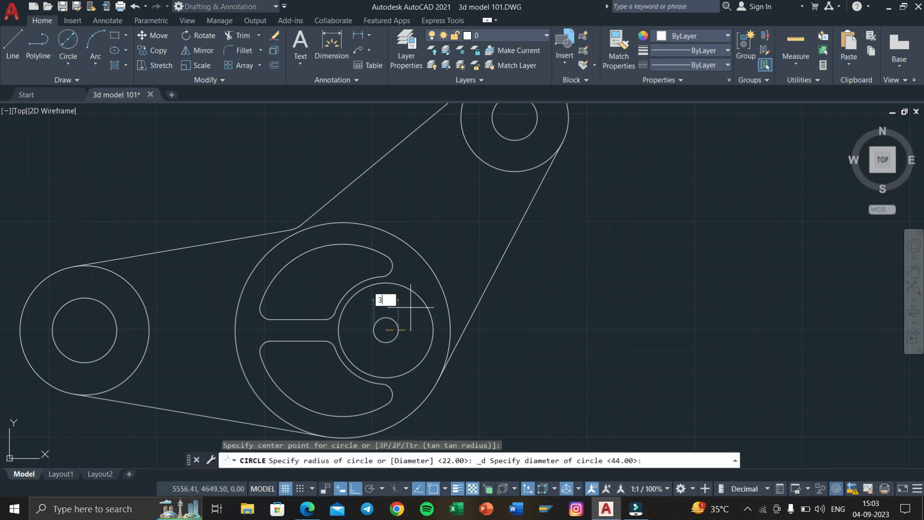
{"action": "key", "text": "Return"}
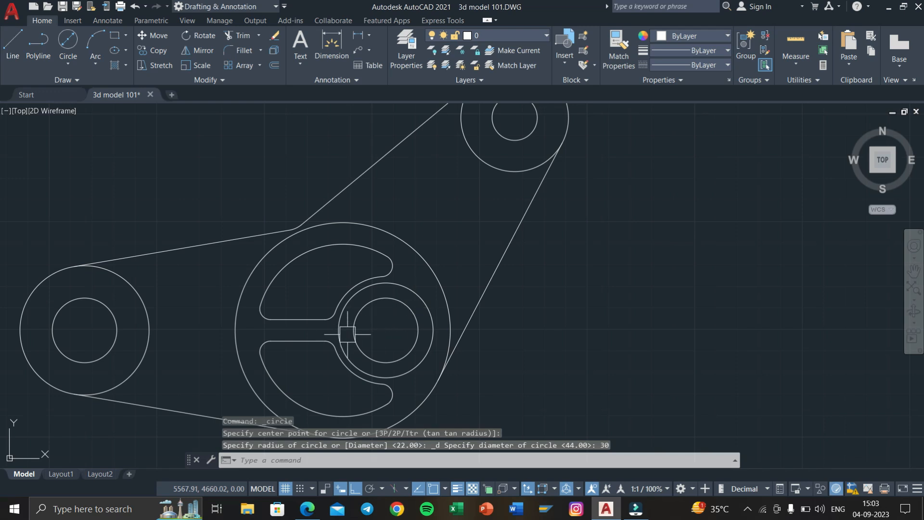
Step: Draw a diameter 10 hole circle centred on the left quadrant of the diameter 30 pitch circle
{"action": "left_click", "coordinate": [68, 40]}
{"action": "scroll", "coordinate": [370, 321], "scroll_direction": "up", "scroll_amount": 5}
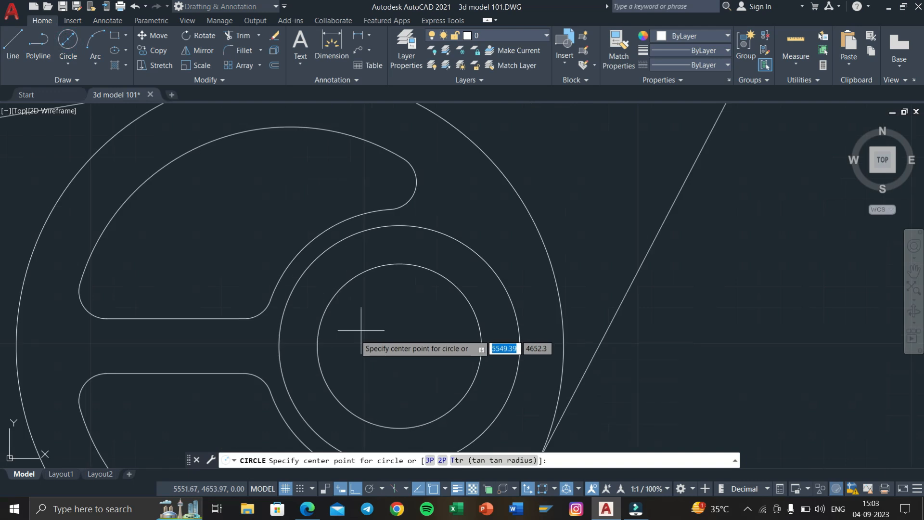
{"action": "left_click", "coordinate": [318, 345]}
{"action": "type", "text": "10"}
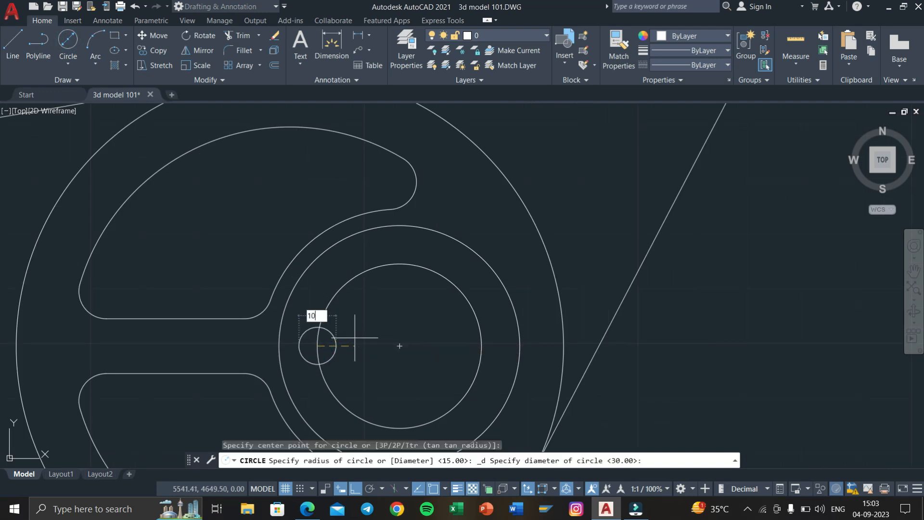
{"action": "key", "text": "Return"}
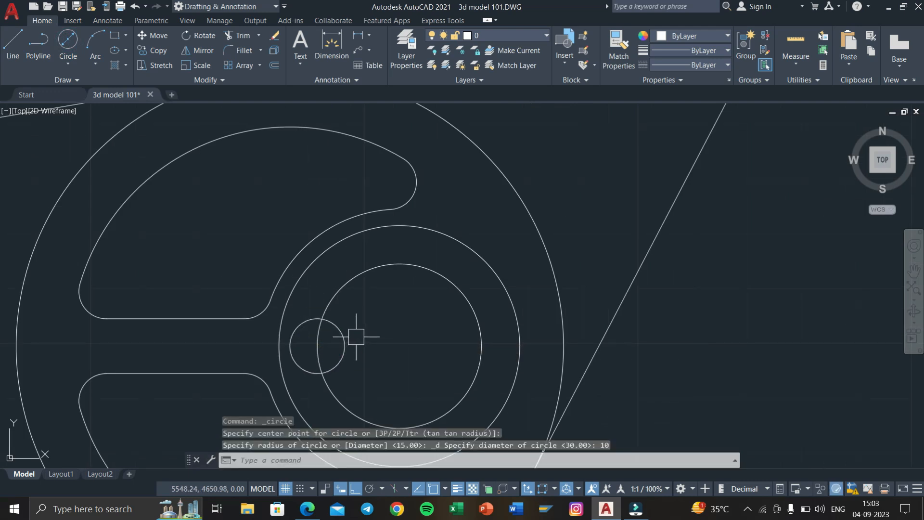
Step: Create a polar array of the diameter 10 circle around the pitch circle's centre with 7 items
{"action": "left_click", "coordinate": [261, 67]}
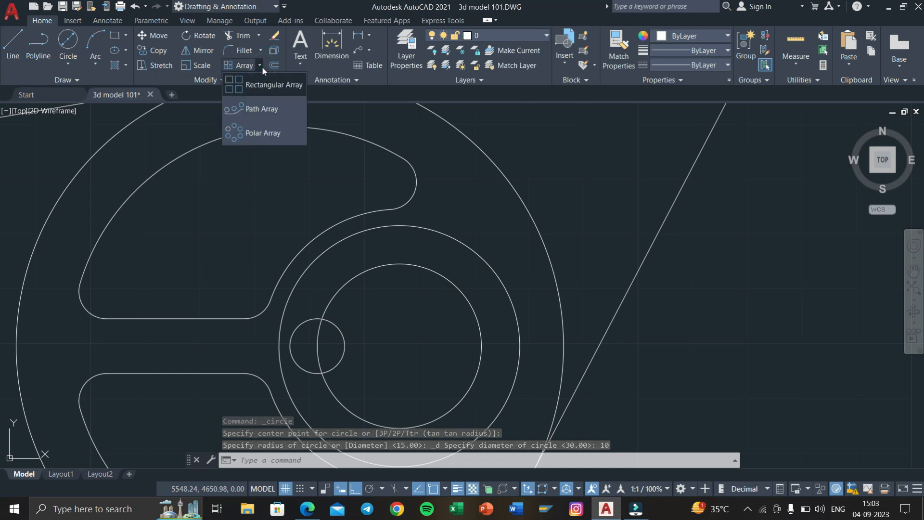
{"action": "left_click", "coordinate": [262, 133]}
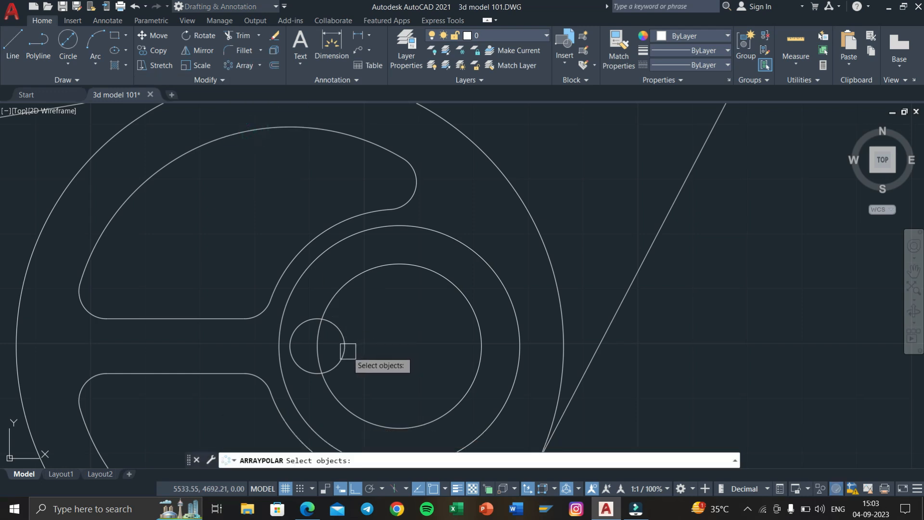
{"action": "left_click", "coordinate": [346, 349]}
{"action": "key", "text": "Return"}
{"action": "left_click", "coordinate": [400, 346]}
{"action": "left_click", "coordinate": [123, 35]}
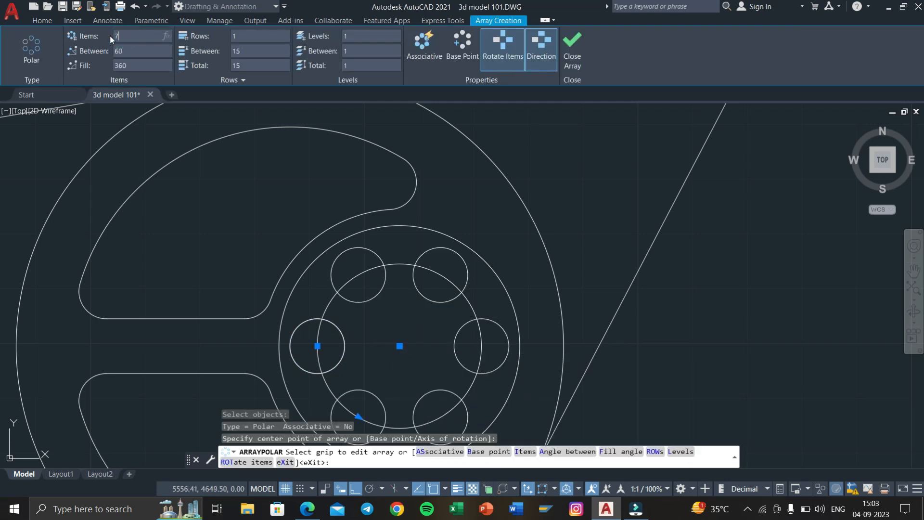
{"action": "key", "text": "Return"}
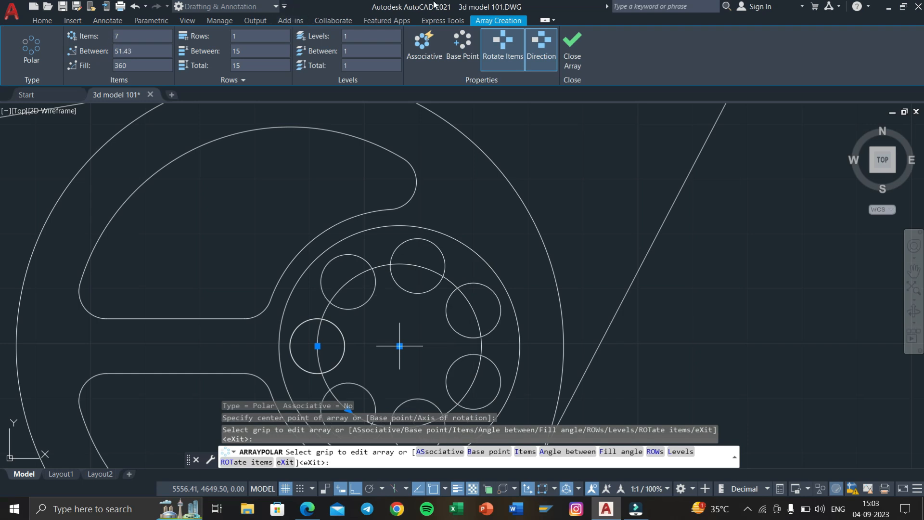
{"action": "left_click", "coordinate": [573, 49]}
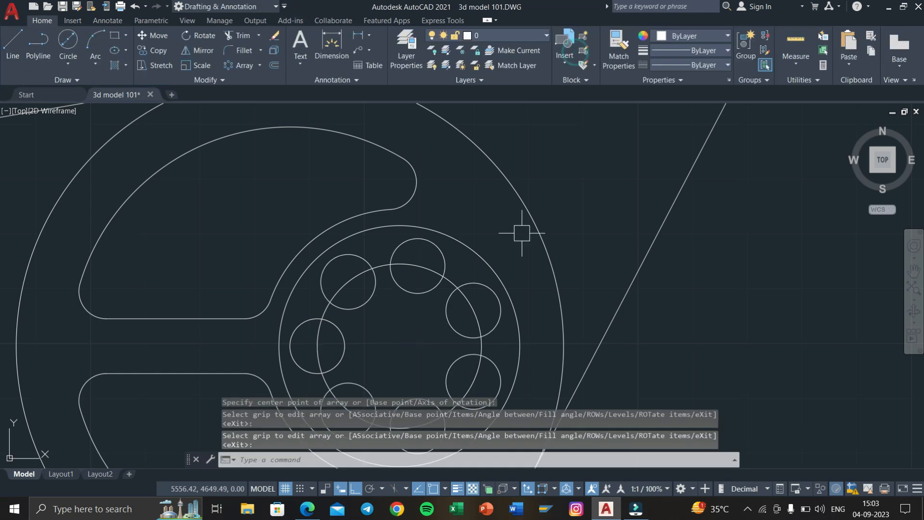
Step: Delete the diameter 30 pitch circle that runs through the seven holes
{"action": "key", "text": "Return"}
{"action": "left_click", "coordinate": [457, 281]}
{"action": "key", "text": "Escape"}
{"action": "left_click", "coordinate": [452, 281]}
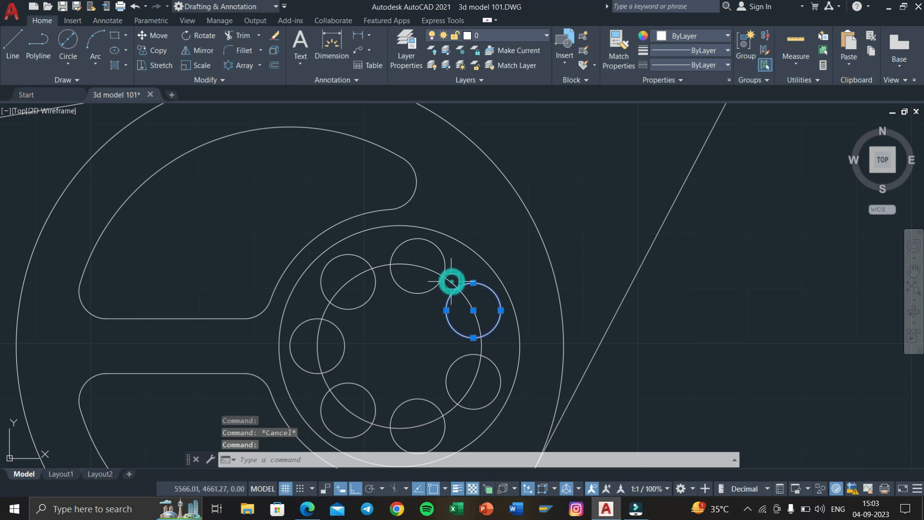
{"action": "scroll", "coordinate": [451, 281], "scroll_direction": "up", "scroll_amount": 4}
{"action": "key", "text": "Escape"}
{"action": "left_click", "coordinate": [451, 281]}
{"action": "key", "text": "Delete"}
{"action": "scroll", "coordinate": [453, 280], "scroll_direction": "down", "scroll_amount": 8}
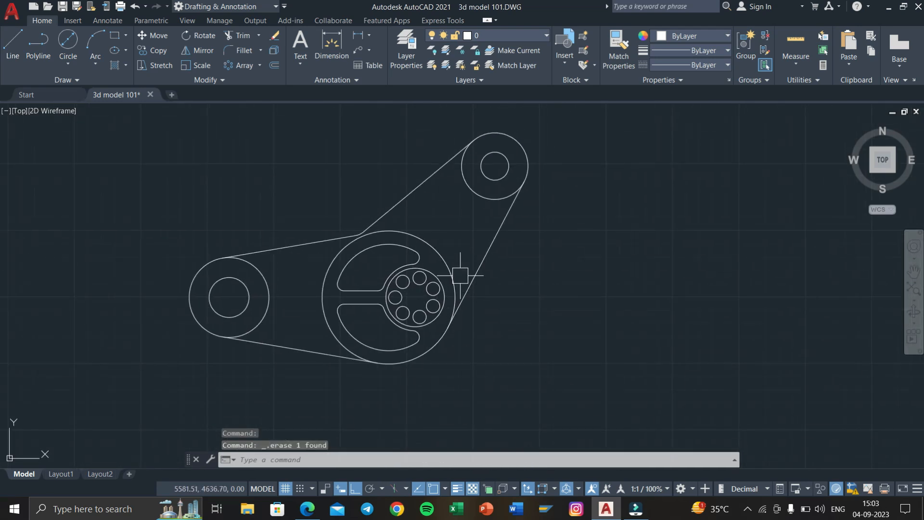
Step: Examine the section A-A view and its thickness dimensions in D7.pdf in Edge, and return to the AutoCAD drawing
{"action": "key", "text": "super+Tab"}
{"action": "left_click", "coordinate": [345, 120]}
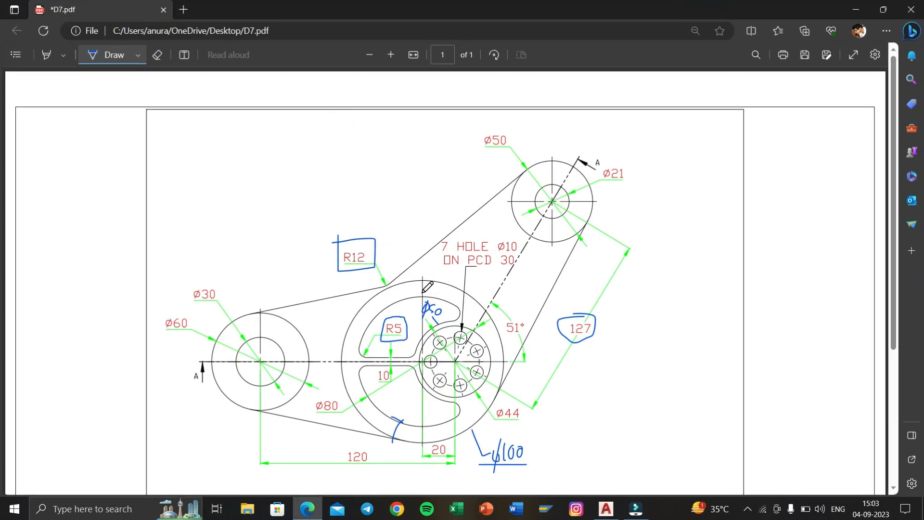
{"action": "key", "text": "super+Tab"}
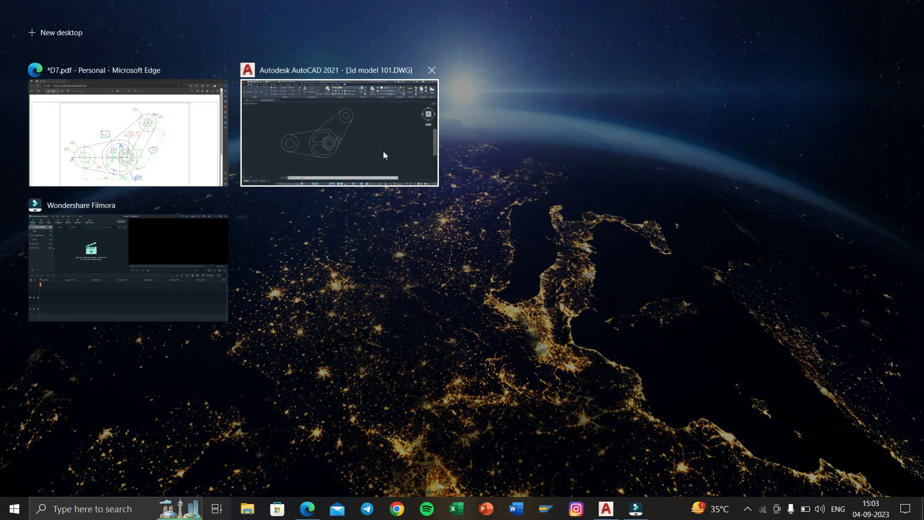
{"action": "left_click", "coordinate": [383, 154]}
{"action": "scroll", "coordinate": [423, 255], "scroll_direction": "down", "scroll_amount": 5}
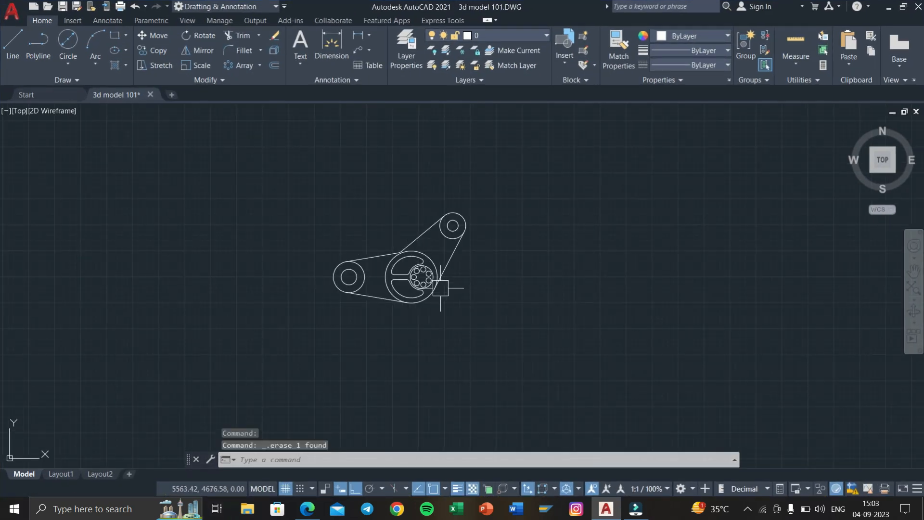
{"action": "key", "text": "super+Tab"}
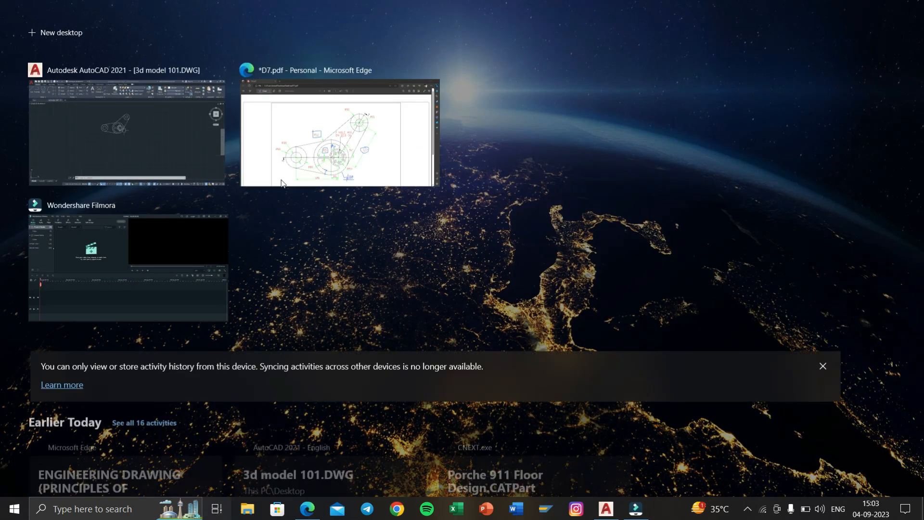
{"action": "left_click", "coordinate": [288, 172]}
{"action": "scroll", "coordinate": [432, 282], "scroll_direction": "down", "scroll_amount": 4}
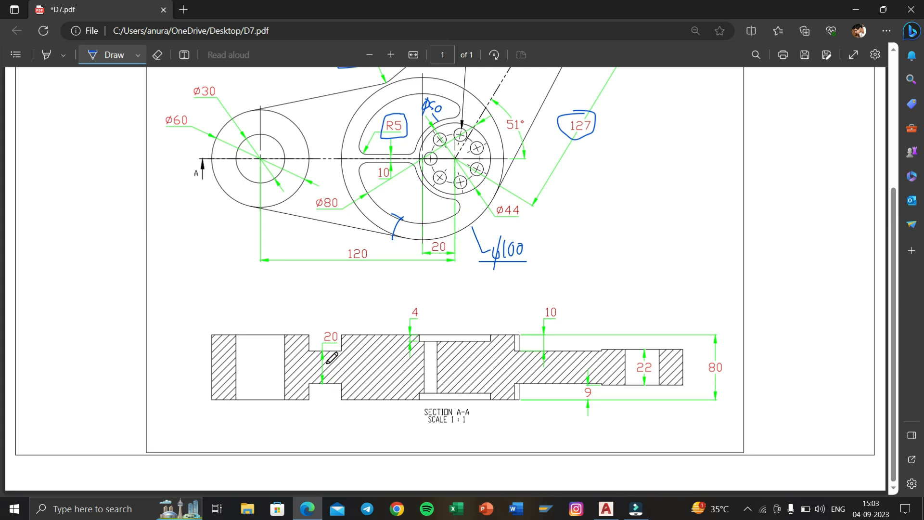
{"action": "left_click", "coordinate": [216, 509]}
{"action": "left_click", "coordinate": [380, 159]}
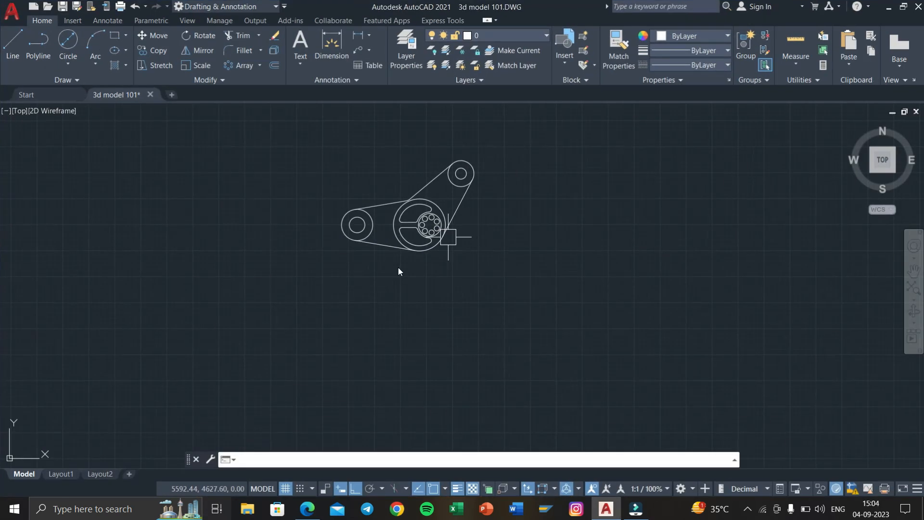
Step: Draw vertical construction lines through the left and right quadrants of the diameter 60 circle
{"action": "type", "text": "xl"}
{"action": "key", "text": "Return"}
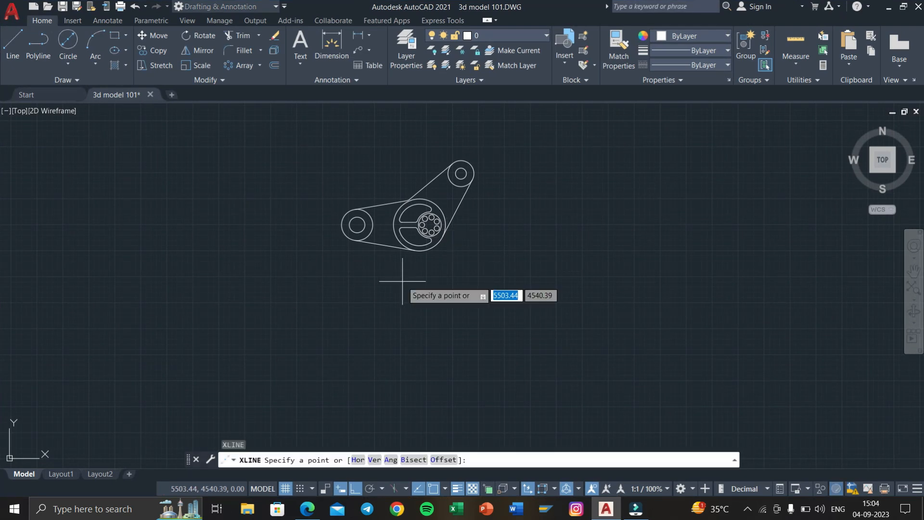
{"action": "type", "text": "v"}
{"action": "key", "text": "Return"}
{"action": "scroll", "coordinate": [349, 265], "scroll_direction": "up", "scroll_amount": 4}
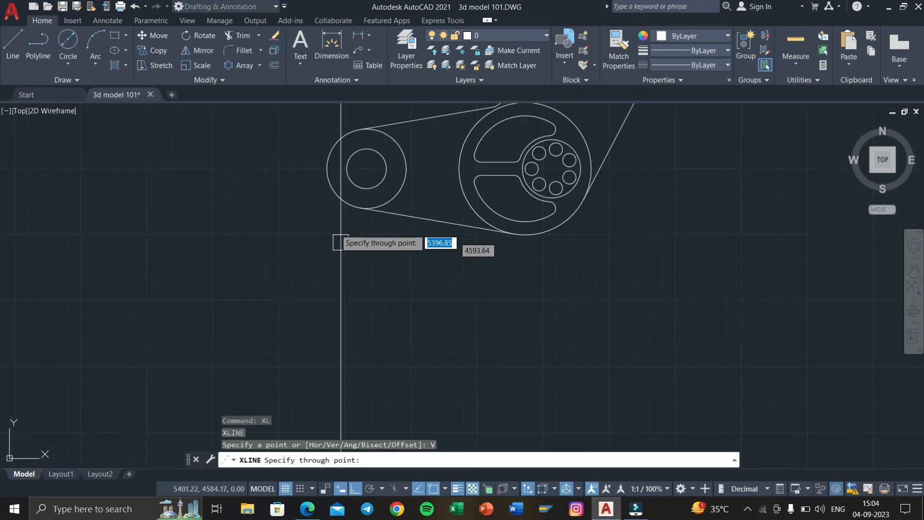
{"action": "middle_click_drag", "start_coordinate": [321, 176], "coordinate": [323, 271]}
{"action": "left_click", "coordinate": [323, 271]}
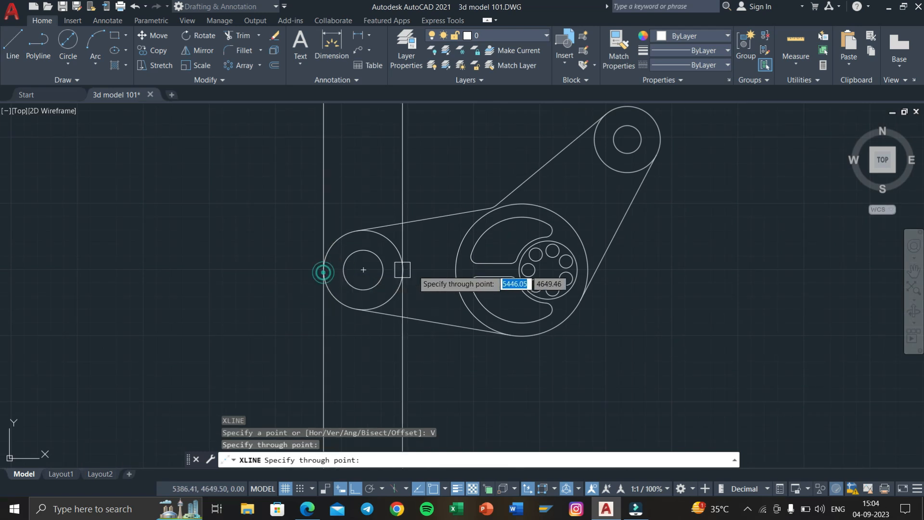
{"action": "left_click", "coordinate": [403, 270]}
Step: Add vertical construction lines through the left and right quadrants of the diameter 100 circle and finish the command
{"action": "left_click", "coordinate": [455, 269]}
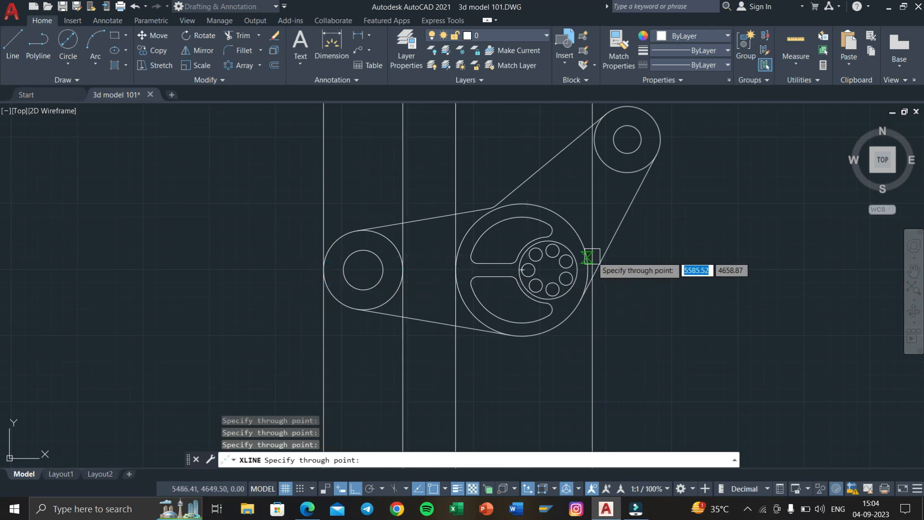
{"action": "scroll", "coordinate": [592, 257], "scroll_direction": "up", "scroll_amount": 4}
{"action": "scroll", "coordinate": [602, 333], "scroll_direction": "down", "scroll_amount": 4}
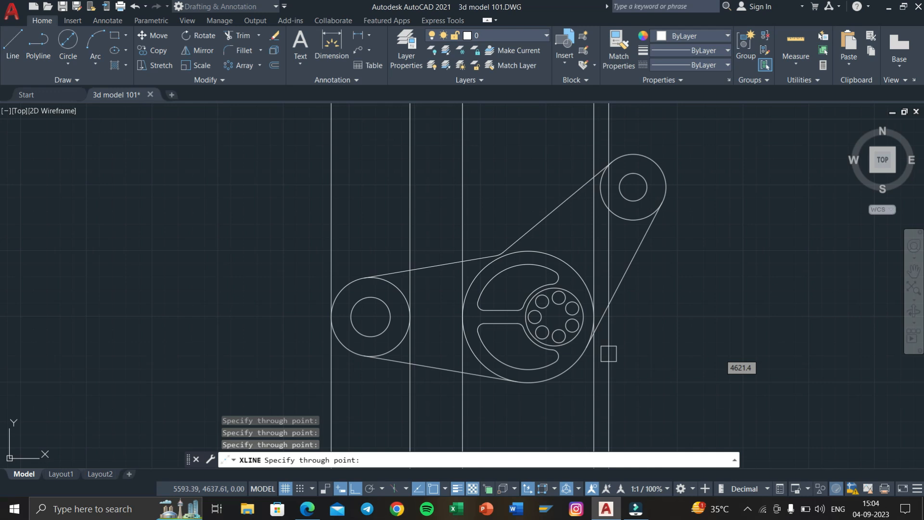
{"action": "middle_click_drag", "start_coordinate": [627, 450], "coordinate": [546, 344]}
{"action": "key", "text": "Escape"}
{"action": "key", "text": "Escape"}
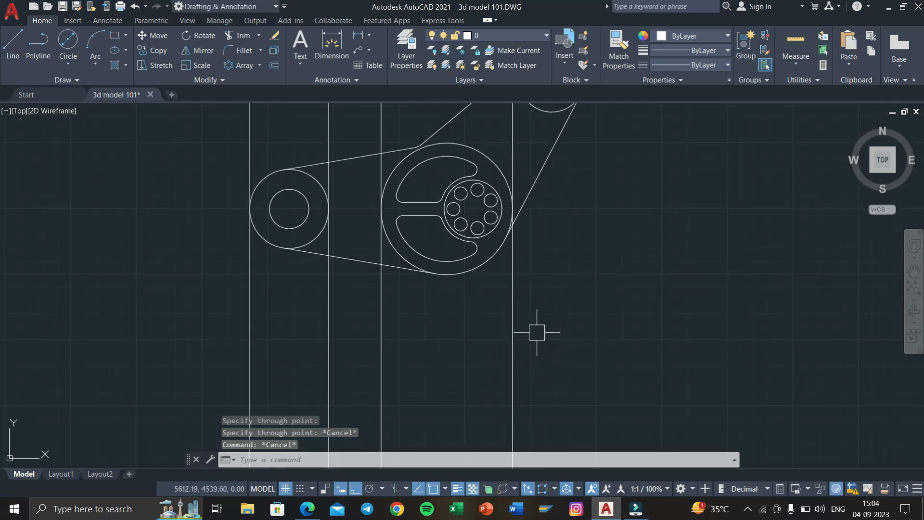
Step: Draw a horizontal line below the top view between the two construction lines of the diameter 60 circle
{"action": "key", "text": "Return"}
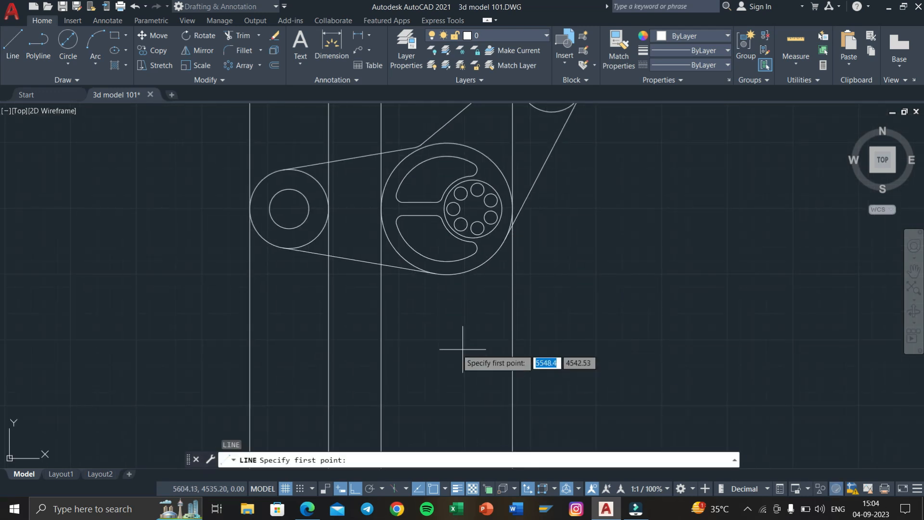
{"action": "left_click", "coordinate": [250, 350]}
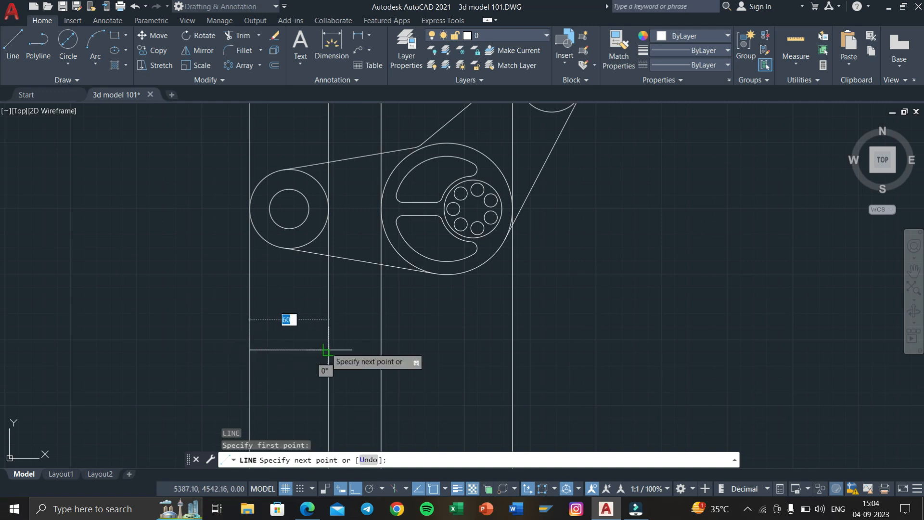
{"action": "left_click", "coordinate": [328, 349]}
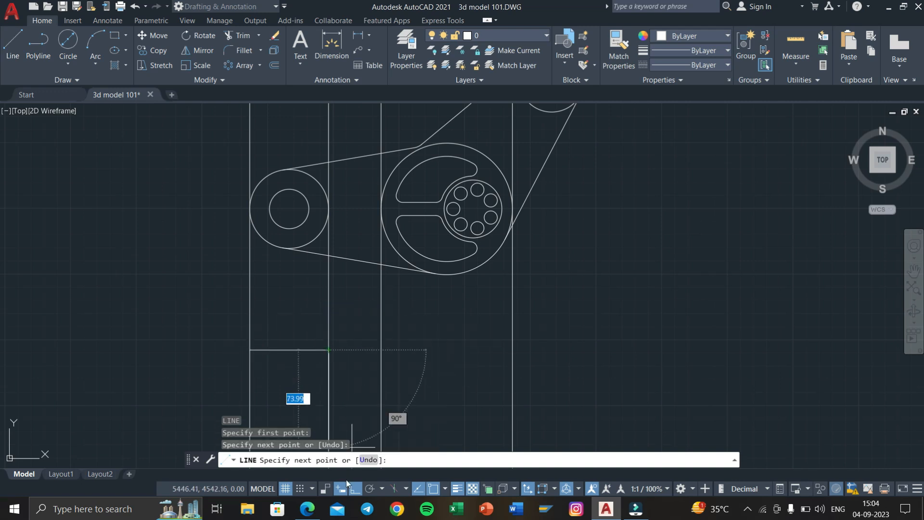
Step: Check section A-A in Edge, and continue the outline in AutoCAD 10 down, across to the third construction line, 10 up and across to the fourth
{"action": "key", "text": "super+Tab"}
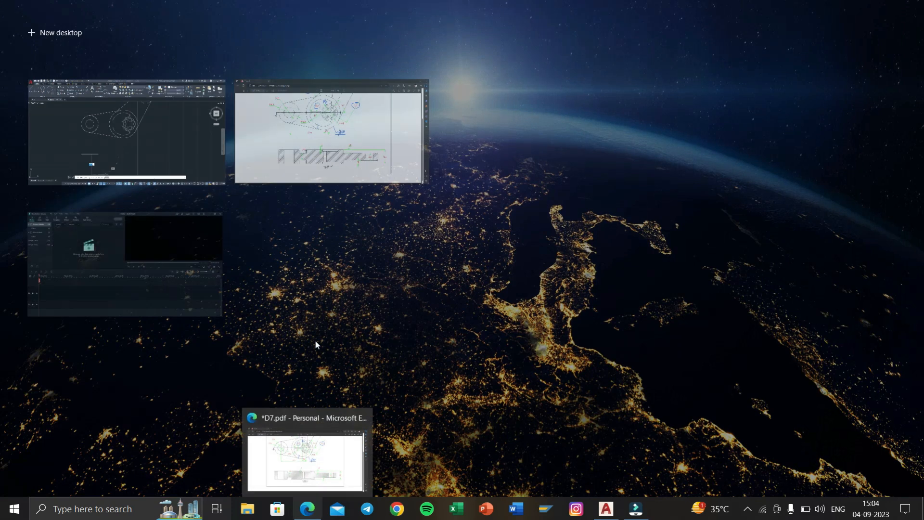
{"action": "left_click", "coordinate": [325, 133]}
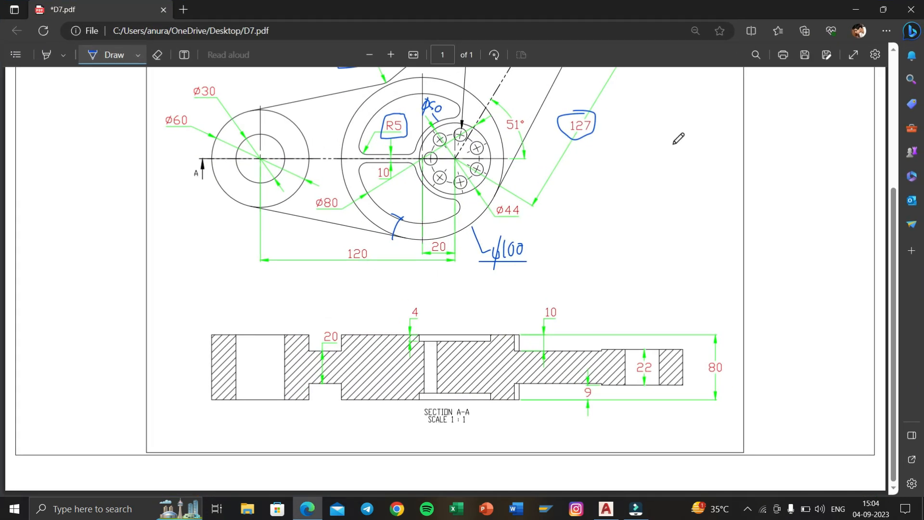
{"action": "left_click", "coordinate": [856, 7]}
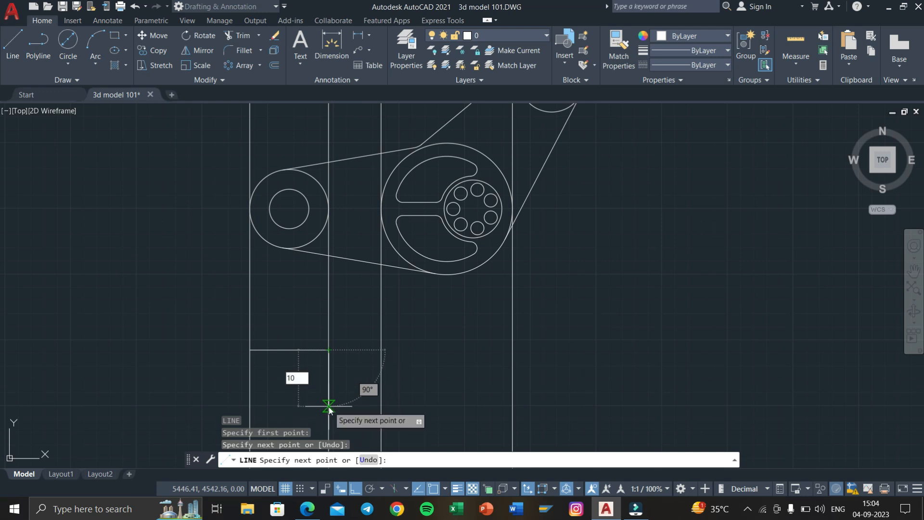
{"action": "key", "text": "Return"}
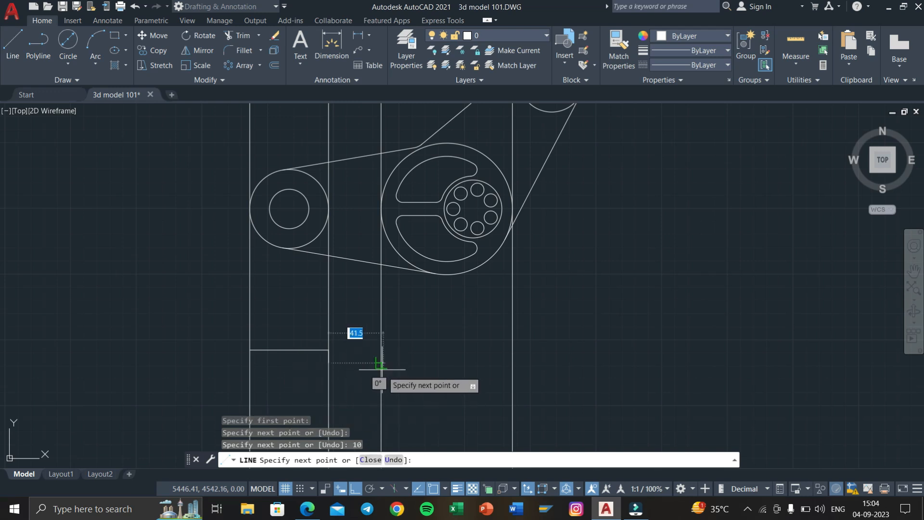
{"action": "type", "text": "1"}
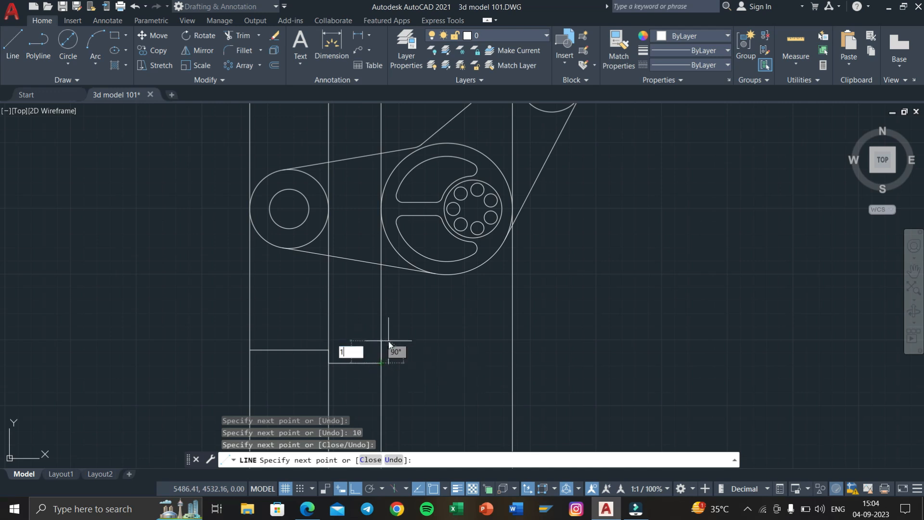
{"action": "type", "text": "0"}
{"action": "key", "text": "Return"}
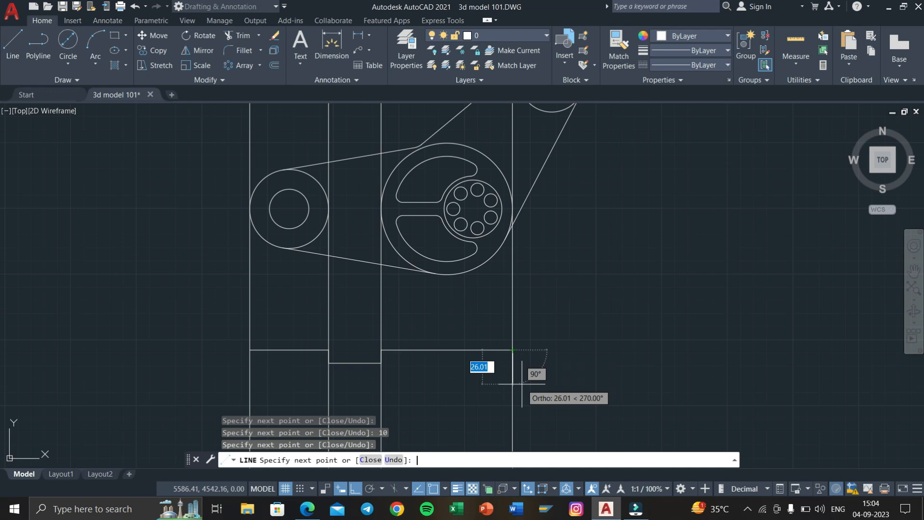
Step: Check the section height in D7.pdf in Edge, and draw the section's 40-long right edge downward in AutoCAD
{"action": "key", "text": "super+Tab"}
{"action": "left_click", "coordinate": [292, 128]}
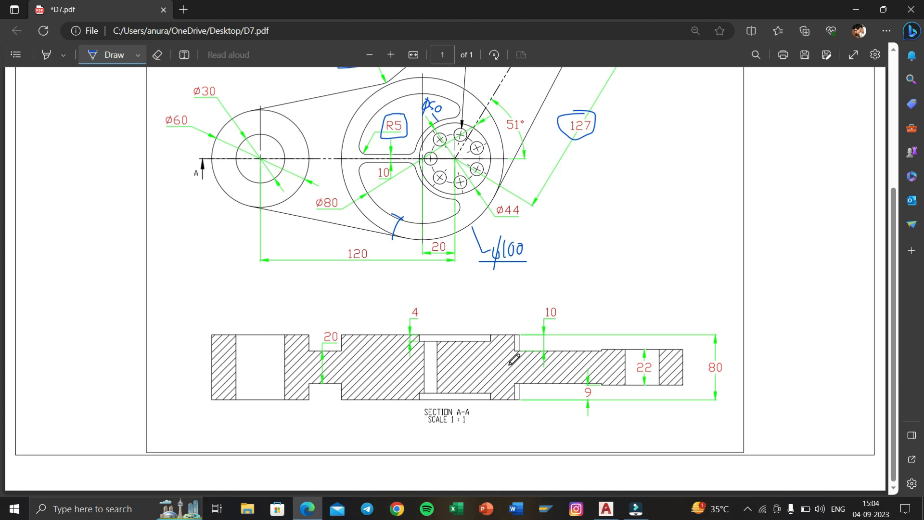
{"action": "key", "text": "super+Tab"}
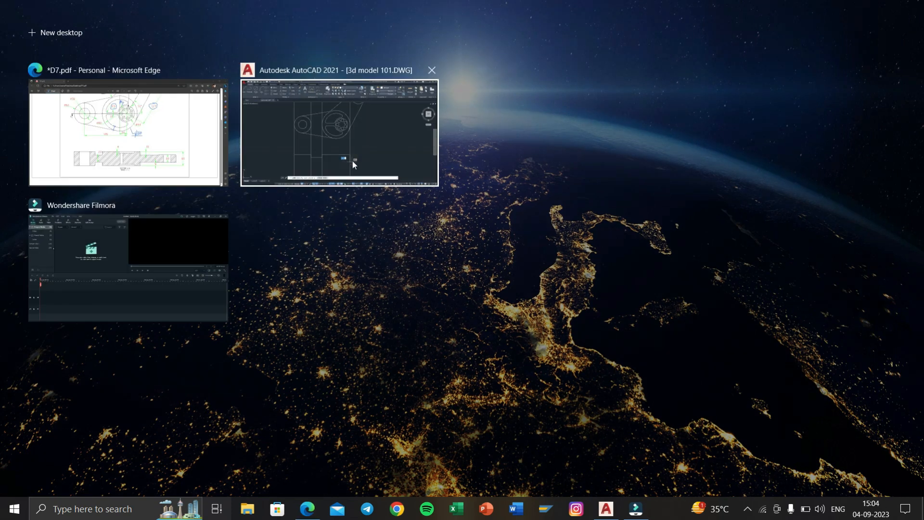
{"action": "left_click", "coordinate": [352, 161]}
{"action": "scroll", "coordinate": [522, 384], "scroll_direction": "down", "scroll_amount": 2}
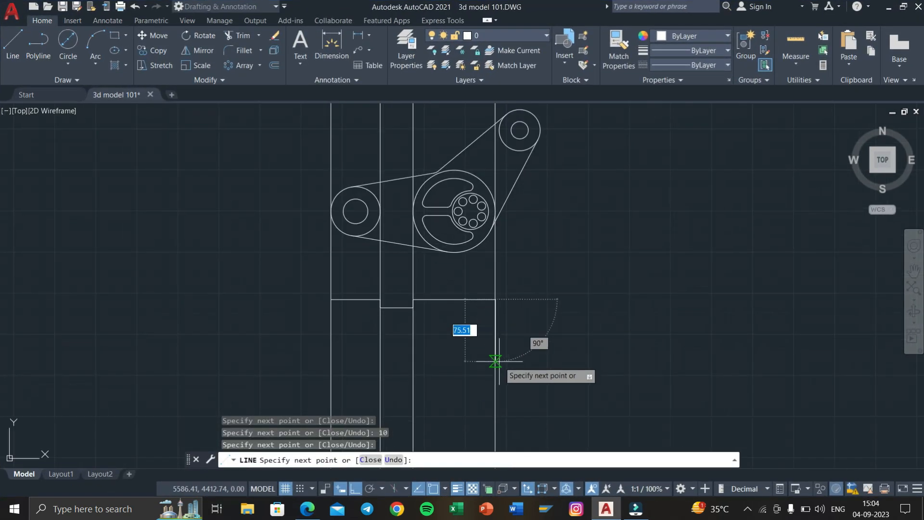
{"action": "type", "text": "40"}
{"action": "key", "text": "Return"}
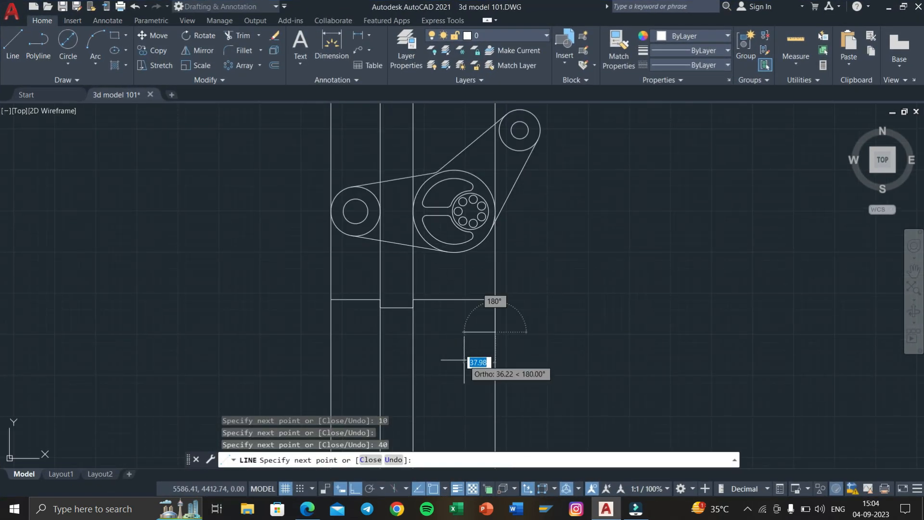
Step: Draw the bottom edge to the third construction line, with a notch 10 up, across to the second line and 10 down
{"action": "scroll", "coordinate": [423, 326], "scroll_direction": "up", "scroll_amount": 4}
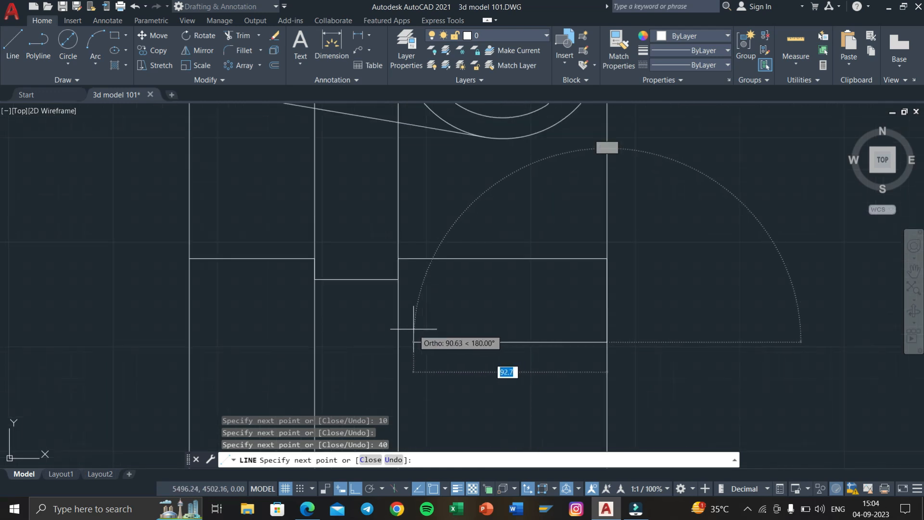
{"action": "left_click", "coordinate": [397, 343]}
{"action": "type", "text": "1"}
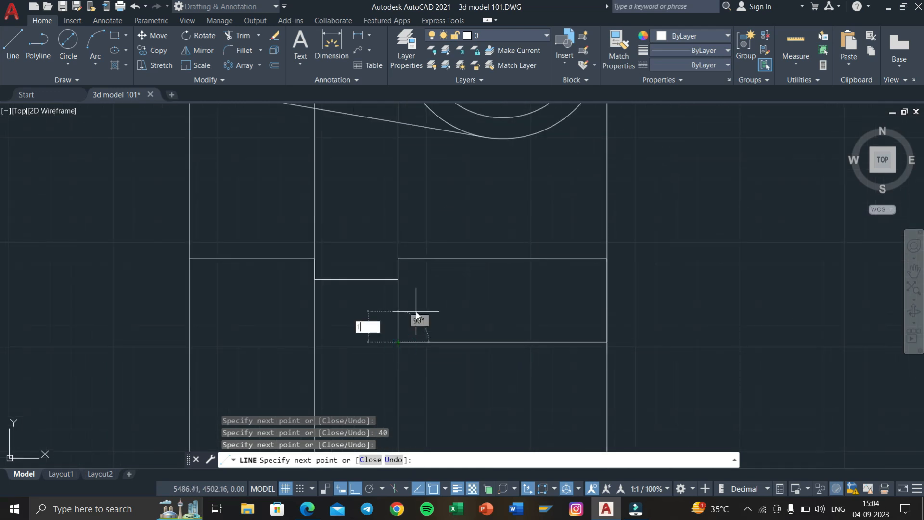
{"action": "type", "text": "0"}
{"action": "key", "text": "Return"}
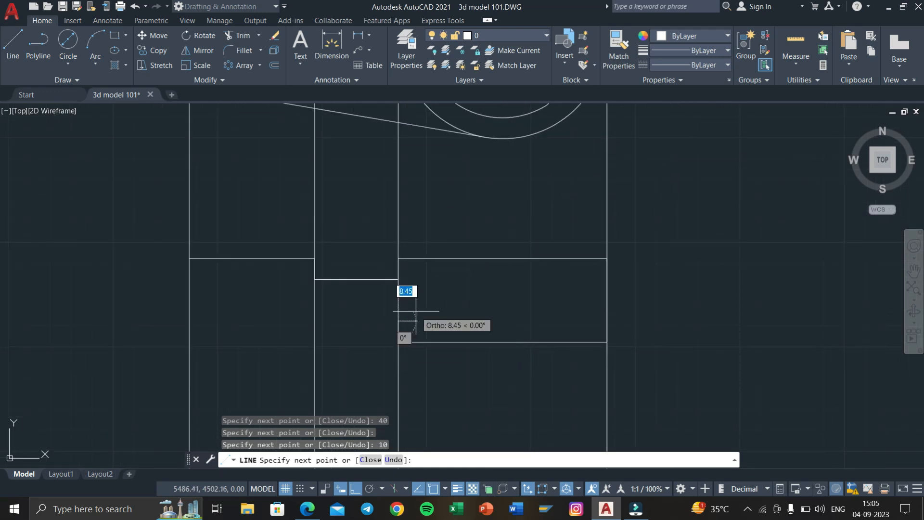
{"action": "left_click", "coordinate": [315, 321]}
{"action": "key", "text": "Return"}
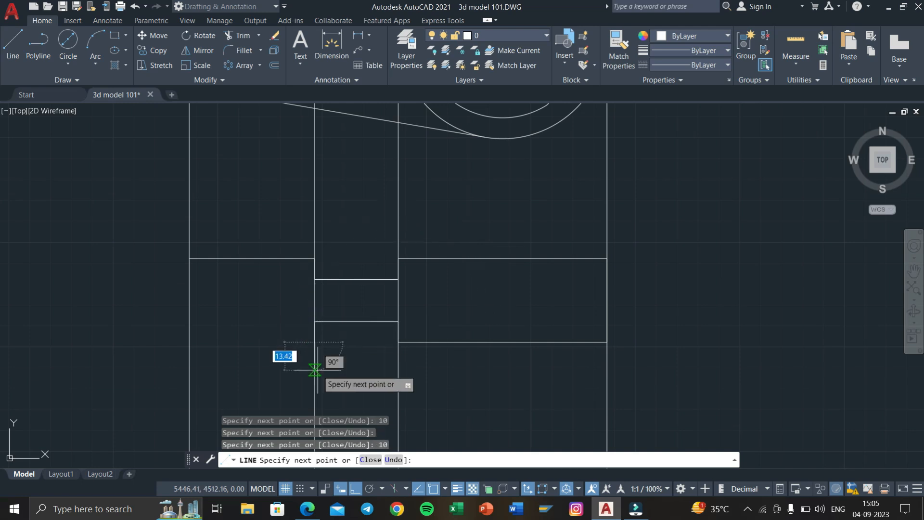
Step: Close the section outline with the remaining bottom edge and the left edge up to the starting corner
{"action": "left_click", "coordinate": [190, 345]}
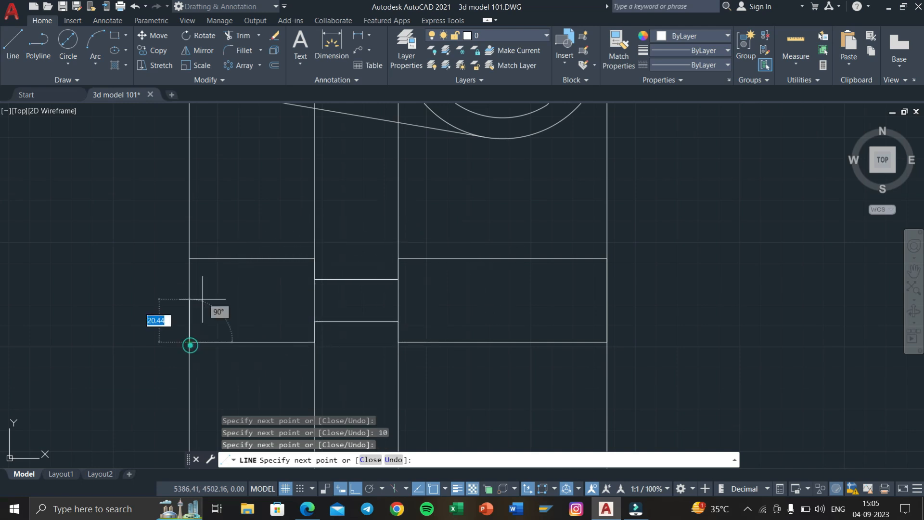
{"action": "left_click", "coordinate": [189, 259]}
{"action": "key", "text": "Escape"}
Step: Delete the four vertical construction lines crossing the section outline
{"action": "left_click", "coordinate": [657, 217]}
{"action": "left_click", "coordinate": [49, 231]}
{"action": "key", "text": "Delete"}
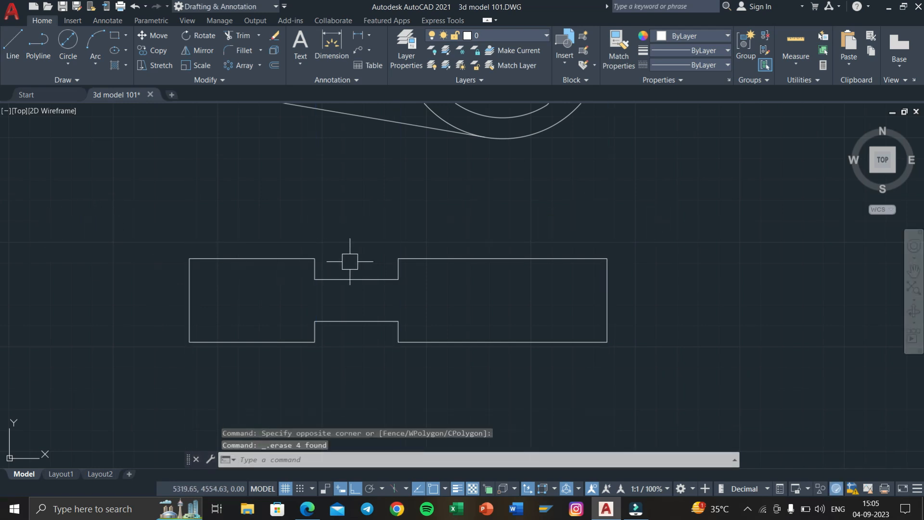
{"action": "middle_click_drag", "start_coordinate": [448, 279], "coordinate": [435, 290]}
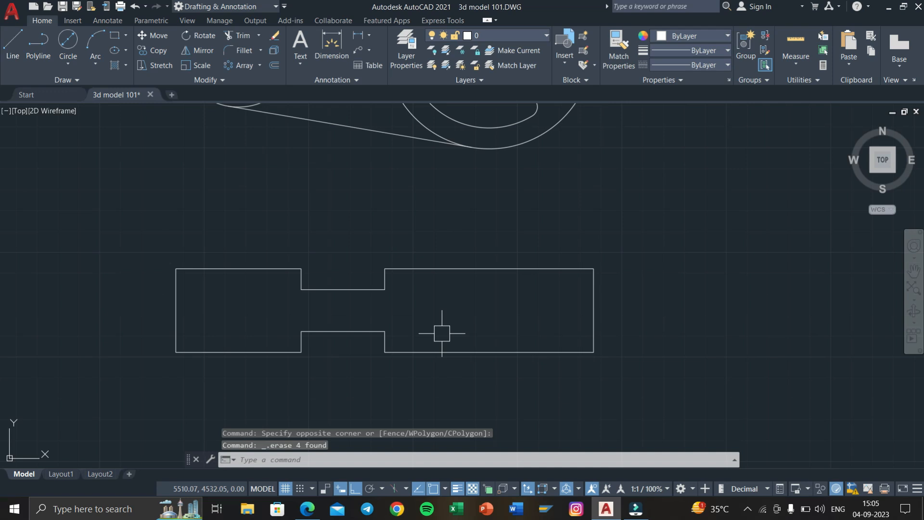
{"action": "key", "text": "Return"}
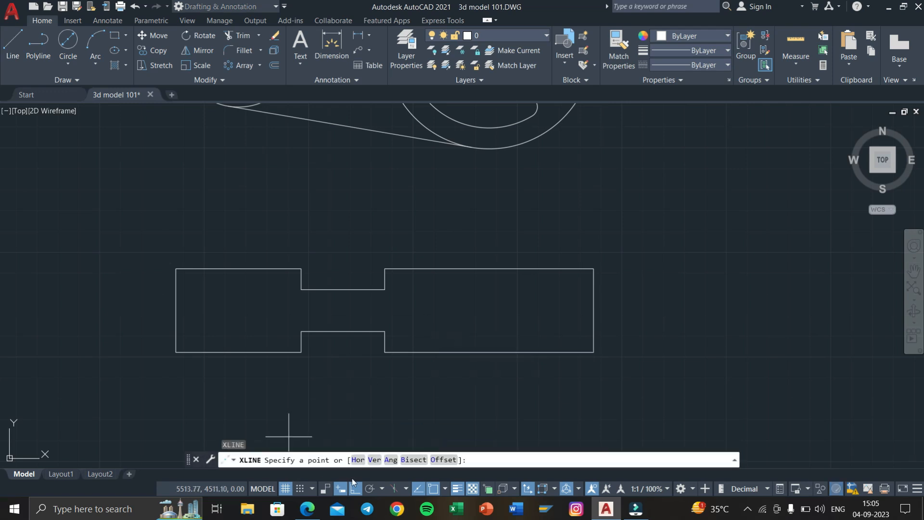
{"action": "left_click", "coordinate": [357, 459]}
{"action": "mouse_move", "coordinate": [333, 360]}
{"action": "middle_mouse_down"}
{"action": "mouse_move", "coordinate": [363, 435]}
{"action": "mouse_move", "coordinate": [364, 361]}
{"action": "middle_mouse_up"}
{"action": "key", "text": "Escape"}
{"action": "key", "text": "Escape"}
Step: Place vertical construction lines through the left and right quadrants of the Ø30 bore in the top view's left boss
{"action": "type", "text": "xl"}
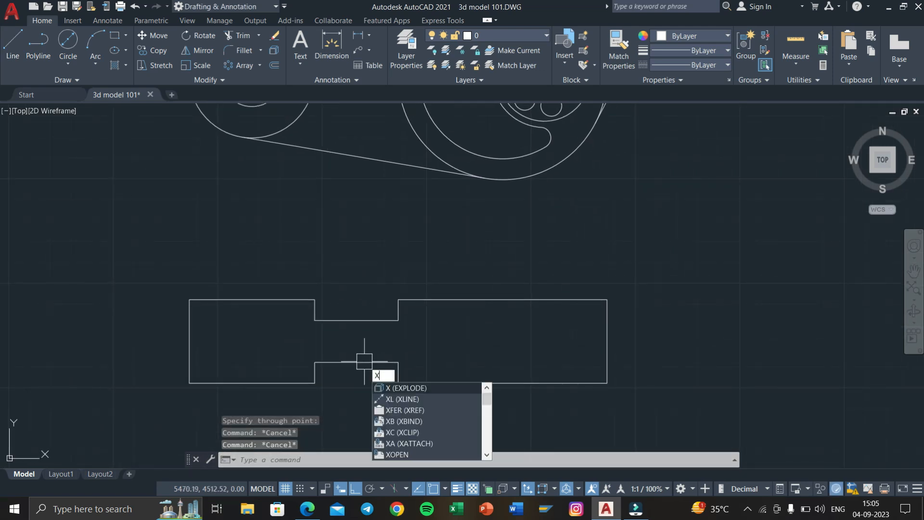
{"action": "key", "text": "Return"}
{"action": "left_click", "coordinate": [375, 462]}
{"action": "middle_click_drag", "start_coordinate": [344, 299], "coordinate": [364, 433]}
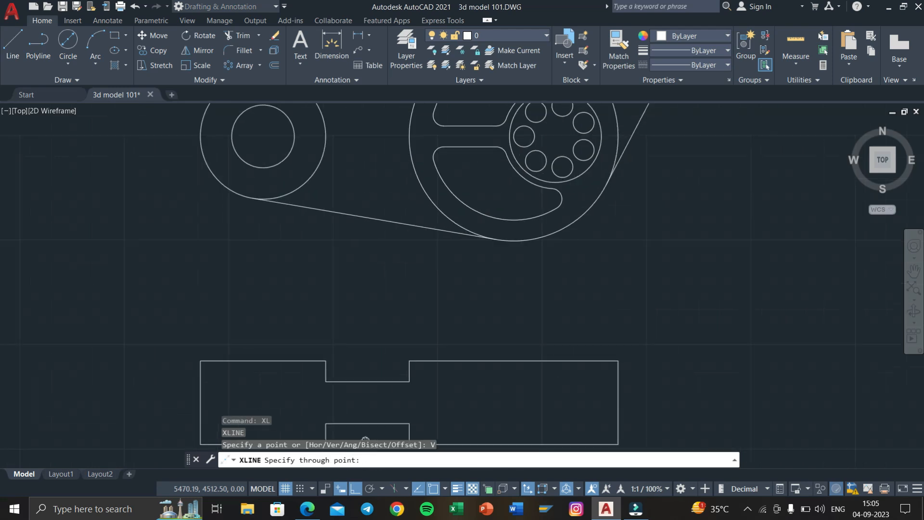
{"action": "middle_click_drag", "start_coordinate": [320, 335], "coordinate": [318, 400]}
{"action": "left_click", "coordinate": [245, 277]}
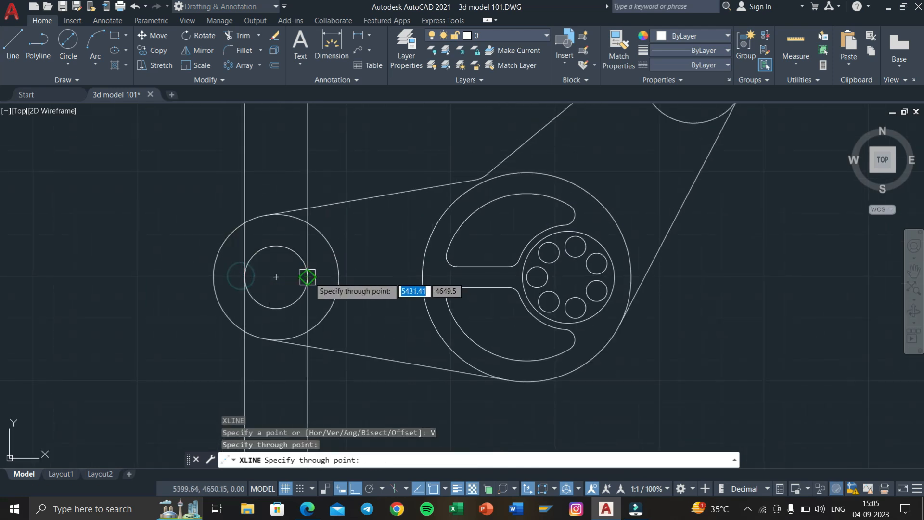
{"action": "left_click", "coordinate": [307, 277]}
Step: Check section A-A in D7.pdf in Edge, and in AutoCAD place vertical construction lines through the Ø44 circle's left and right quadrants
{"action": "scroll", "coordinate": [341, 355], "scroll_direction": "down", "scroll_amount": 2}
{"action": "middle_click_drag", "start_coordinate": [404, 446], "coordinate": [278, 286]}
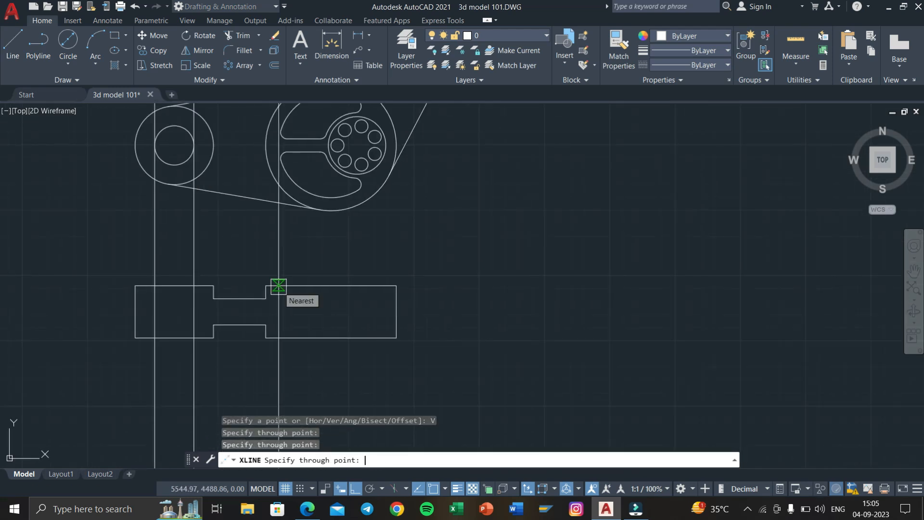
{"action": "key", "text": "super+Tab"}
{"action": "left_click", "coordinate": [393, 165]}
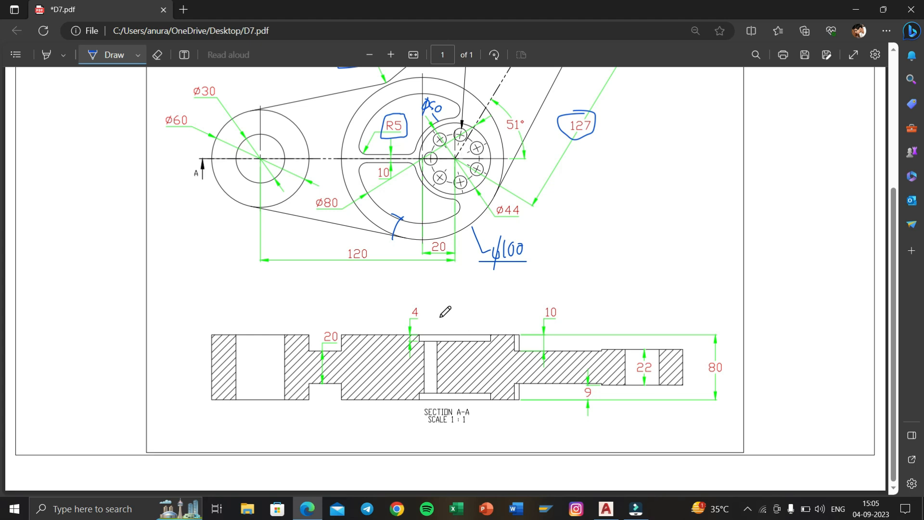
{"action": "key", "text": "super+Tab"}
{"action": "left_click", "coordinate": [374, 168]}
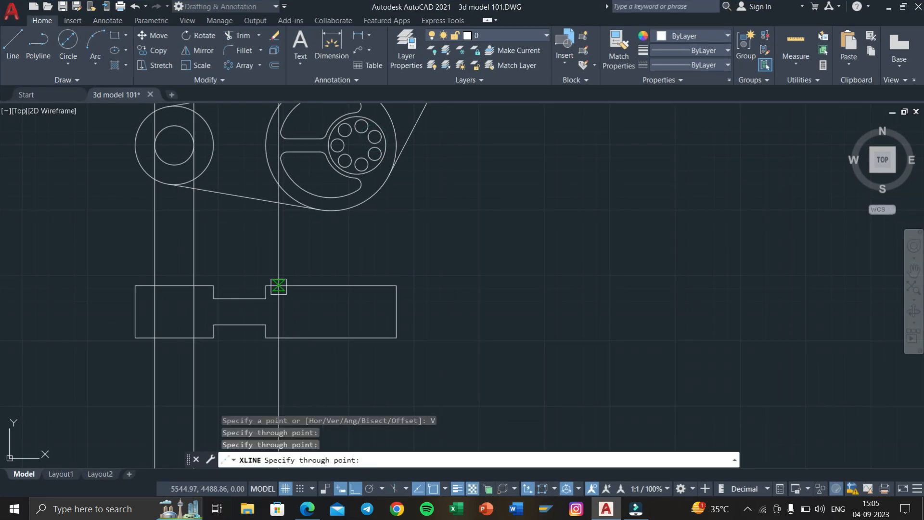
{"action": "scroll", "coordinate": [315, 156], "scroll_direction": "up", "scroll_amount": 8}
{"action": "left_click", "coordinate": [319, 149]}
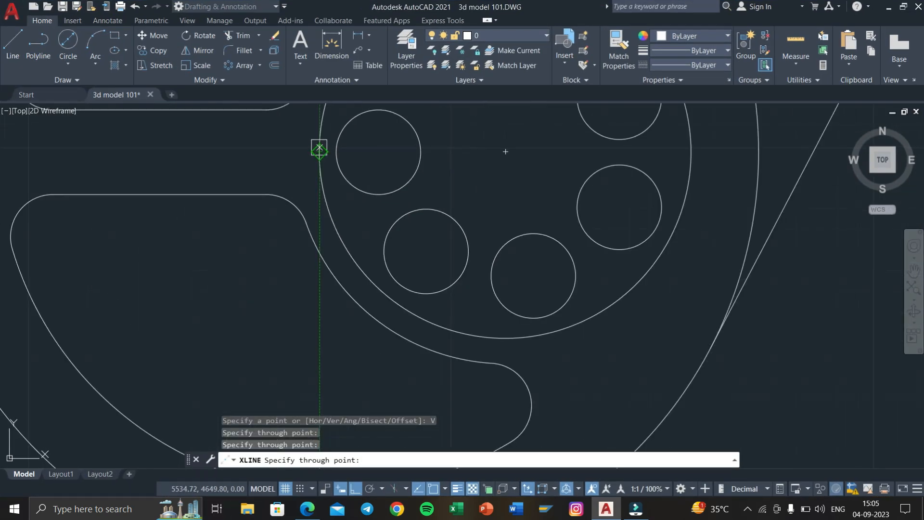
{"action": "left_click", "coordinate": [691, 152]}
{"action": "scroll", "coordinate": [693, 202], "scroll_direction": "down", "scroll_amount": 4}
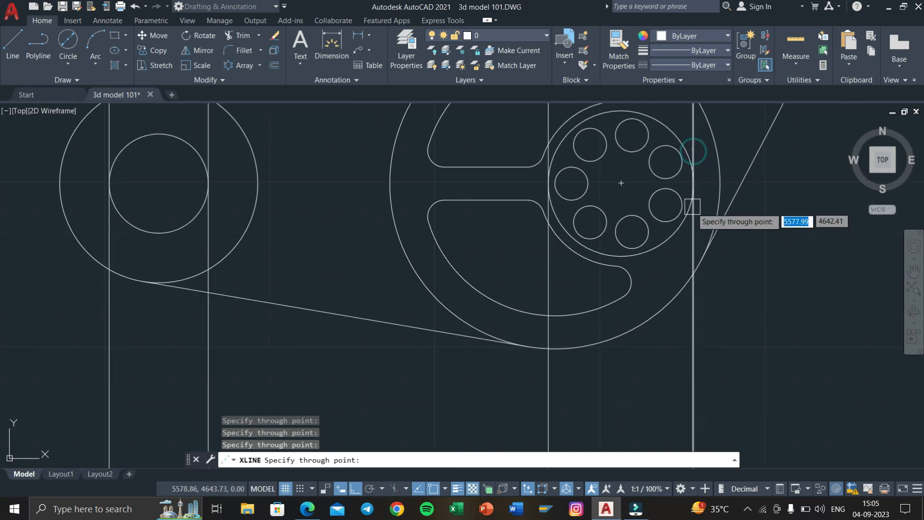
Step: Place vertical construction lines through both side quadrants of the leftmost Ø10 hole inside the Ø44 circle
{"action": "middle_click_drag", "start_coordinate": [693, 206], "coordinate": [593, 208]}
{"action": "left_click", "coordinate": [455, 184]}
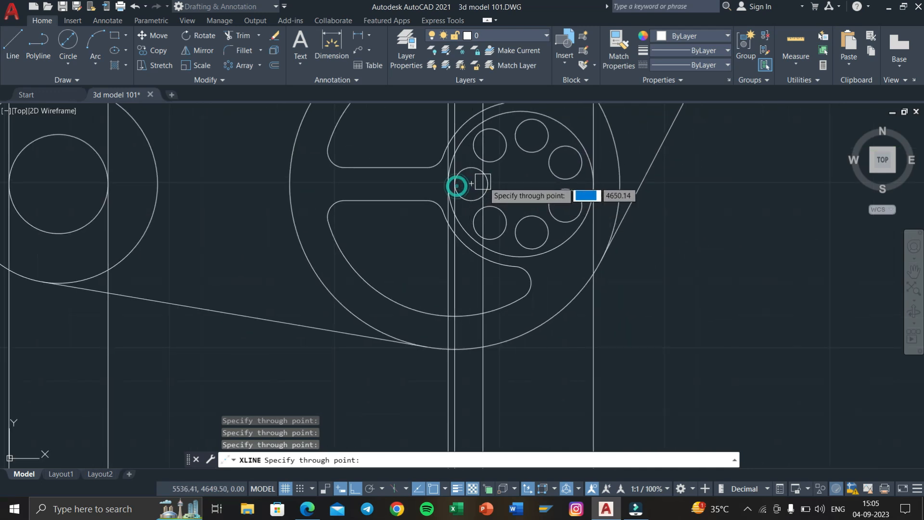
{"action": "left_click", "coordinate": [487, 183]}
{"action": "scroll", "coordinate": [548, 284], "scroll_direction": "down", "scroll_amount": 4}
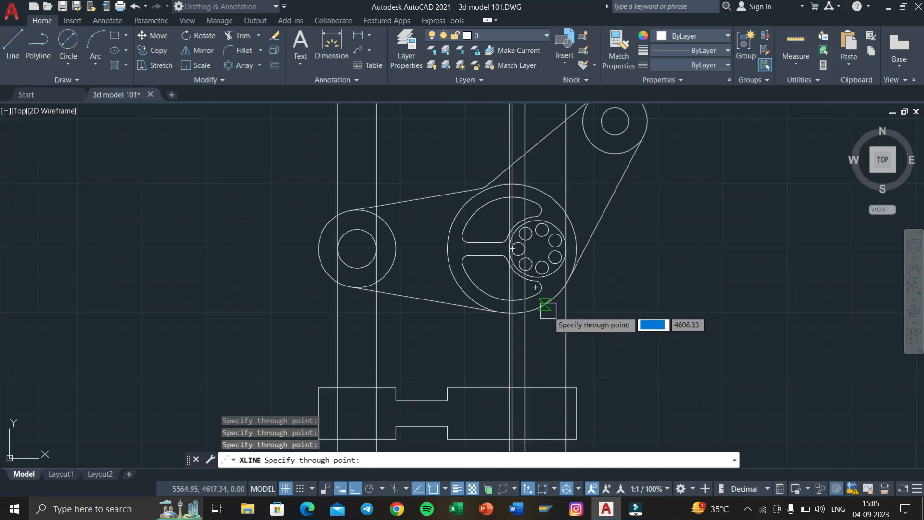
{"action": "key", "text": "Escape"}
{"action": "key", "text": "Escape"}
Step: Check the recess depth in D7.pdf in Edge, and in AutoCAD draw the recess's left side 4 down from the section's top edge
{"action": "scroll", "coordinate": [553, 371], "scroll_direction": "up", "scroll_amount": 6}
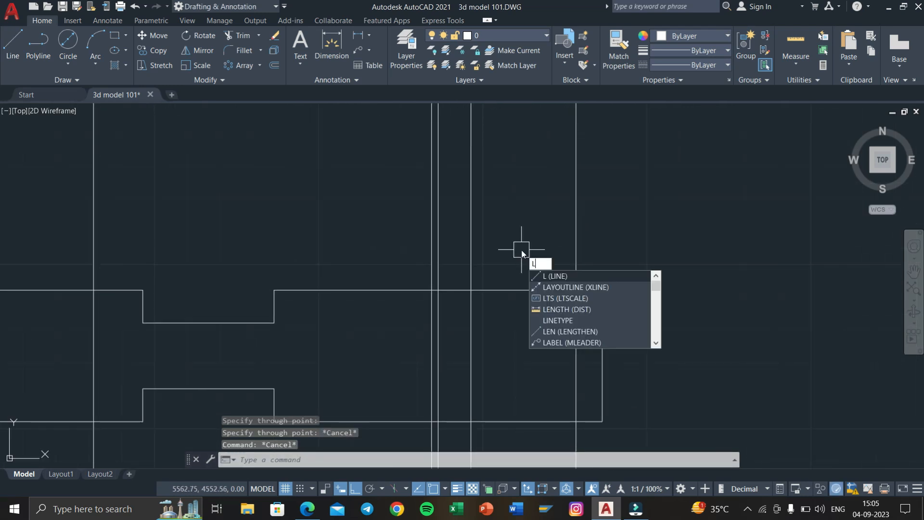
{"action": "key", "text": "Escape"}
{"action": "key", "text": "Escape"}
{"action": "type", "text": "l"}
{"action": "key", "text": "Return"}
{"action": "scroll", "coordinate": [457, 284], "scroll_direction": "up", "scroll_amount": 3}
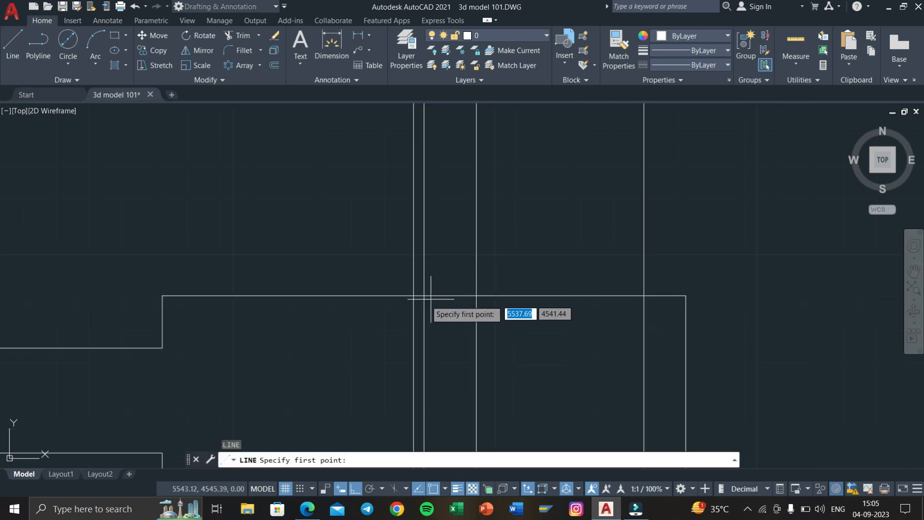
{"action": "left_click", "coordinate": [410, 295]}
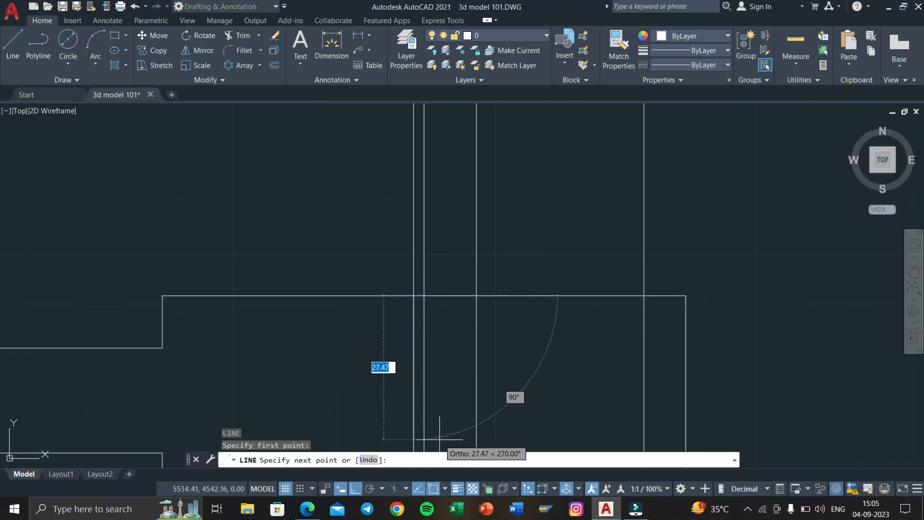
{"action": "key", "text": "super+Tab"}
{"action": "left_click", "coordinate": [354, 169]}
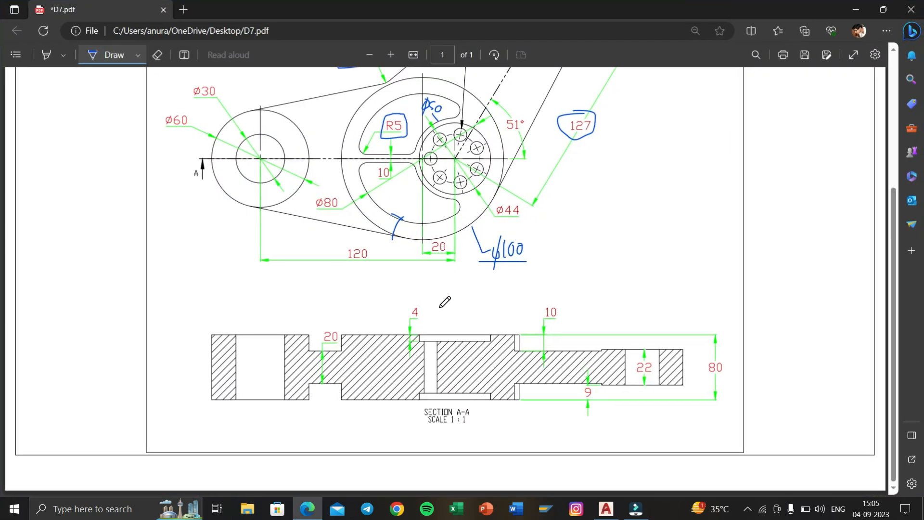
{"action": "key", "text": "super+Tab"}
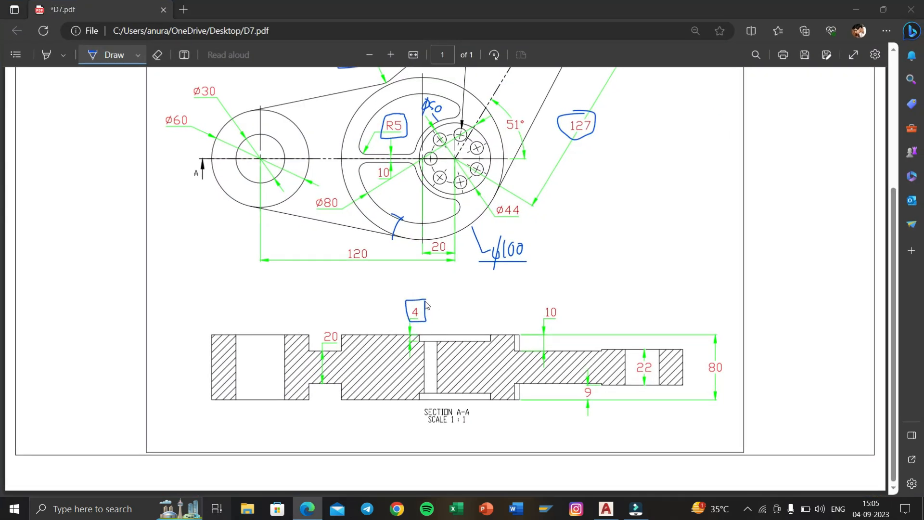
{"action": "left_click", "coordinate": [362, 162]}
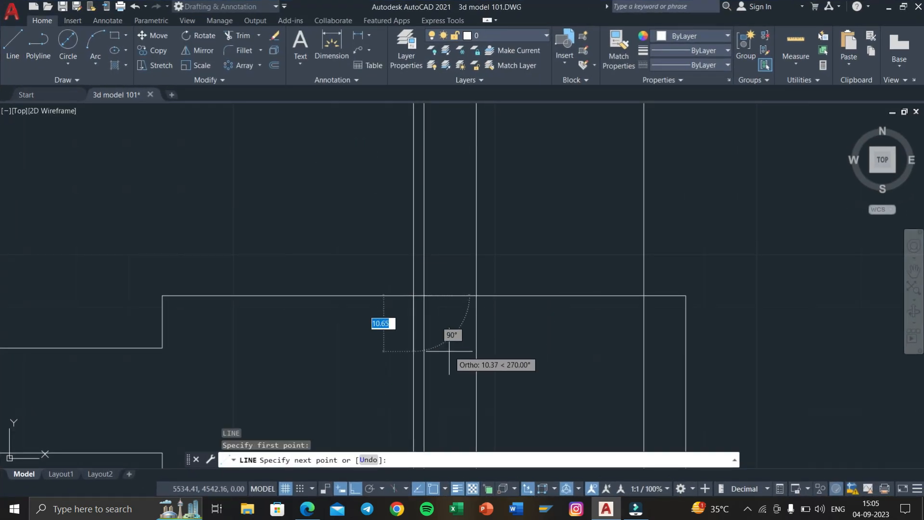
{"action": "type", "text": "4"}
{"action": "key", "text": "Return"}
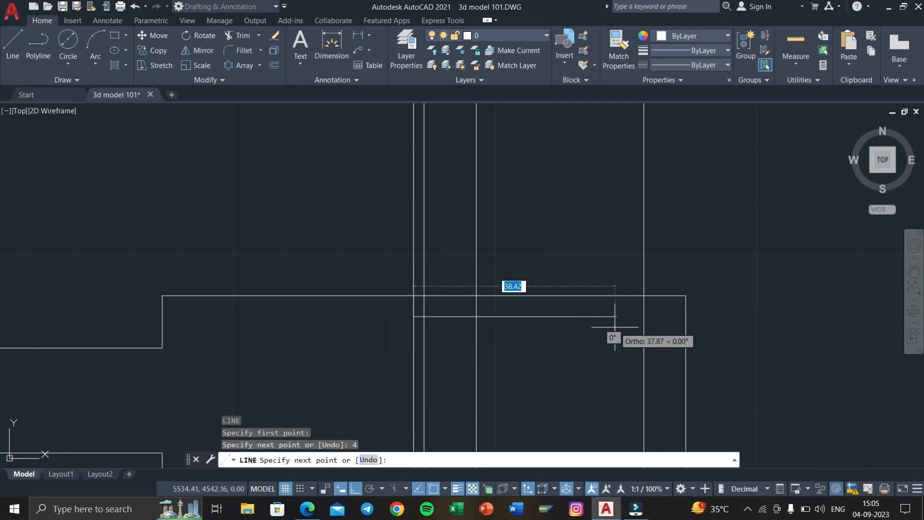
Step: Draw the recess floor across to the Ø44 circle's right construction line and its right side up to the section's top edge
{"action": "left_click", "coordinate": [651, 316]}
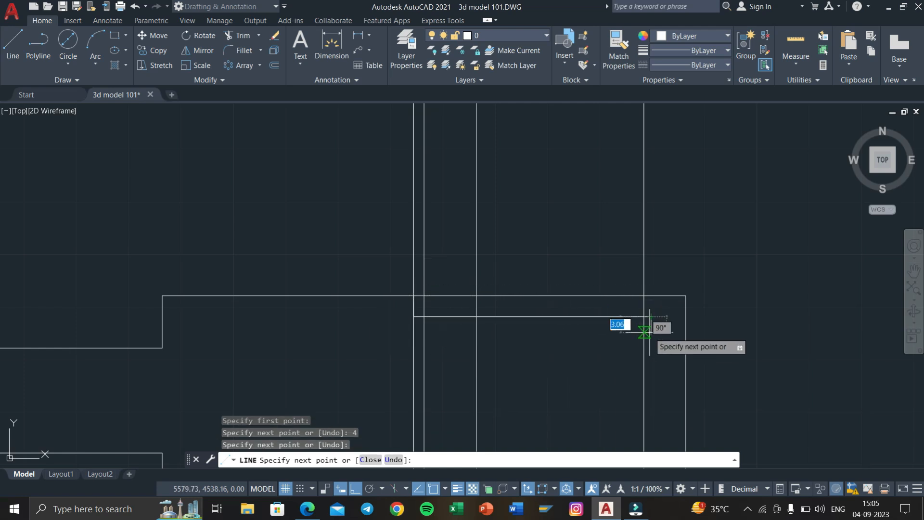
{"action": "key", "text": "ctrl+z"}
{"action": "left_click", "coordinate": [644, 316]}
{"action": "left_click", "coordinate": [644, 294]}
{"action": "right_click", "coordinate": [643, 292]}
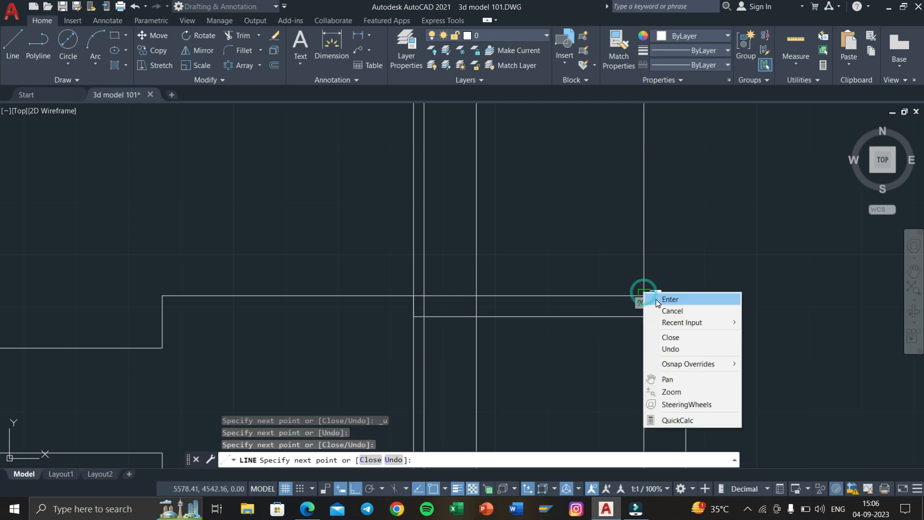
{"action": "left_click", "coordinate": [670, 299]}
{"action": "scroll", "coordinate": [600, 357], "scroll_direction": "down", "scroll_amount": 2}
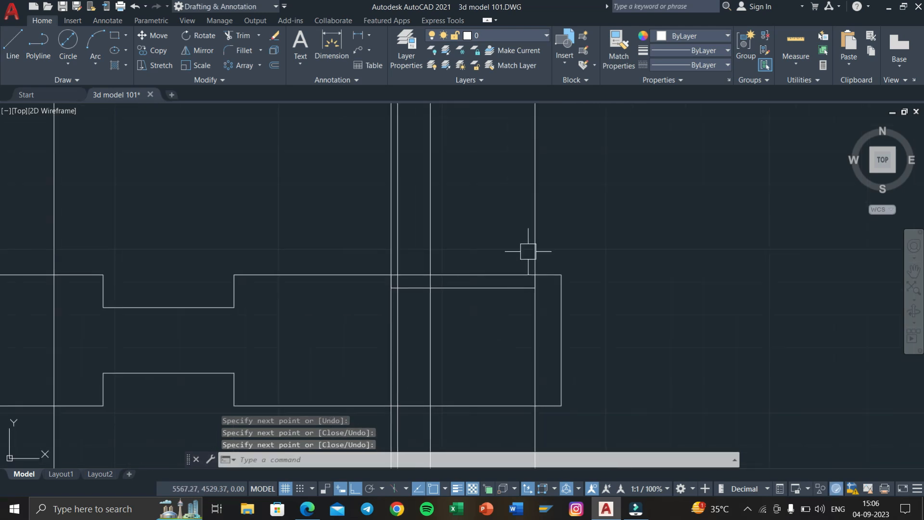
Step: Delete the two construction lines through the sides of the Ø44 recess
{"action": "left_click", "coordinate": [584, 228]}
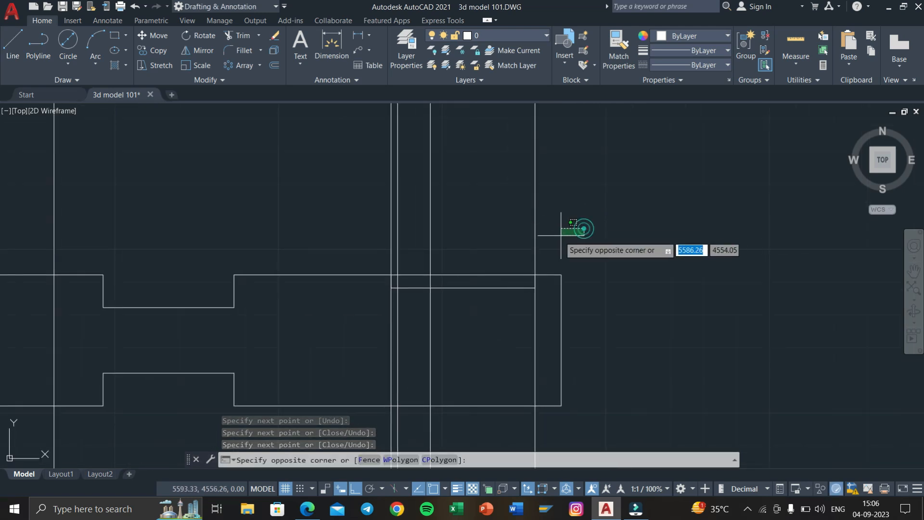
{"action": "scroll", "coordinate": [390, 252], "scroll_direction": "up", "scroll_amount": 4}
{"action": "left_click", "coordinate": [390, 253]}
{"action": "key", "text": "Delete"}
Step: Mirror the three recess lines about the section's horizontal mid-line, keeping the source objects
{"action": "scroll", "coordinate": [408, 272], "scroll_direction": "down", "scroll_amount": 3}
{"action": "scroll", "coordinate": [507, 270], "scroll_direction": "up", "scroll_amount": 2}
{"action": "scroll", "coordinate": [507, 269], "scroll_direction": "up", "scroll_amount": 2}
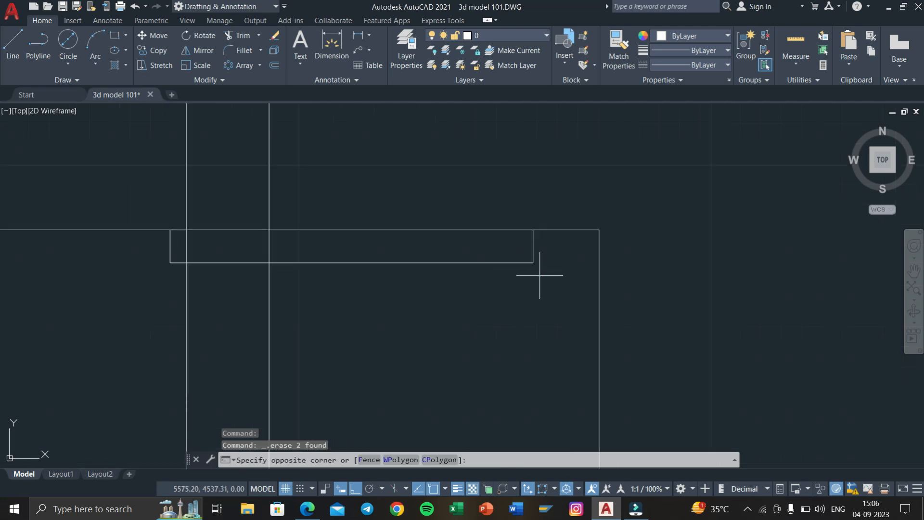
{"action": "left_click", "coordinate": [468, 250]}
{"action": "left_click", "coordinate": [172, 251]}
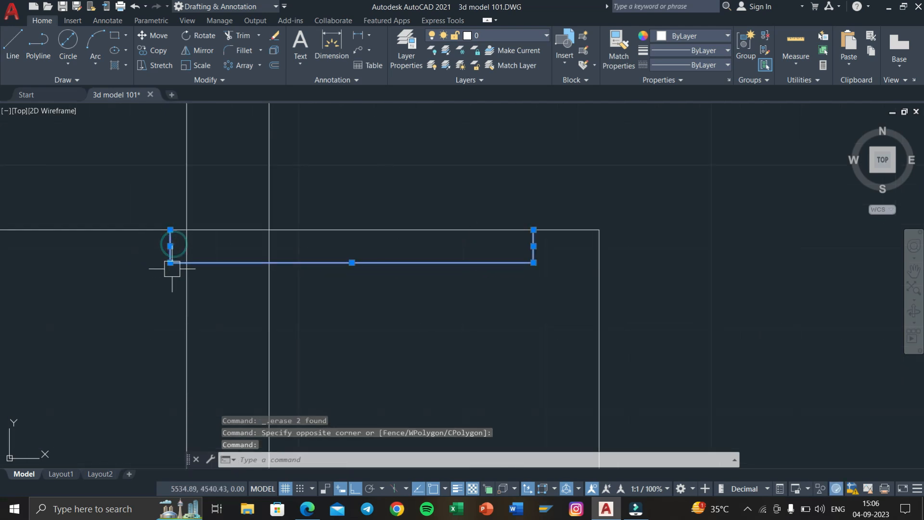
{"action": "type", "text": "MI"}
{"action": "key", "text": "Return"}
{"action": "scroll", "coordinate": [570, 291], "scroll_direction": "down", "scroll_amount": 2}
{"action": "left_click", "coordinate": [578, 315]}
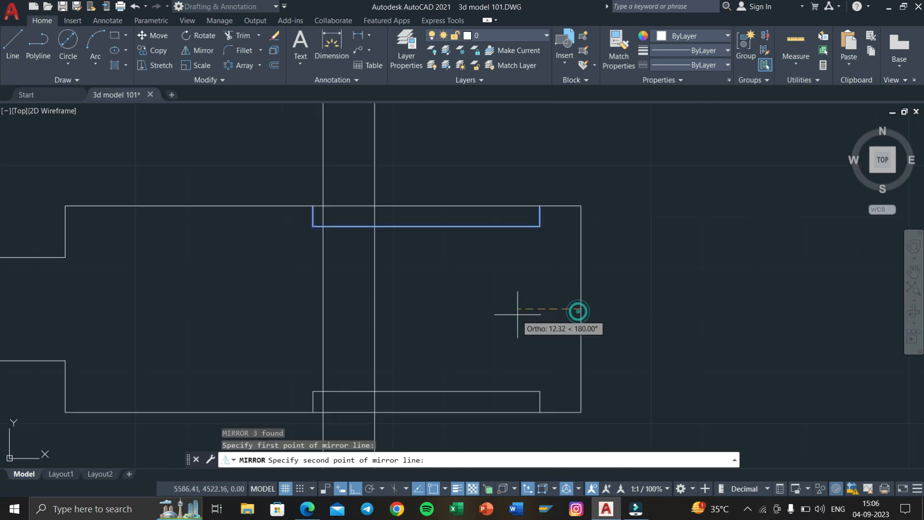
{"action": "left_click", "coordinate": [516, 314]}
{"action": "type", "text": "N"}
{"action": "key", "text": "Return"}
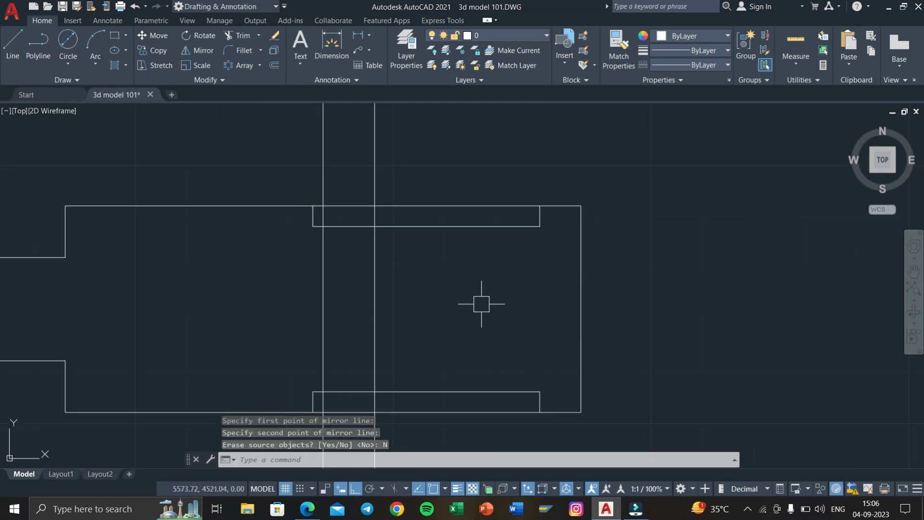
Step: Trim the Ø10 hole's two construction lines inside the upper and lower recesses of the section
{"action": "type", "text": "TR"}
{"action": "key", "text": "Return"}
{"action": "scroll", "coordinate": [366, 213], "scroll_direction": "up", "scroll_amount": 2}
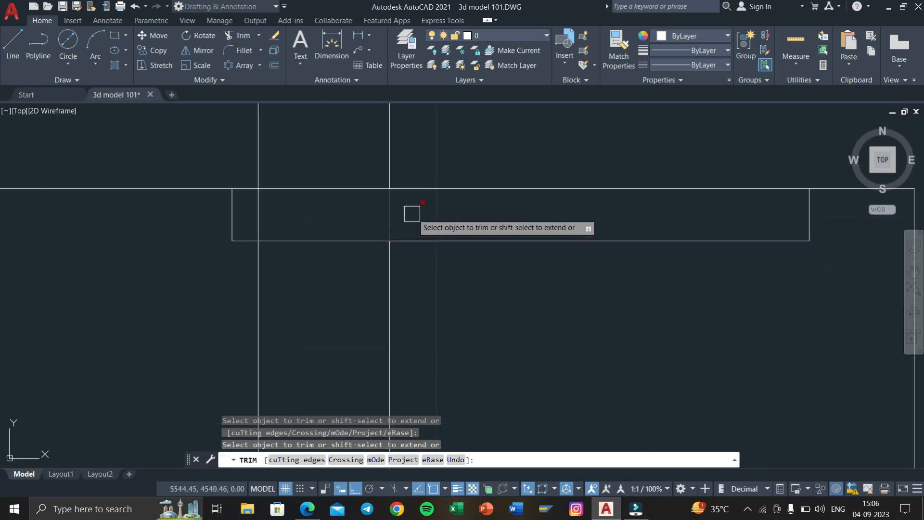
{"action": "left_click", "coordinate": [412, 213]}
{"action": "left_click", "coordinate": [249, 216]}
{"action": "scroll", "coordinate": [290, 225], "scroll_direction": "down", "scroll_amount": 1}
{"action": "scroll", "coordinate": [462, 279], "scroll_direction": "down", "scroll_amount": 1}
{"action": "middle_click_drag", "start_coordinate": [460, 340], "coordinate": [466, 262]}
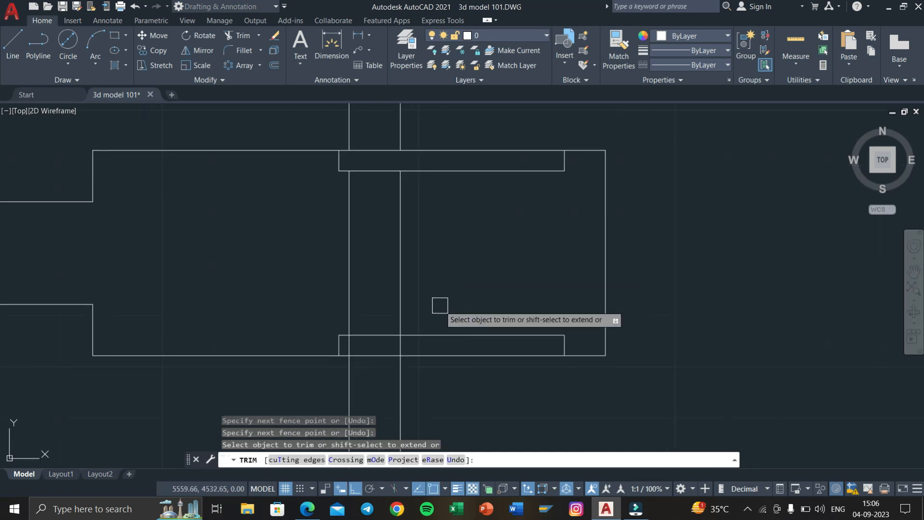
{"action": "scroll", "coordinate": [404, 320], "scroll_direction": "up", "scroll_amount": 2}
{"action": "left_click", "coordinate": [426, 328]}
{"action": "left_click", "coordinate": [268, 330]}
{"action": "key", "text": "Return"}
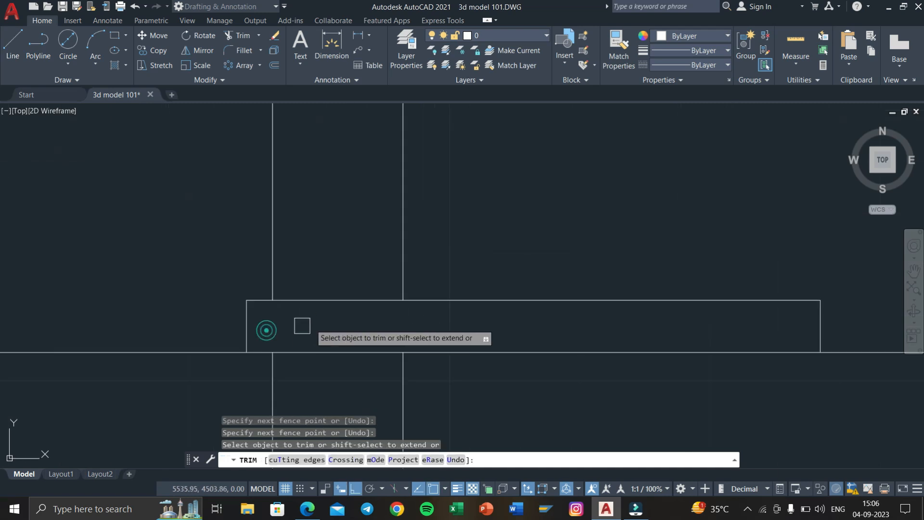
{"action": "scroll", "coordinate": [308, 324], "scroll_direction": "down", "scroll_amount": 4}
{"action": "key", "text": "Escape"}
Step: Delete the leftover pieces of the Ø10 hole's construction lines below and above the section
{"action": "left_click", "coordinate": [426, 377]}
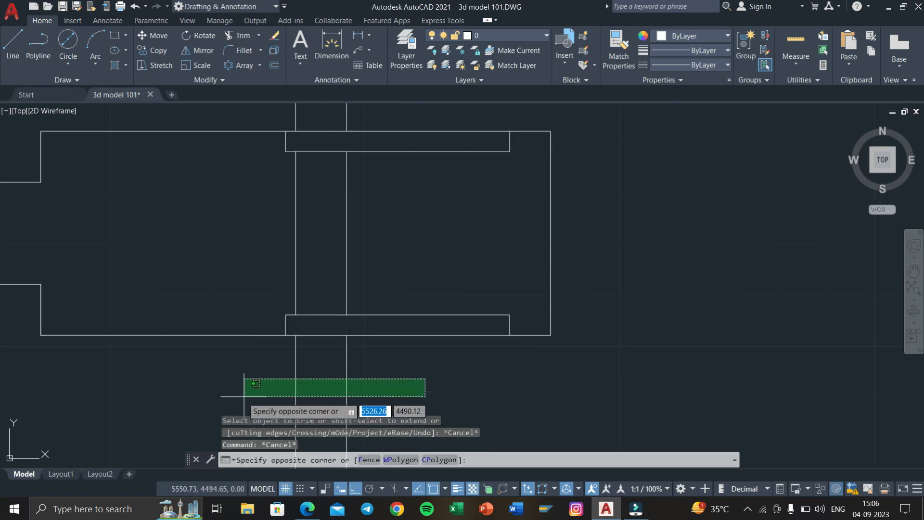
{"action": "left_click", "coordinate": [244, 399]}
{"action": "key", "text": "Delete"}
{"action": "scroll", "coordinate": [316, 371], "scroll_direction": "down", "scroll_amount": 3}
{"action": "scroll", "coordinate": [356, 337], "scroll_direction": "down", "scroll_amount": 2}
{"action": "middle_click_drag", "start_coordinate": [356, 337], "coordinate": [364, 401]}
{"action": "scroll", "coordinate": [367, 319], "scroll_direction": "up", "scroll_amount": 4}
{"action": "left_click", "coordinate": [467, 327]}
{"action": "left_click", "coordinate": [283, 334]}
{"action": "key", "text": "Delete"}
Step: Trim the Ø30 bore's two construction lines between the top view and the section, and below the section
{"action": "scroll", "coordinate": [548, 390], "scroll_direction": "down", "scroll_amount": 2}
{"action": "middle_click_drag", "start_coordinate": [524, 369], "coordinate": [495, 310]}
{"action": "middle_click_drag", "start_coordinate": [489, 356], "coordinate": [442, 332]}
{"action": "middle_click_drag", "start_coordinate": [271, 266], "coordinate": [288, 273]}
{"action": "key", "text": "Return"}
{"action": "left_click", "coordinate": [310, 271]}
{"action": "left_click", "coordinate": [205, 277]}
{"action": "middle_click_drag", "start_coordinate": [228, 290], "coordinate": [252, 230]}
{"action": "left_click", "coordinate": [215, 346]}
{"action": "left_click", "coordinate": [425, 370]}
{"action": "key", "text": "Return"}
{"action": "key", "text": "Escape"}
{"action": "key", "text": "Escape"}
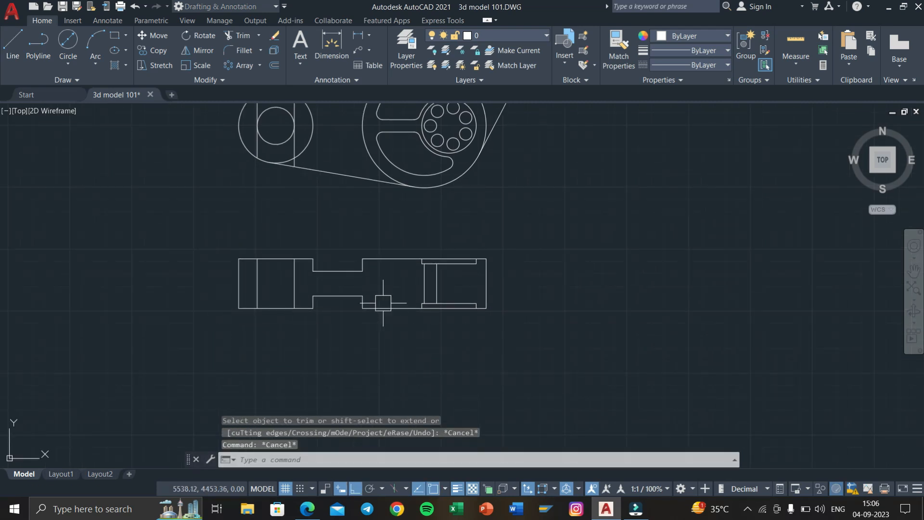
Step: Delete the remaining pieces of the Ø30 bore's construction lines crossing the top view's left boss
{"action": "middle_click_drag", "start_coordinate": [336, 126], "coordinate": [428, 396]}
{"action": "left_click", "coordinate": [454, 237]}
{"action": "left_click", "coordinate": [255, 296]}
{"action": "key", "text": "Delete"}
Step: Examine the right-hand end of section A-A and the top view dimensions in D7.pdf in Edge, and return to AutoCAD
{"action": "mouse_move", "coordinate": [530, 358]}
{"action": "middle_mouse_down"}
{"action": "mouse_move", "coordinate": [446, 240]}
{"action": "mouse_move", "coordinate": [418, 166]}
{"action": "middle_mouse_up"}
{"action": "scroll", "coordinate": [461, 377], "scroll_direction": "up", "scroll_amount": 2}
{"action": "middle_click_drag", "start_coordinate": [460, 375], "coordinate": [449, 343]}
{"action": "key", "text": "super+Tab"}
{"action": "left_click", "coordinate": [370, 205]}
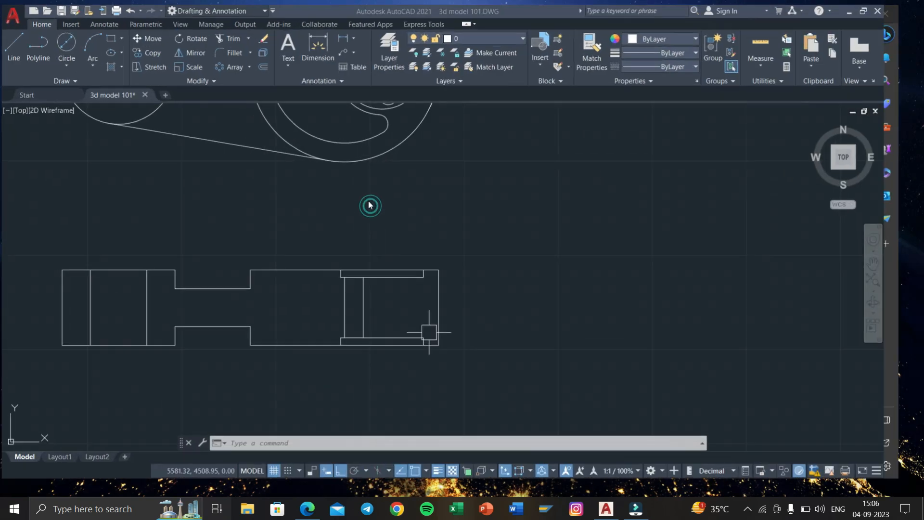
{"action": "key", "text": "super+Tab"}
{"action": "left_click", "coordinate": [378, 204]}
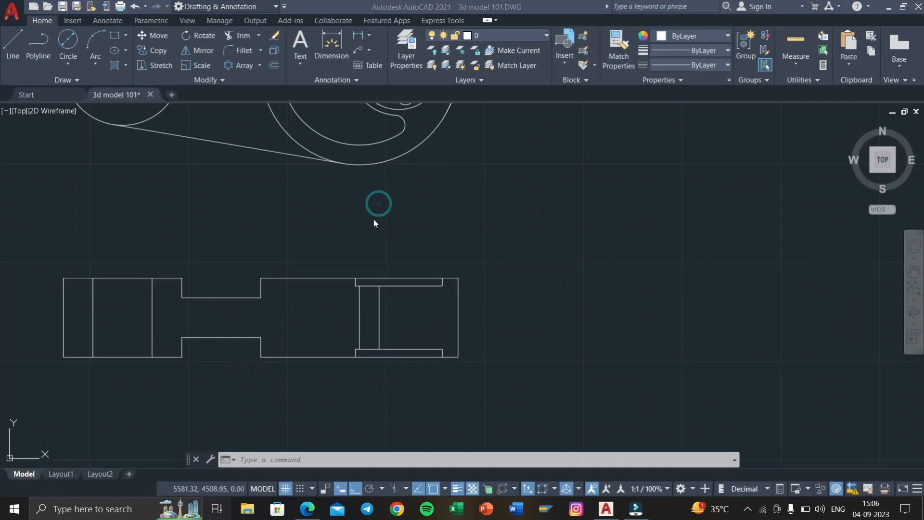
{"action": "key", "text": "super+Tab"}
{"action": "left_click", "coordinate": [340, 131]}
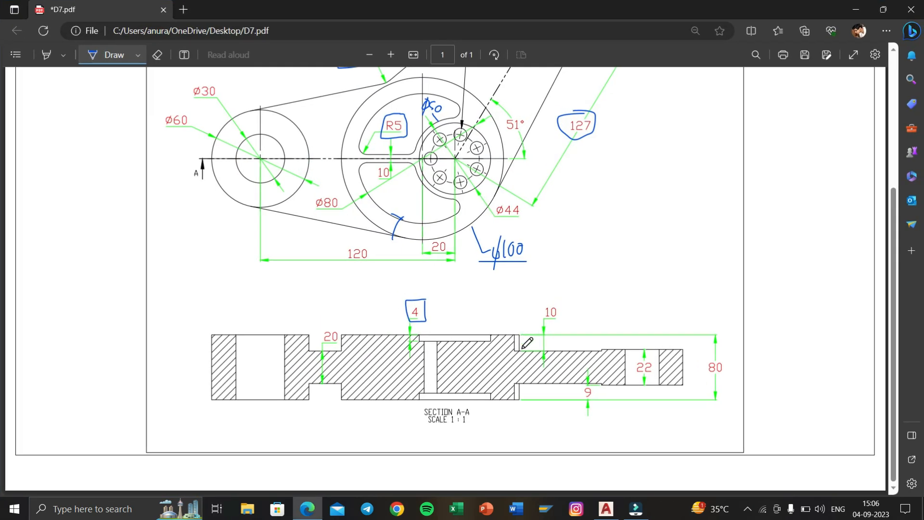
{"action": "scroll", "coordinate": [527, 343], "scroll_direction": "up", "scroll_amount": 1}
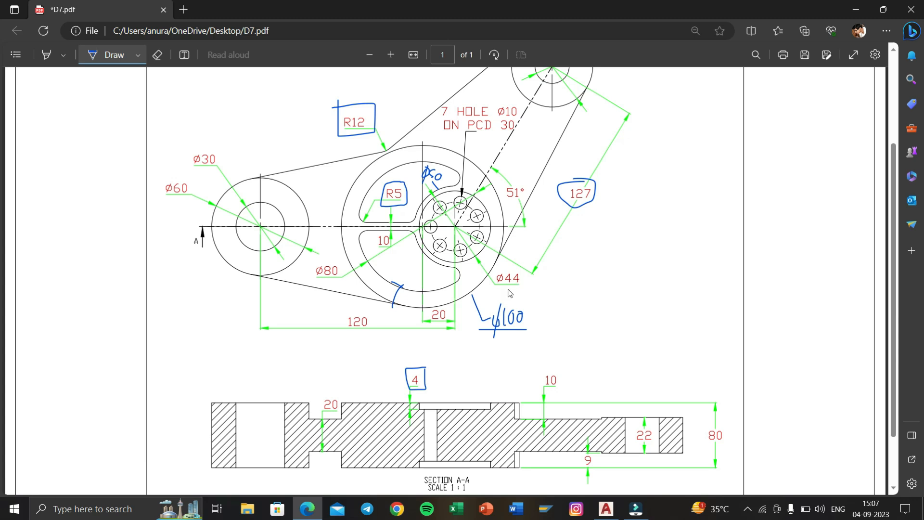
{"action": "key", "text": "super+Tab"}
{"action": "left_click", "coordinate": [361, 157]}
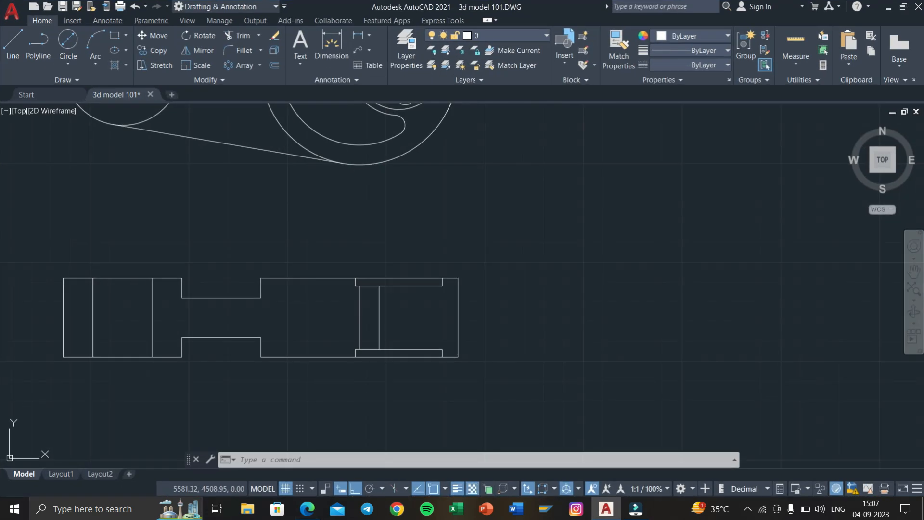
Step: Draw a vertical construction line from the lower tangent point on the Ø100 circle's right side down through section A-A
{"action": "middle_click_drag", "start_coordinate": [469, 197], "coordinate": [468, 338]}
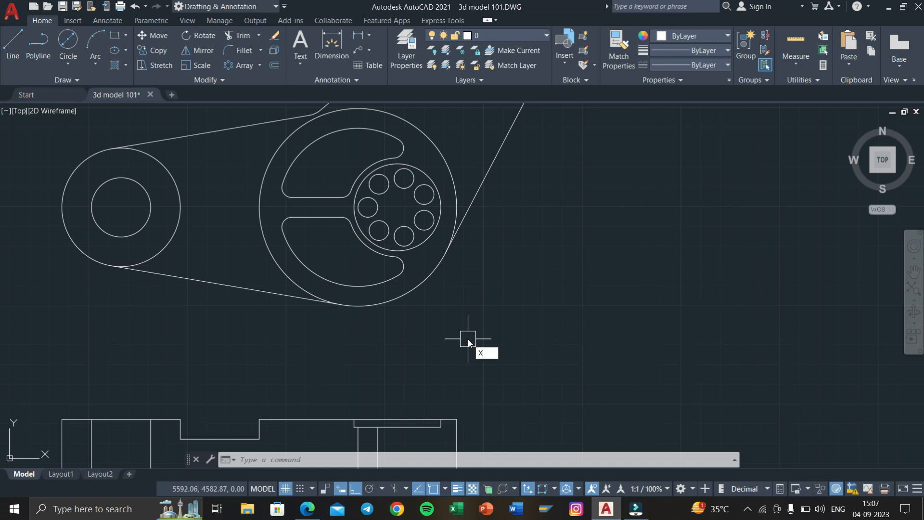
{"action": "type", "text": "xl"}
{"action": "key", "text": "Return"}
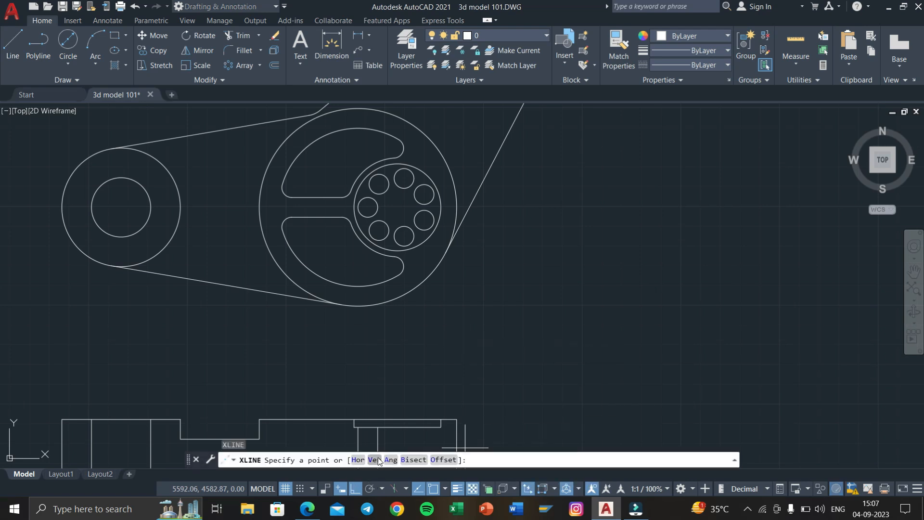
{"action": "type", "text": "v"}
{"action": "key", "text": "Return"}
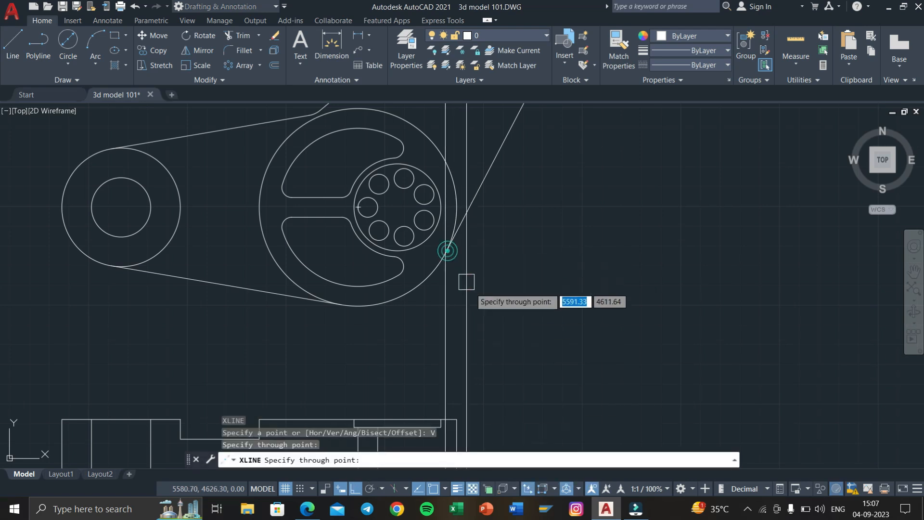
{"action": "scroll", "coordinate": [467, 280], "scroll_direction": "down", "scroll_amount": 2}
{"action": "middle_click_drag", "start_coordinate": [466, 281], "coordinate": [478, 236]}
{"action": "scroll", "coordinate": [456, 319], "scroll_direction": "up", "scroll_amount": 2}
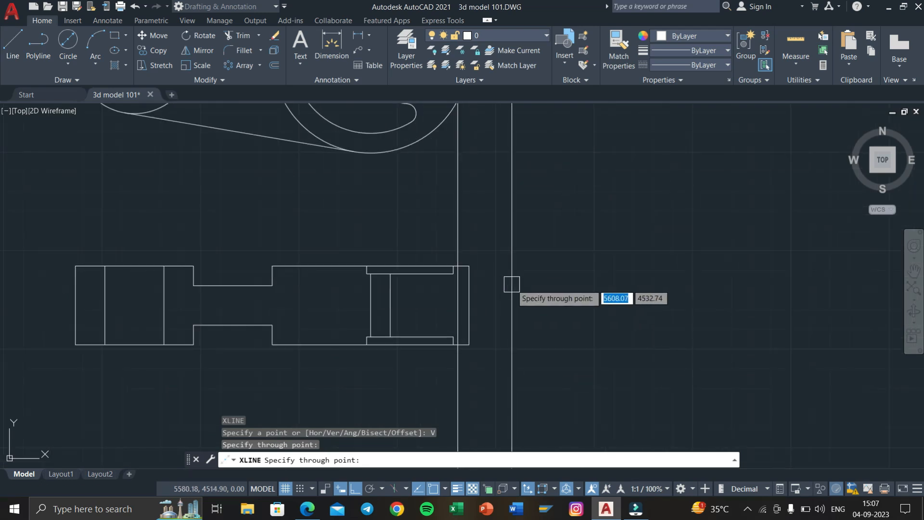
{"action": "key", "text": "Escape"}
Step: Trim the tangent point's construction line above and below section A-A, keeping only the piece inside the section
{"action": "type", "text": "TR"}
{"action": "key", "text": "Return"}
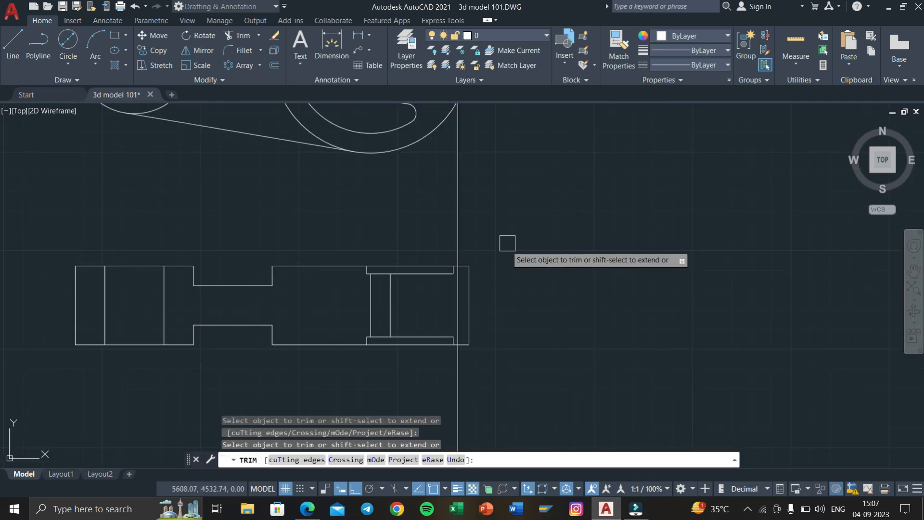
{"action": "left_click", "coordinate": [458, 248]}
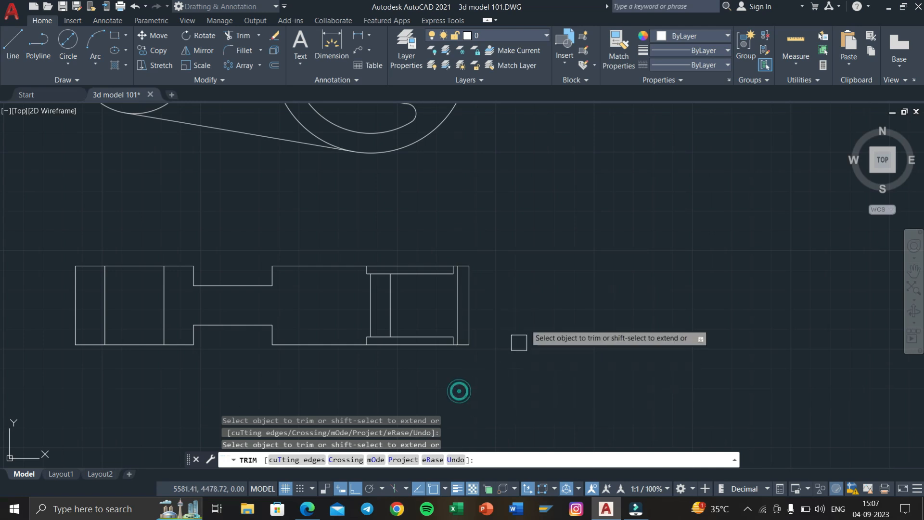
{"action": "key", "text": "Escape"}
{"action": "scroll", "coordinate": [528, 316], "scroll_direction": "down", "scroll_amount": 3}
{"action": "mouse_move", "coordinate": [528, 316]}
{"action": "middle_mouse_down"}
{"action": "mouse_move", "coordinate": [501, 394]}
{"action": "mouse_move", "coordinate": [496, 384]}
{"action": "middle_mouse_up"}
{"action": "scroll", "coordinate": [496, 383], "scroll_direction": "up", "scroll_amount": 2}
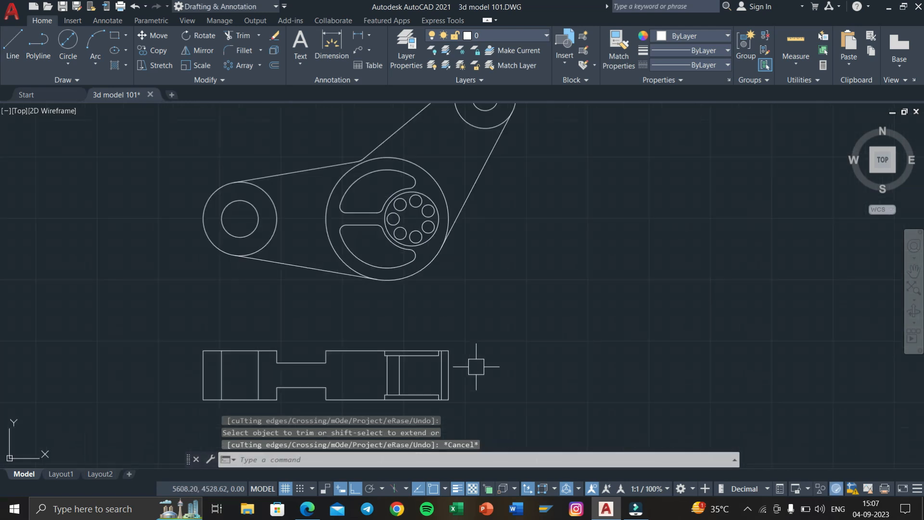
Step: Switch to D7.pdf in Edge, examine section A-A's right-hand arm and the inclined 127 mm centre distance, and return to AutoCAD
{"action": "key", "text": "alt+Tab"}
{"action": "scroll", "coordinate": [472, 305], "scroll_direction": "down", "scroll_amount": 2}
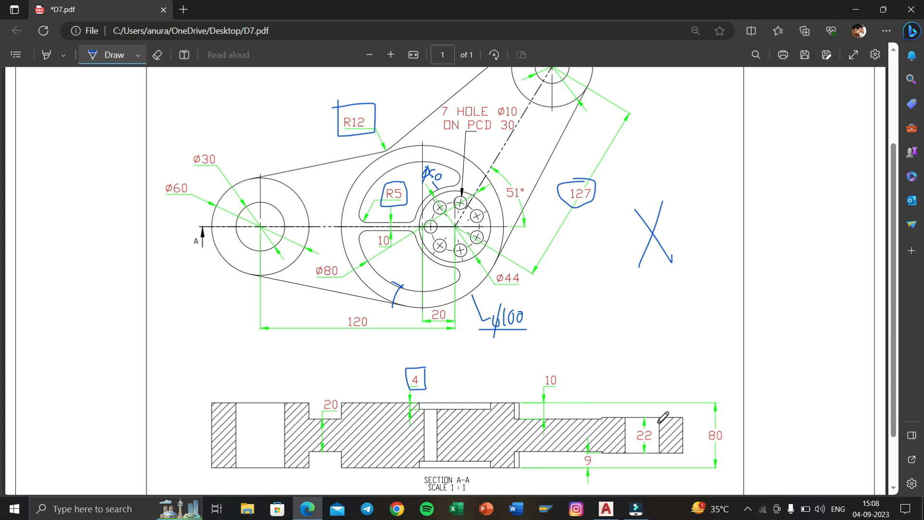
{"action": "scroll", "coordinate": [634, 295], "scroll_direction": "up", "scroll_amount": 1}
{"action": "scroll", "coordinate": [640, 328], "scroll_direction": "down", "scroll_amount": 3}
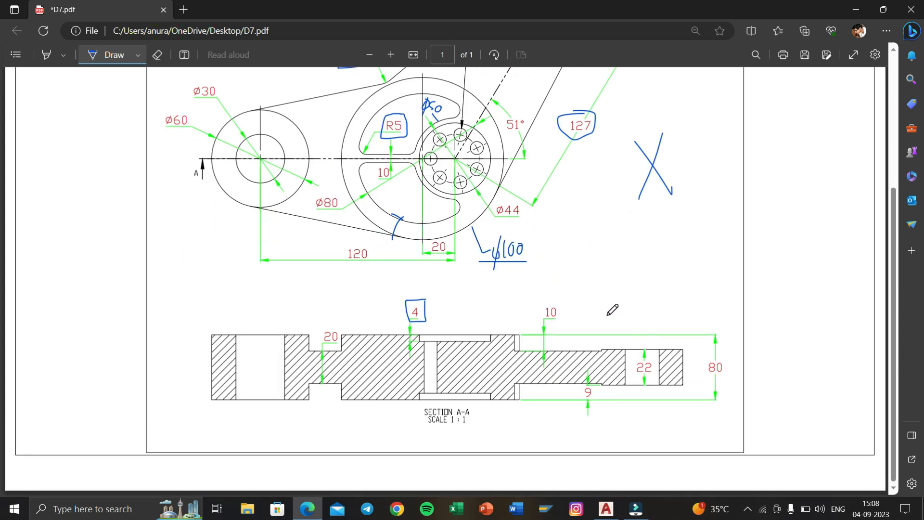
{"action": "scroll", "coordinate": [612, 309], "scroll_direction": "up", "scroll_amount": 3}
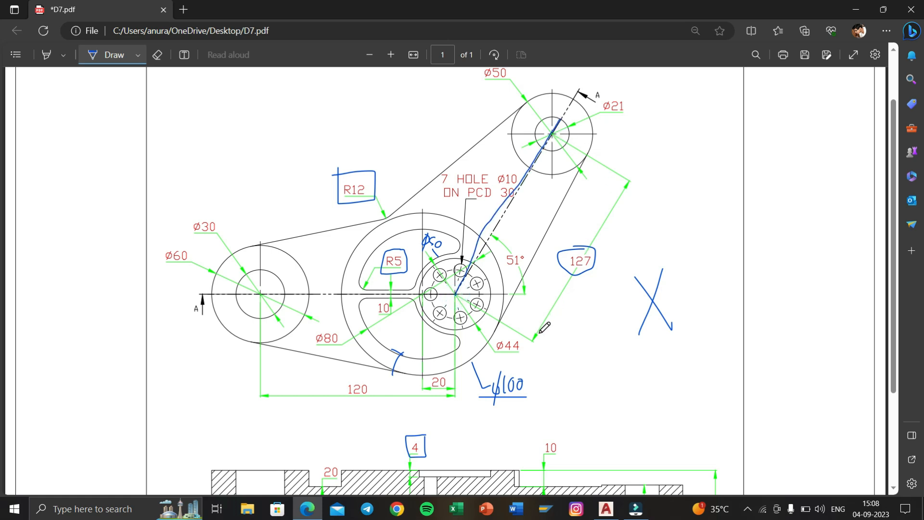
{"action": "key", "text": "super+Tab"}
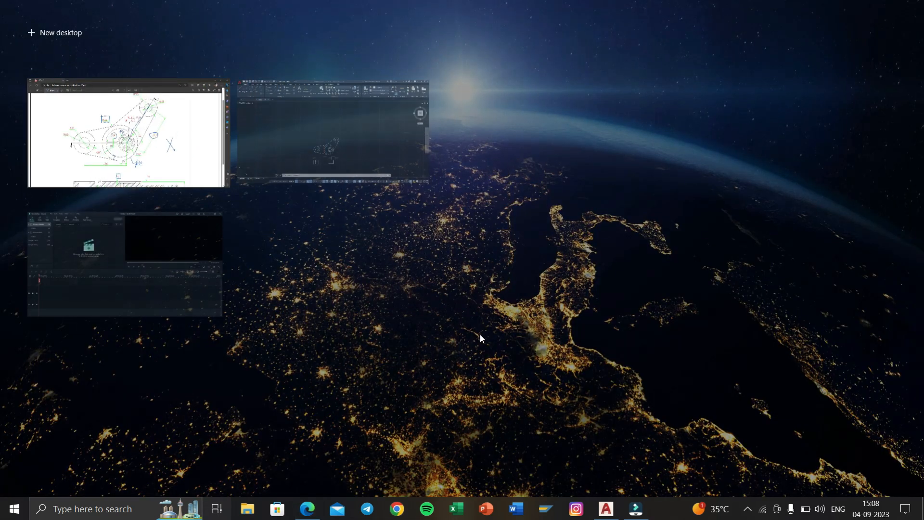
{"action": "left_click", "coordinate": [315, 157]}
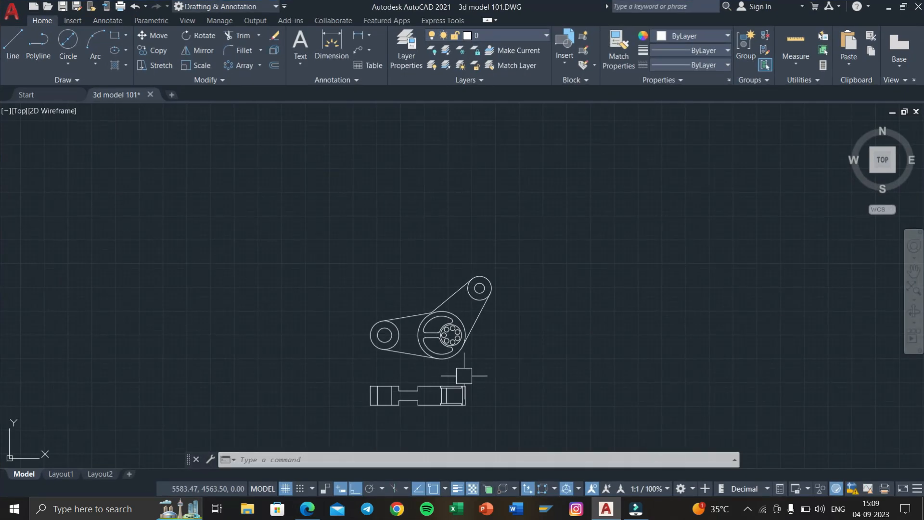
Step: Draw a 127 mm horizontal line to the right from the midpoint of the lower recess's inner edge in the section
{"action": "scroll", "coordinate": [479, 336], "scroll_direction": "up", "scroll_amount": 6}
{"action": "middle_click_drag", "start_coordinate": [450, 424], "coordinate": [441, 380]}
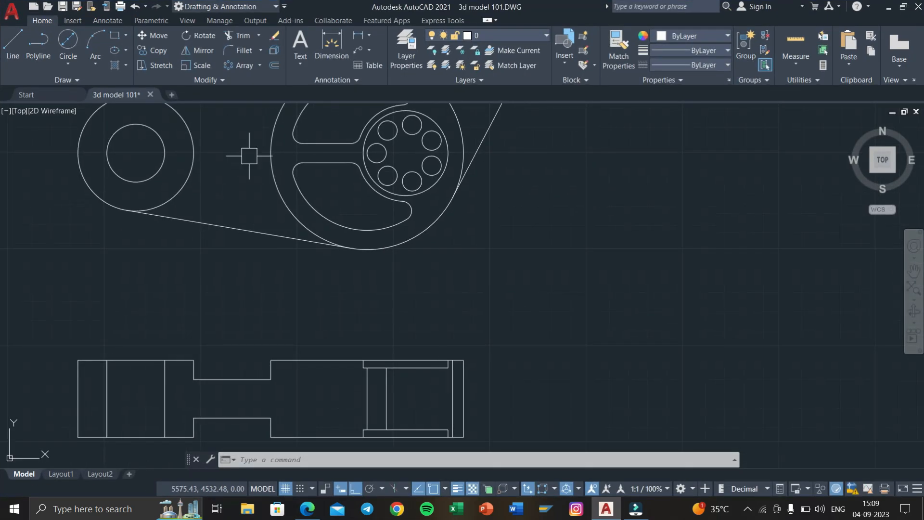
{"action": "left_click", "coordinate": [16, 42]}
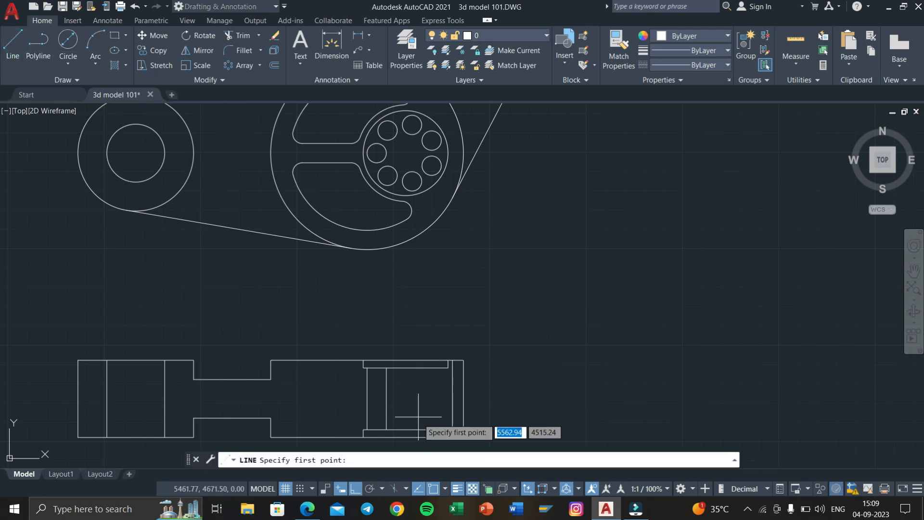
{"action": "left_click", "coordinate": [406, 429]}
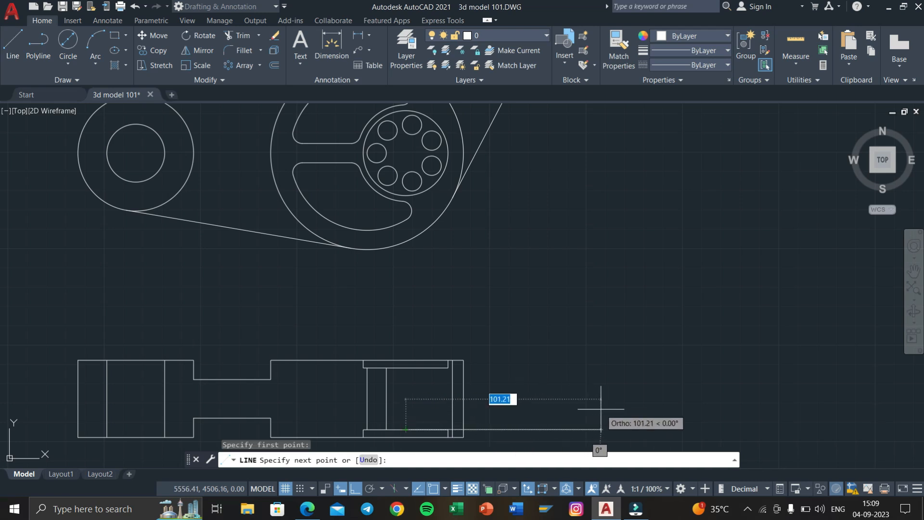
{"action": "type", "text": "127"}
{"action": "key", "text": "Return"}
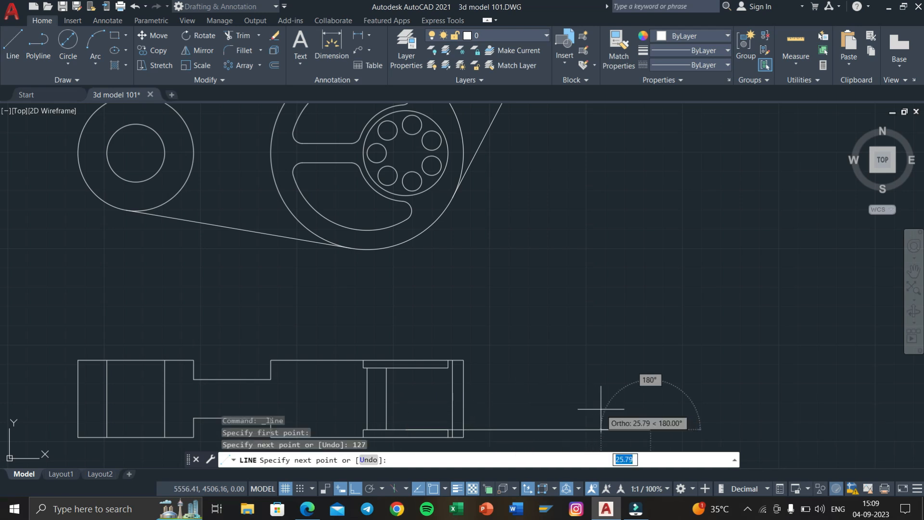
{"action": "key", "text": "Escape"}
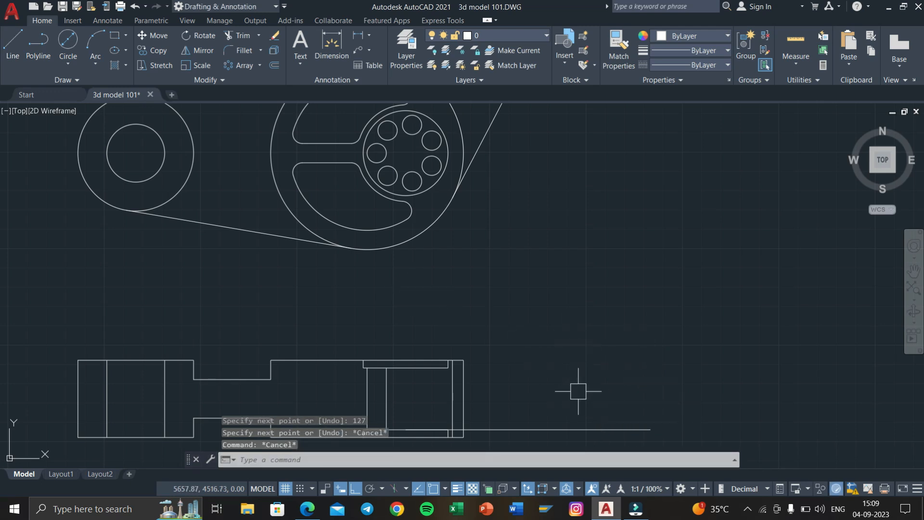
Step: Examine the upper-right boss in the top view and its dimensions in D7.pdf in Edge, and return to AutoCAD
{"action": "middle_click_drag", "start_coordinate": [657, 447], "coordinate": [595, 400]}
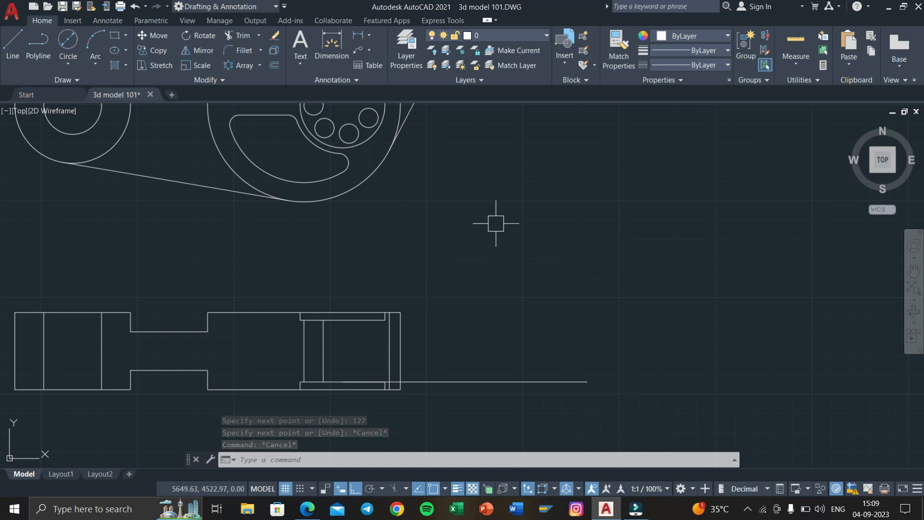
{"action": "middle_click_drag", "start_coordinate": [489, 184], "coordinate": [501, 308]}
{"action": "middle_click_drag", "start_coordinate": [503, 264], "coordinate": [472, 424]}
{"action": "middle_click_drag", "start_coordinate": [481, 229], "coordinate": [502, 266]}
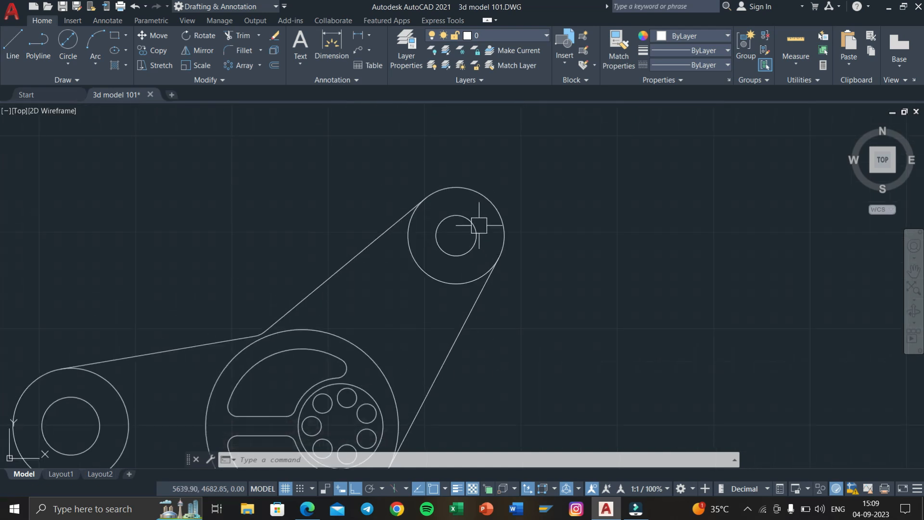
{"action": "key", "text": "super+Tab"}
{"action": "left_click", "coordinate": [353, 131]}
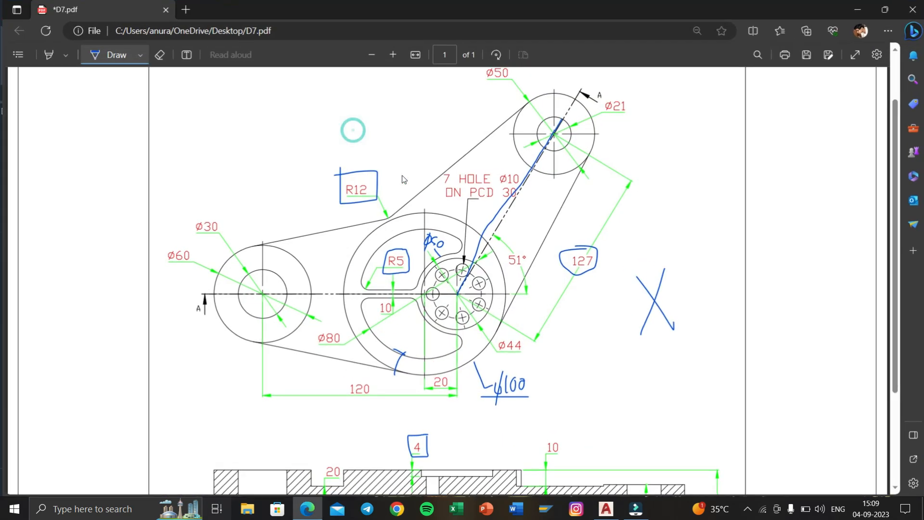
{"action": "key", "text": "super+Tab"}
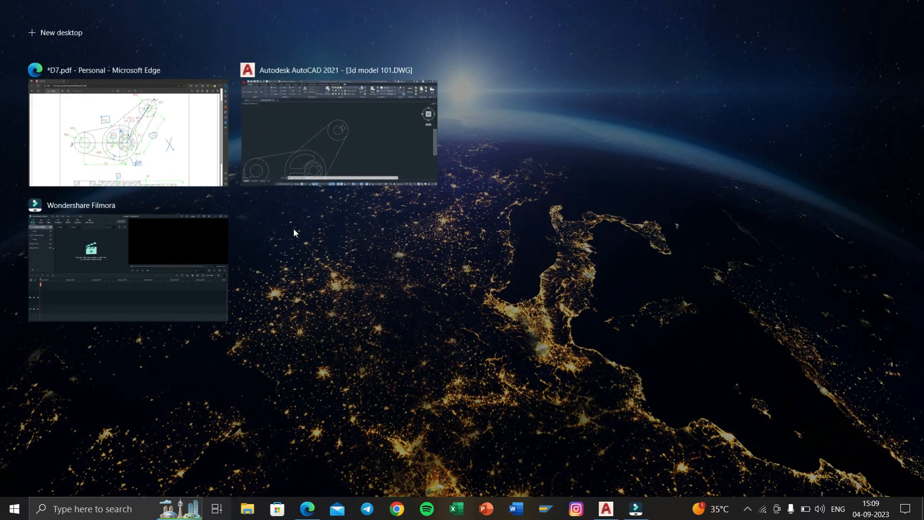
{"action": "left_click", "coordinate": [337, 135]}
Step: Draw a vertical line from the right end of the 127 mm line up to the level of the section's top edge
{"action": "scroll", "coordinate": [506, 260], "scroll_direction": "down", "scroll_amount": 3}
{"action": "middle_click_drag", "start_coordinate": [508, 346], "coordinate": [512, 316]}
{"action": "scroll", "coordinate": [534, 392], "scroll_direction": "up", "scroll_amount": 4}
{"action": "middle_click_drag", "start_coordinate": [536, 411], "coordinate": [526, 350]}
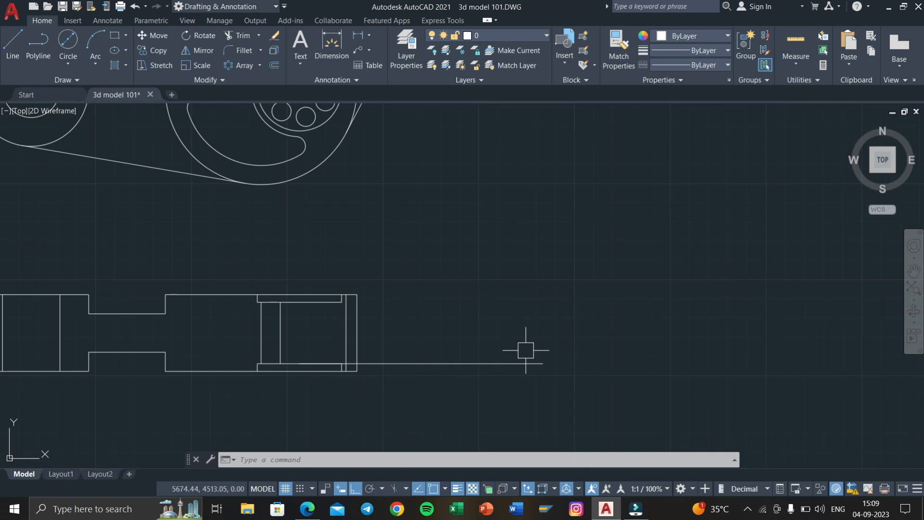
{"action": "type", "text": "L"}
{"action": "key", "text": "Return"}
{"action": "scroll", "coordinate": [544, 359], "scroll_direction": "up", "scroll_amount": 2}
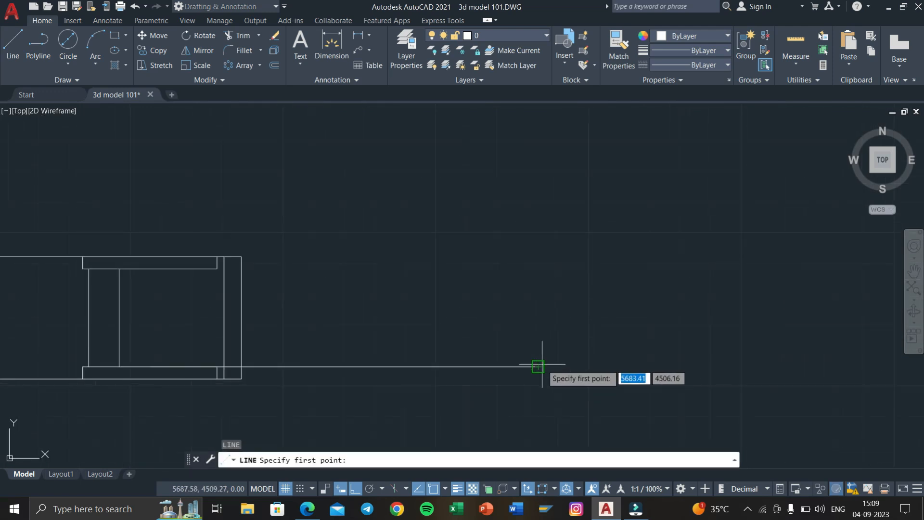
{"action": "left_click", "coordinate": [542, 365]}
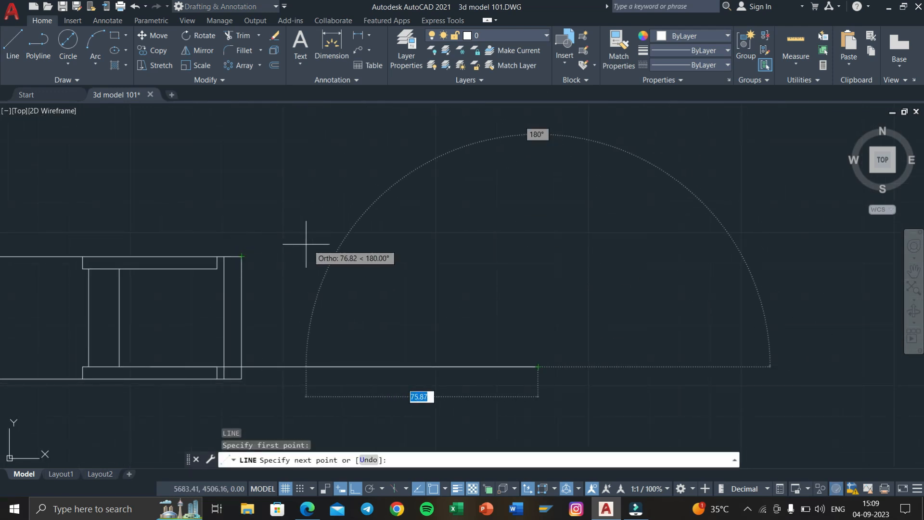
{"action": "left_click", "coordinate": [483, 255]}
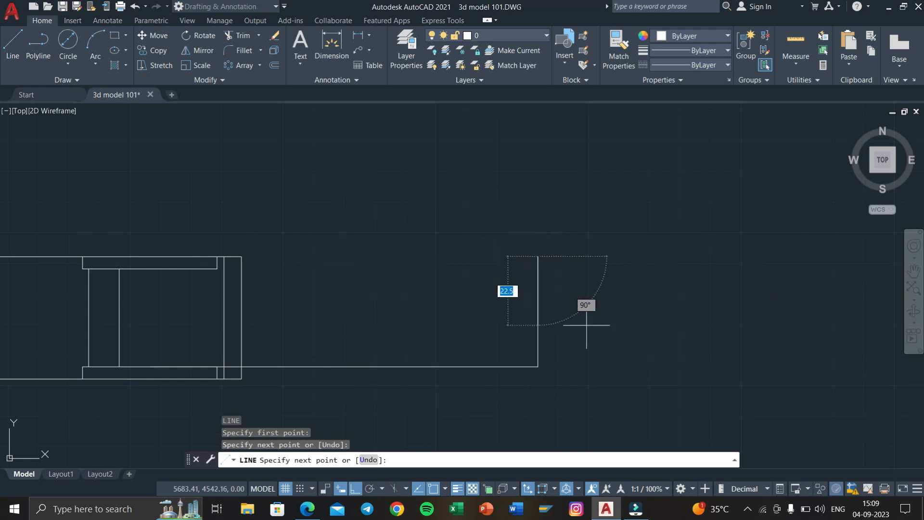
{"action": "key", "text": "Return"}
Step: Draw a short vertical line from the 127 mm line's right end down to the level of the section's bottom edge
{"action": "key", "text": "Return"}
{"action": "scroll", "coordinate": [546, 378], "scroll_direction": "up", "scroll_amount": 2}
{"action": "scroll", "coordinate": [546, 378], "scroll_direction": "up", "scroll_amount": 2}
{"action": "left_click", "coordinate": [512, 354]}
{"action": "middle_click_drag", "start_coordinate": [511, 355], "coordinate": [628, 336]}
{"action": "scroll", "coordinate": [626, 336], "scroll_direction": "up", "scroll_amount": 1}
{"action": "scroll", "coordinate": [347, 320], "scroll_direction": "down", "scroll_amount": 2}
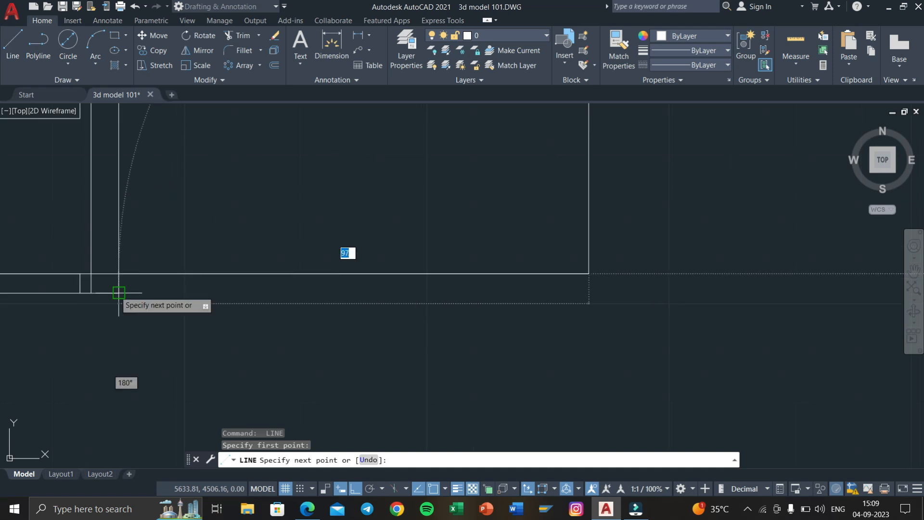
{"action": "right_click", "coordinate": [595, 293]}
{"action": "left_click", "coordinate": [618, 300]}
Step: Delete the 127 mm horizontal reference line, leaving the boss's vertical centre line
{"action": "left_click_drag", "start_coordinate": [553, 289], "coordinate": [512, 247]}
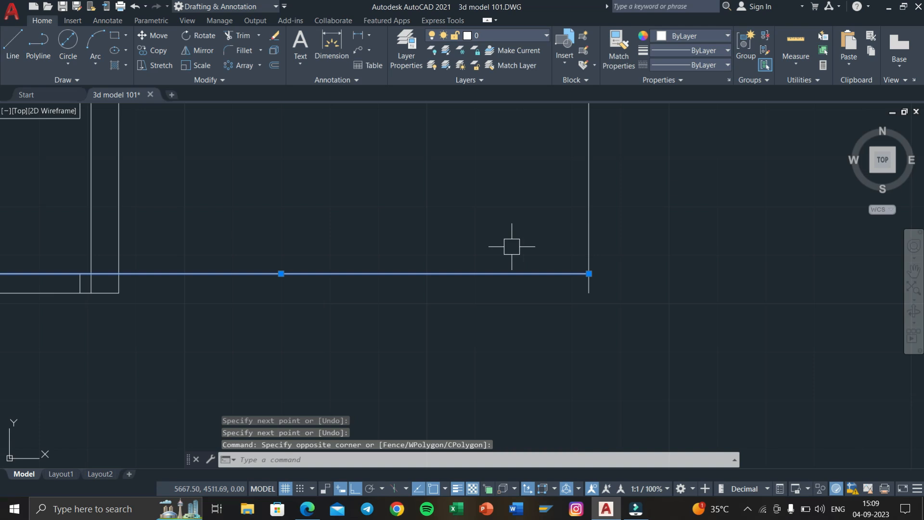
{"action": "key", "text": "Delete"}
{"action": "scroll", "coordinate": [557, 252], "scroll_direction": "down", "scroll_amount": 4}
{"action": "middle_click_drag", "start_coordinate": [557, 252], "coordinate": [555, 319]}
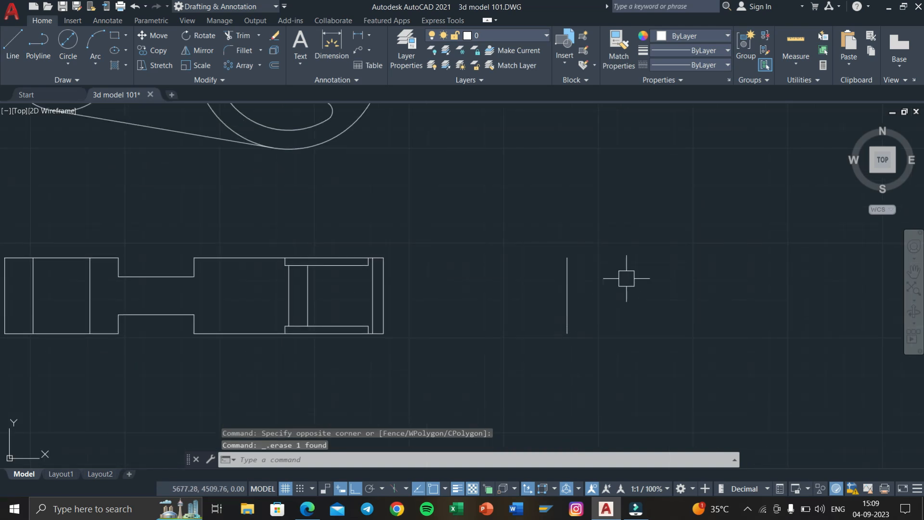
Step: Offset the upper piece of the boss's vertical centre line 10.5 mm to both sides for the Ø21 bore
{"action": "type", "text": "o"}
{"action": "key", "text": "Return"}
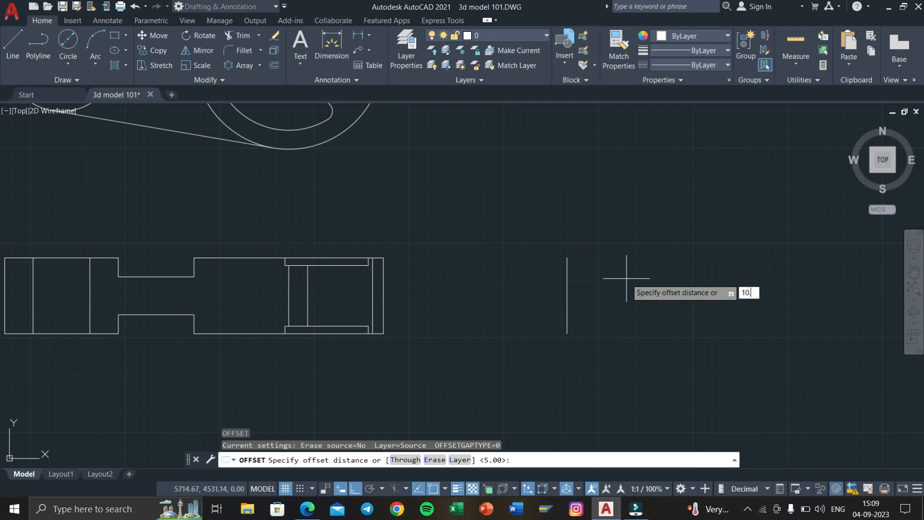
{"action": "type", "text": "10.5"}
{"action": "key", "text": "Return"}
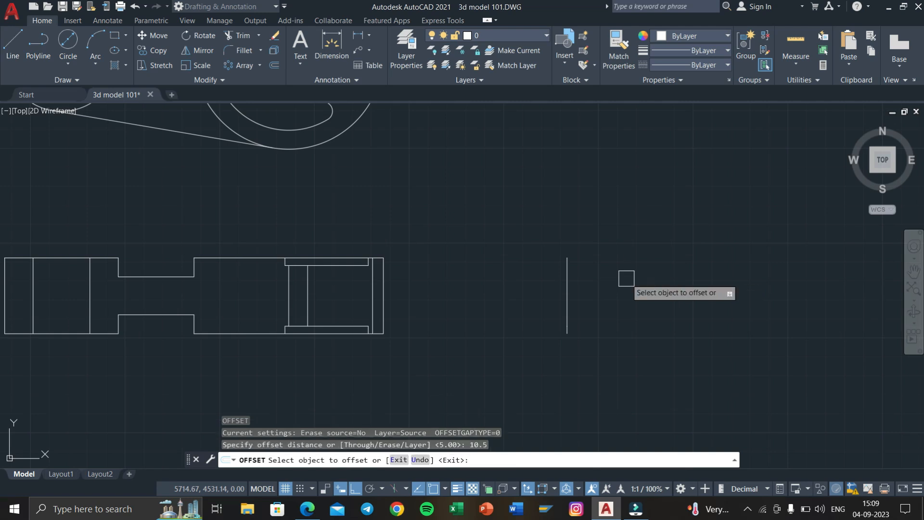
{"action": "left_click", "coordinate": [567, 272]}
{"action": "left_click", "coordinate": [588, 281]}
{"action": "left_click", "coordinate": [567, 283]}
{"action": "left_click", "coordinate": [554, 284]}
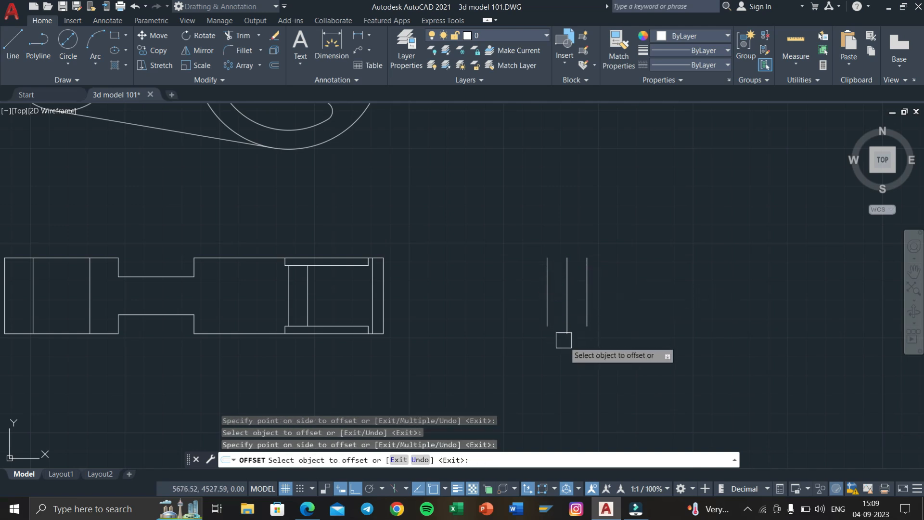
Step: Offset the short lower piece of the boss's centre line by the same 10.5 mm to both sides
{"action": "left_click", "coordinate": [567, 335]}
{"action": "left_click", "coordinate": [593, 335]}
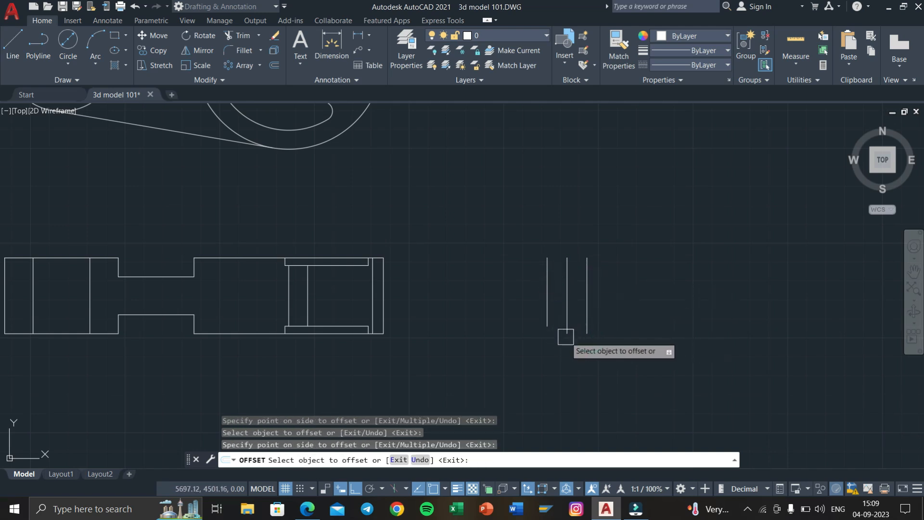
{"action": "left_click", "coordinate": [559, 331]}
{"action": "left_click", "coordinate": [533, 345]}
{"action": "mouse_move", "coordinate": [535, 342]}
{"action": "middle_mouse_down"}
{"action": "mouse_move", "coordinate": [546, 449]}
{"action": "mouse_move", "coordinate": [536, 438]}
{"action": "middle_mouse_up"}
{"action": "mouse_move", "coordinate": [537, 384]}
{"action": "middle_mouse_down"}
{"action": "mouse_move", "coordinate": [543, 430]}
{"action": "mouse_move", "coordinate": [532, 271]}
{"action": "middle_mouse_up"}
{"action": "key", "text": "Return"}
Step: Offset both pieces of the boss's centre line 25 mm to each side for the Ø50 outer edges
{"action": "key", "text": "Return"}
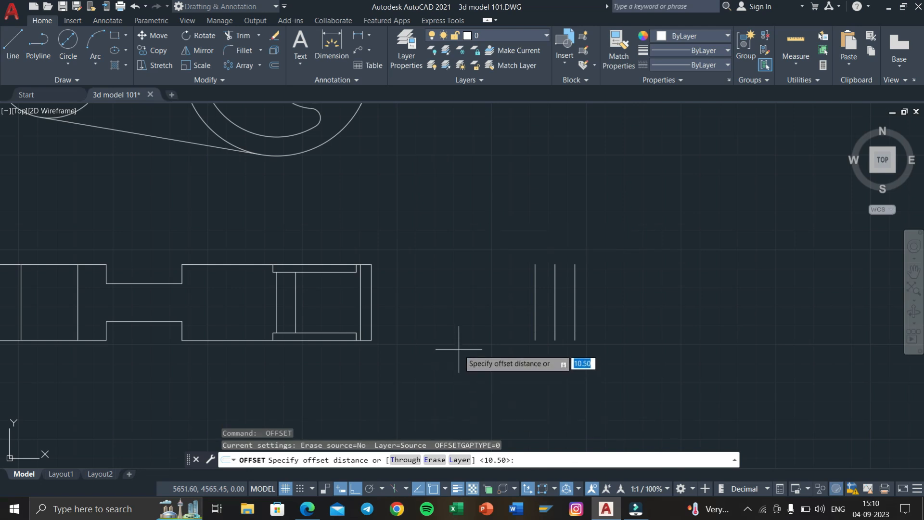
{"action": "key", "text": "Return"}
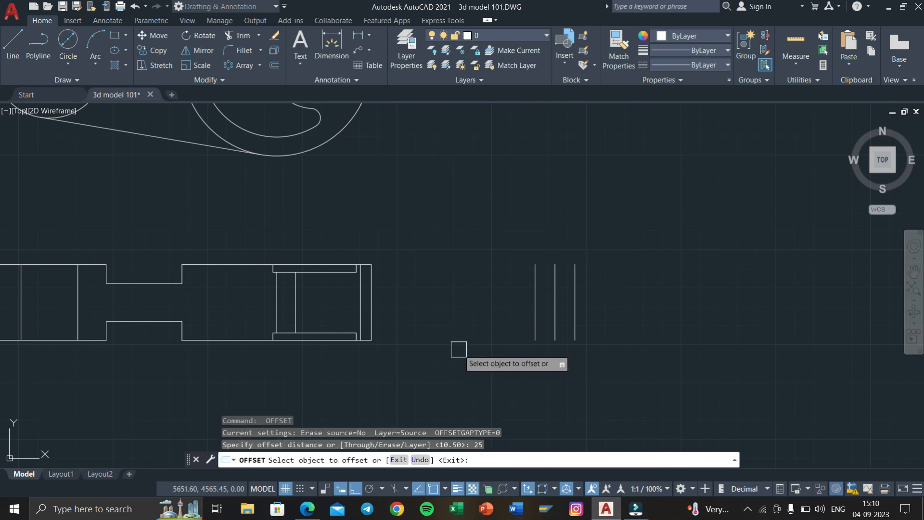
{"action": "left_click", "coordinate": [575, 288]}
{"action": "left_click", "coordinate": [631, 285]}
{"action": "left_click", "coordinate": [535, 289]}
{"action": "left_click", "coordinate": [471, 292]}
{"action": "scroll", "coordinate": [530, 336], "scroll_direction": "up", "scroll_amount": 4}
{"action": "left_click", "coordinate": [600, 347]}
{"action": "left_click", "coordinate": [473, 363]}
{"action": "left_click", "coordinate": [645, 344]}
{"action": "left_click", "coordinate": [669, 346]}
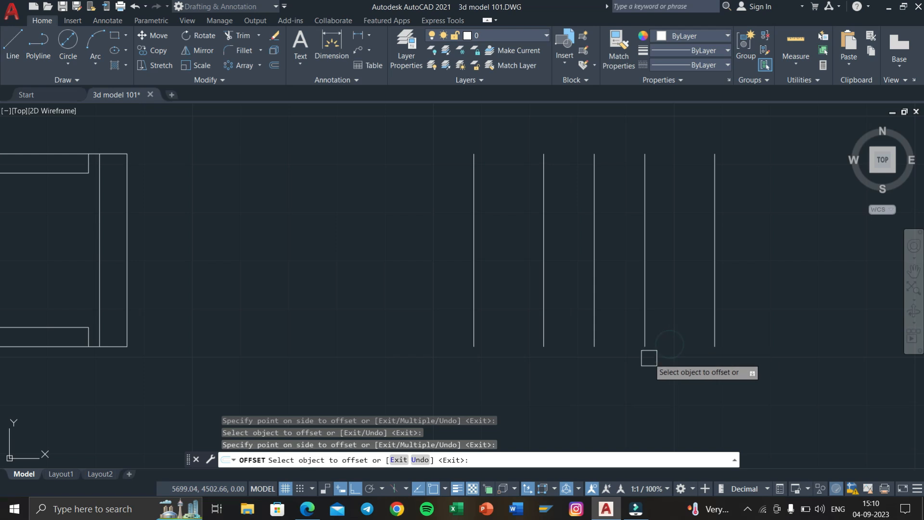
Step: Delete both pieces of the boss's vertical centre line in the section view
{"action": "key", "text": "Escape"}
{"action": "key", "text": "Escape"}
{"action": "left_click", "coordinate": [607, 351]}
{"action": "left_click", "coordinate": [570, 138]}
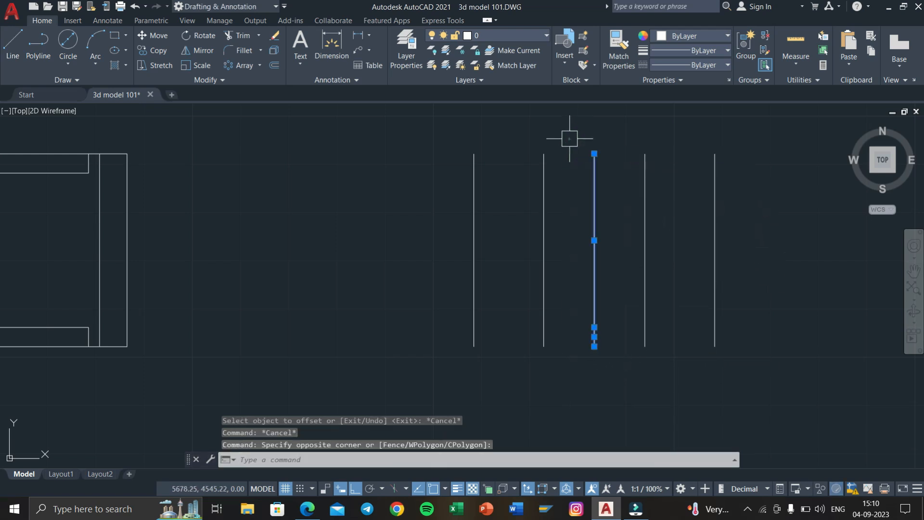
{"action": "key", "text": "Delete"}
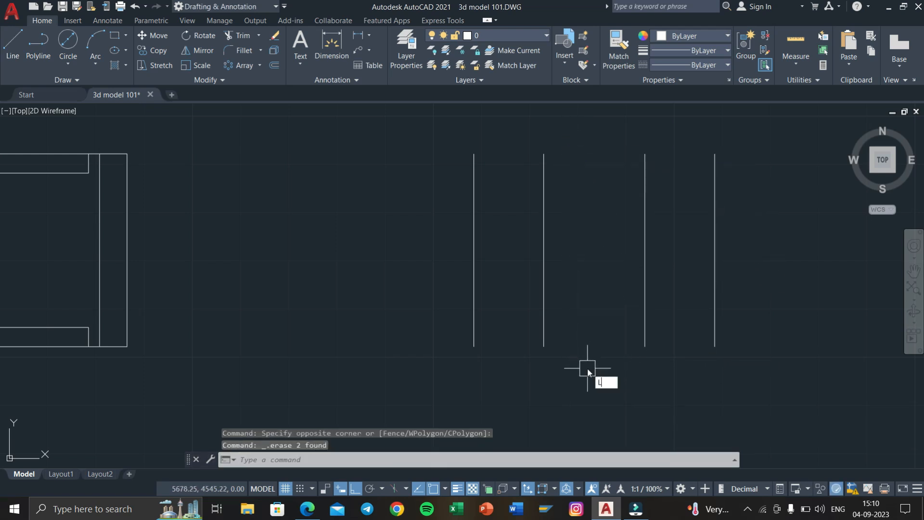
Step: Draw a horizontal line joining the lower ends of the boss's two outer edges
{"action": "key", "text": "Return"}
{"action": "left_click", "coordinate": [474, 346]}
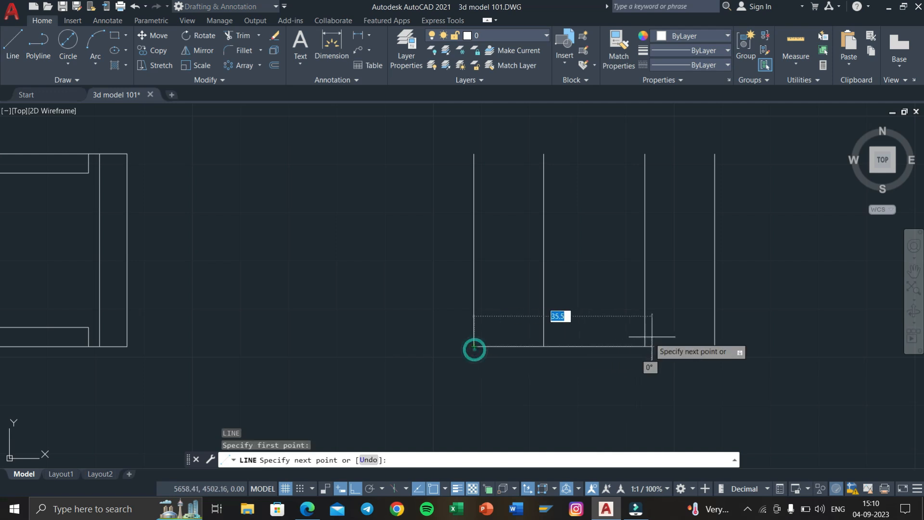
{"action": "left_click", "coordinate": [715, 347]}
{"action": "key", "text": "Return"}
{"action": "key", "text": "Return"}
{"action": "key", "text": "Return"}
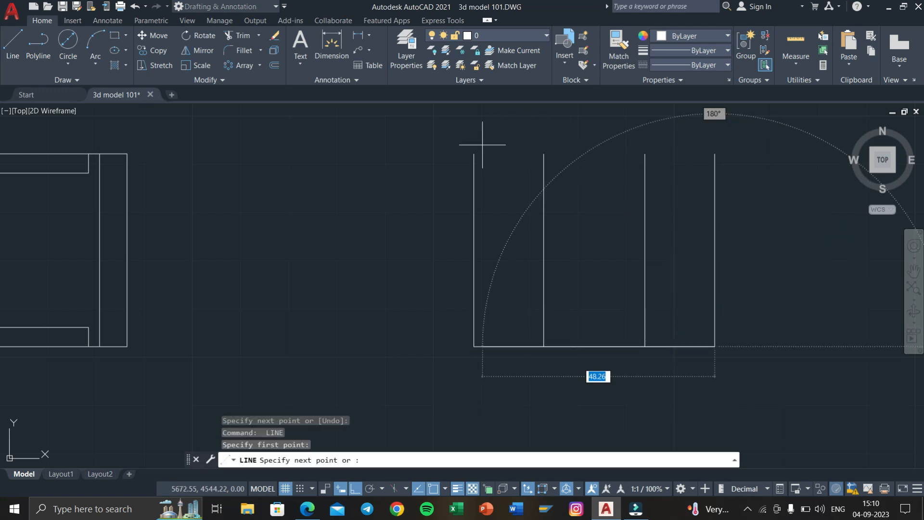
{"action": "key", "text": "Escape"}
Step: Draw a horizontal line joining the upper ends of the boss's two outer edges
{"action": "type", "text": "l"}
{"action": "key", "text": "Return"}
{"action": "left_click", "coordinate": [474, 153]}
{"action": "left_click", "coordinate": [715, 154]}
{"action": "key", "text": "Return"}
{"action": "scroll", "coordinate": [639, 268], "scroll_direction": "down", "scroll_amount": 6}
{"action": "scroll", "coordinate": [539, 323], "scroll_direction": "up", "scroll_amount": 4}
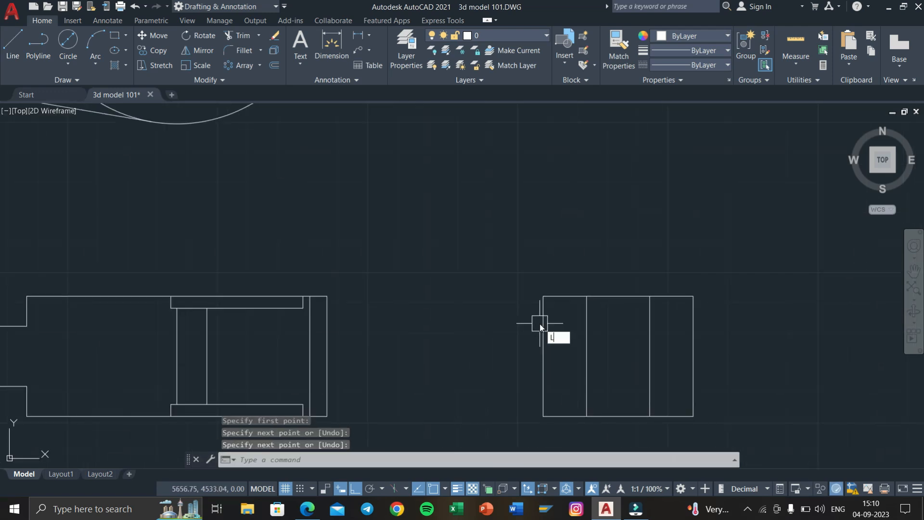
{"action": "key", "text": "Escape"}
{"action": "key", "text": "Escape"}
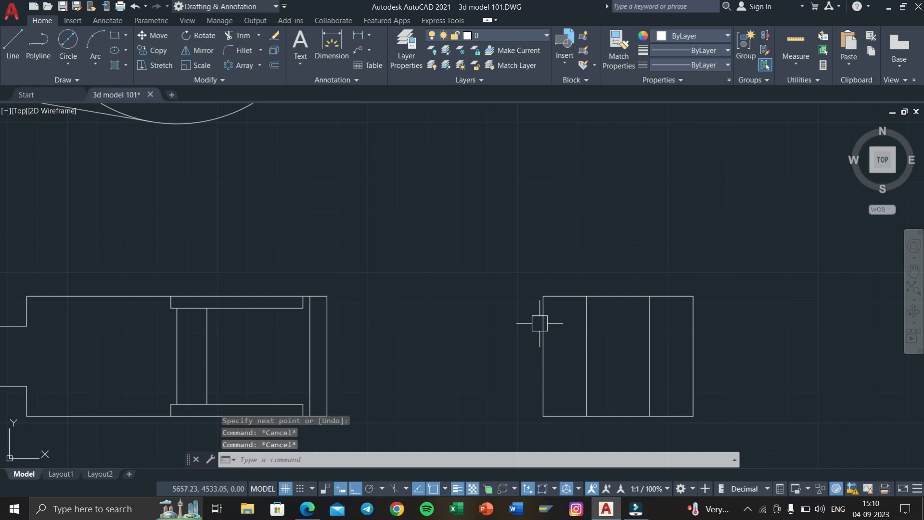
Step: Draw a construction line from the midpoint of the hub's right edge horizontally to the boss's centre, continuing 11 mm upward
{"action": "middle_click_drag", "start_coordinate": [587, 341], "coordinate": [511, 313]}
{"action": "middle_click_drag", "start_coordinate": [197, 288], "coordinate": [313, 271]}
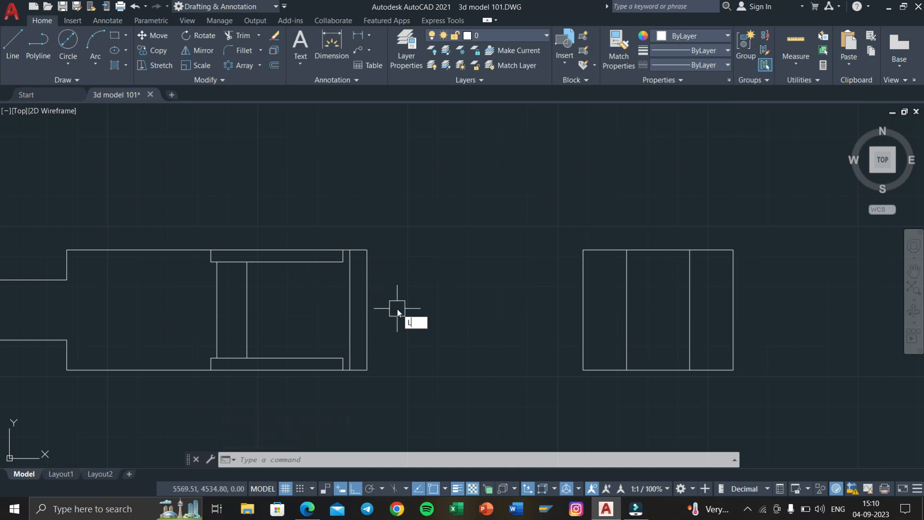
{"action": "key", "text": "Return"}
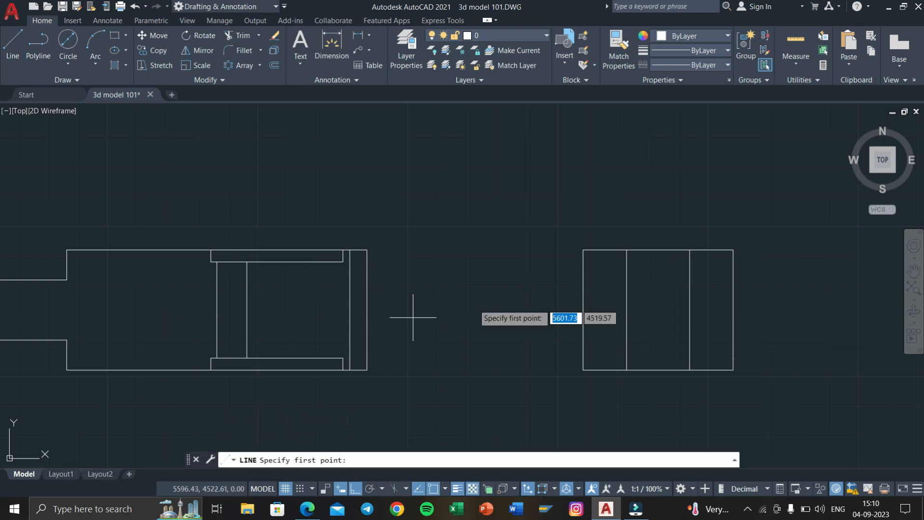
{"action": "left_click", "coordinate": [367, 309]}
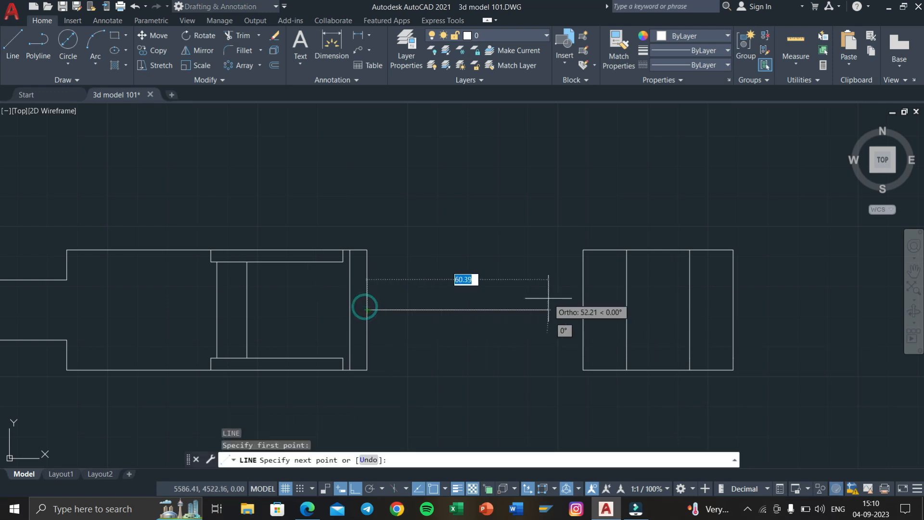
{"action": "left_click", "coordinate": [659, 309]}
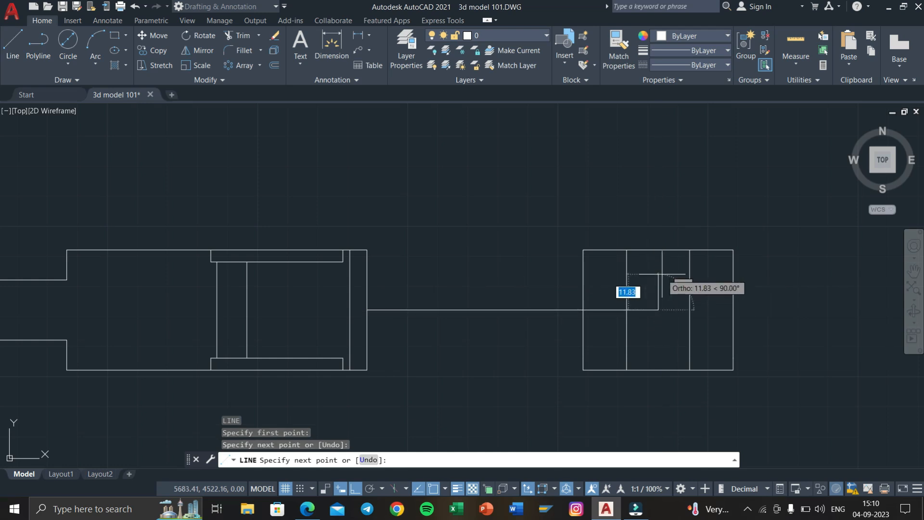
{"action": "left_click", "coordinate": [663, 276]}
{"action": "key", "text": "Return"}
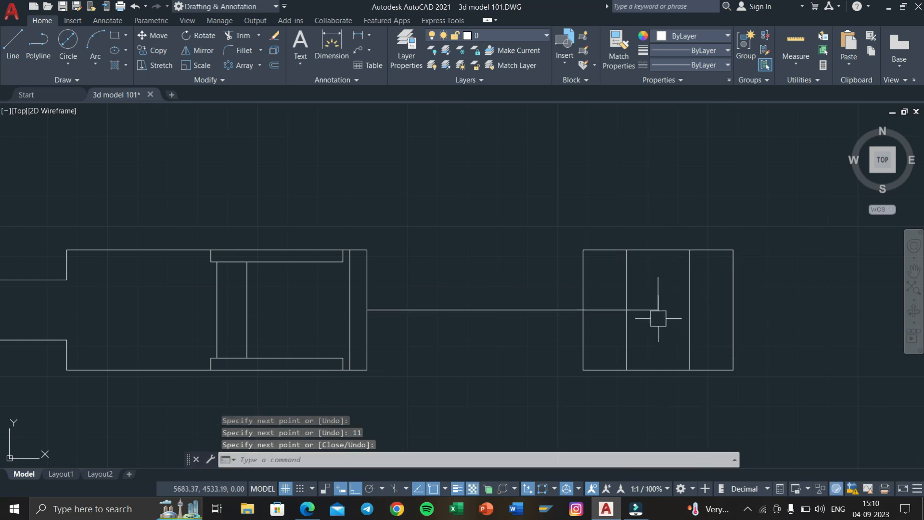
Step: Draw an 11 mm line down from the boss's centre and extend horizontal lines from its lower end past both outer edges
{"action": "key", "text": "Return"}
{"action": "left_click", "coordinate": [659, 309]}
{"action": "type", "text": "11"}
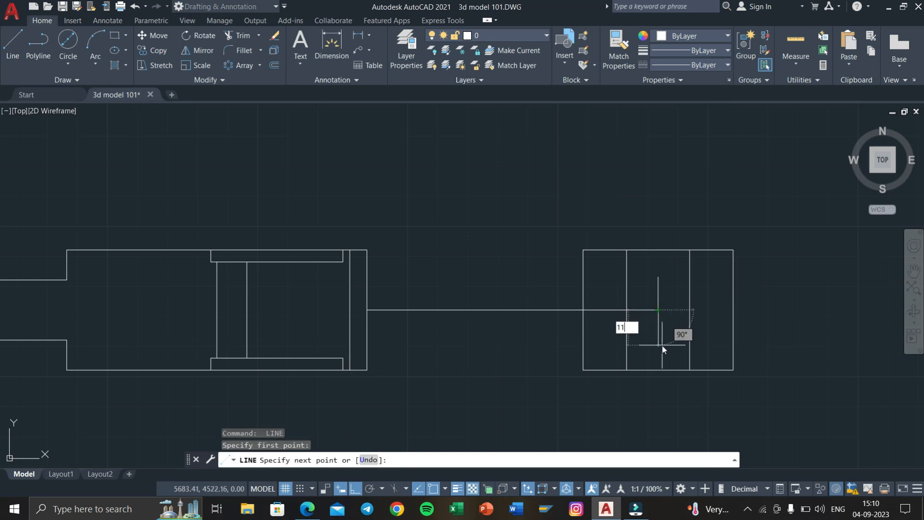
{"action": "key", "text": "Return"}
{"action": "left_click", "coordinate": [747, 343]}
{"action": "key", "text": "Return"}
{"action": "key", "text": "Return"}
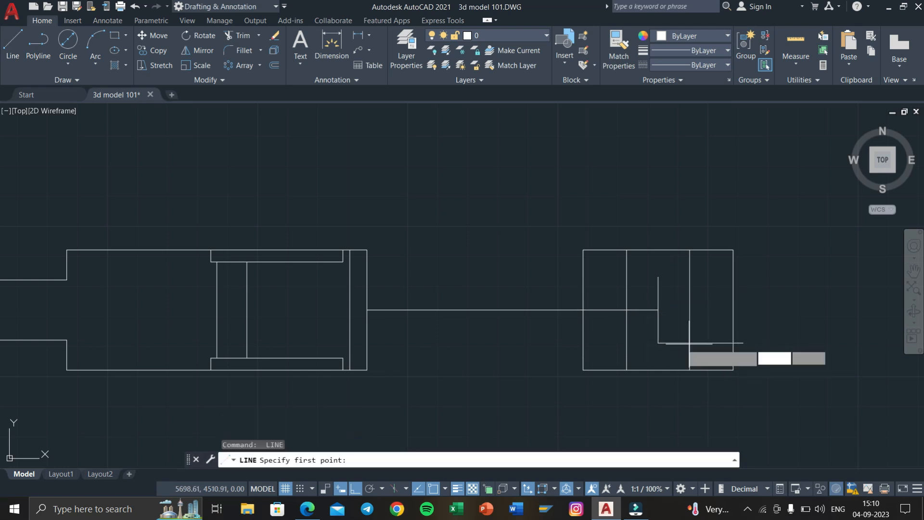
{"action": "left_click", "coordinate": [658, 343]}
{"action": "left_click", "coordinate": [562, 343]}
{"action": "key", "text": "Return"}
Step: Draw horizontal lines from the upper end of the 11 mm construction line past both outer edges of the boss
{"action": "key", "text": "Return"}
{"action": "left_click", "coordinate": [658, 276]}
{"action": "left_click", "coordinate": [521, 277]}
{"action": "key", "text": "Return"}
{"action": "key", "text": "Return"}
{"action": "left_click", "coordinate": [659, 276]}
{"action": "left_click", "coordinate": [737, 276]}
{"action": "key", "text": "Return"}
{"action": "key", "text": "Escape"}
{"action": "key", "text": "Escape"}
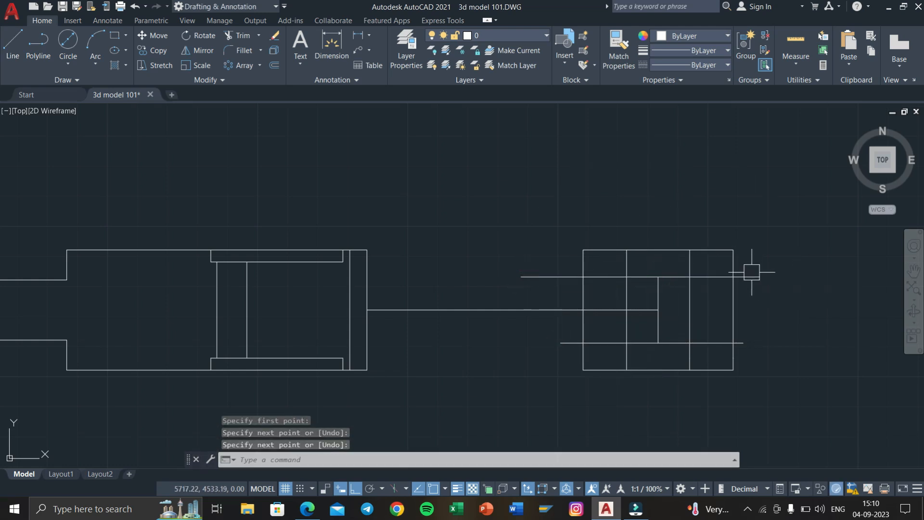
Step: Trim the boss's outline and bore lines outside the two new horizontal edges, along with the edges' overhanging ends
{"action": "key", "text": "Return"}
{"action": "left_click_drag", "start_coordinate": [766, 254], "coordinate": [541, 262]}
{"action": "mouse_move", "coordinate": [739, 374]}
{"action": "left_mouse_down"}
{"action": "mouse_move", "coordinate": [543, 356]}
{"action": "mouse_move", "coordinate": [558, 349]}
{"action": "left_mouse_up"}
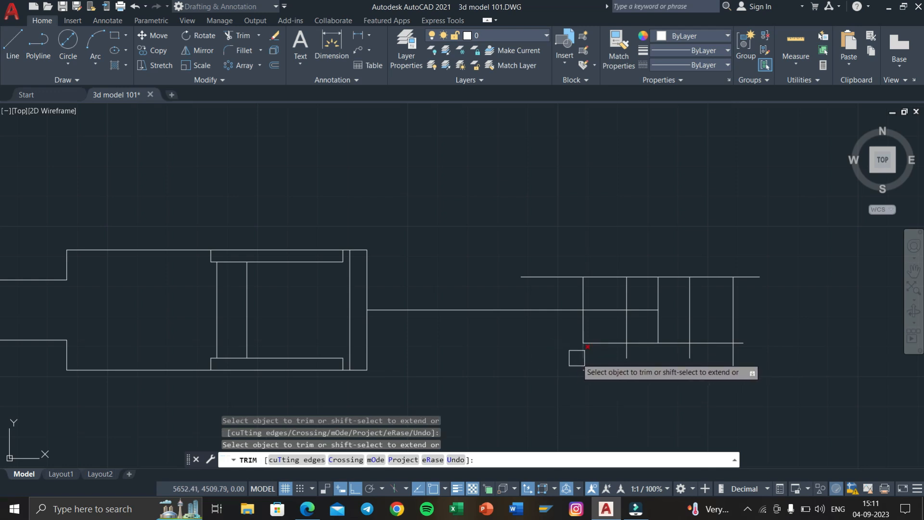
{"action": "left_click_drag", "start_coordinate": [594, 374], "coordinate": [628, 357]}
{"action": "left_click", "coordinate": [628, 355]}
{"action": "left_click", "coordinate": [693, 358]}
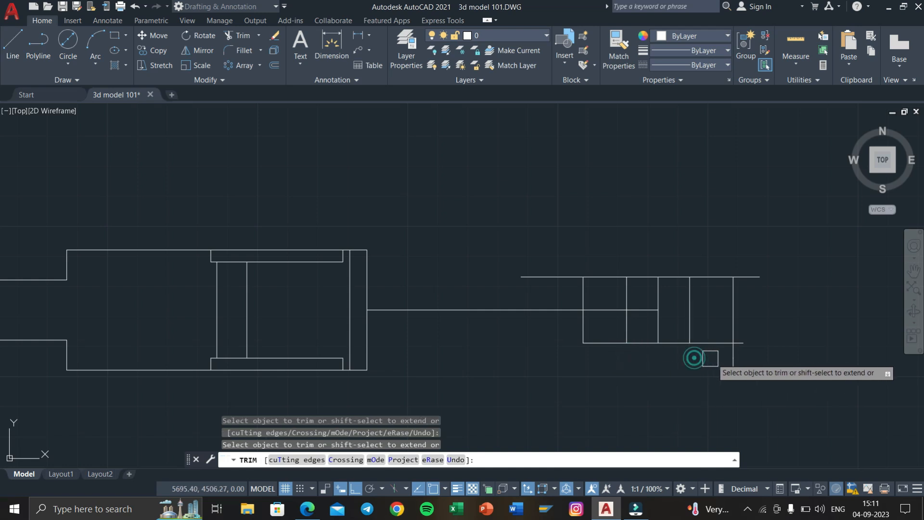
{"action": "left_click_drag", "start_coordinate": [722, 362], "coordinate": [744, 348]}
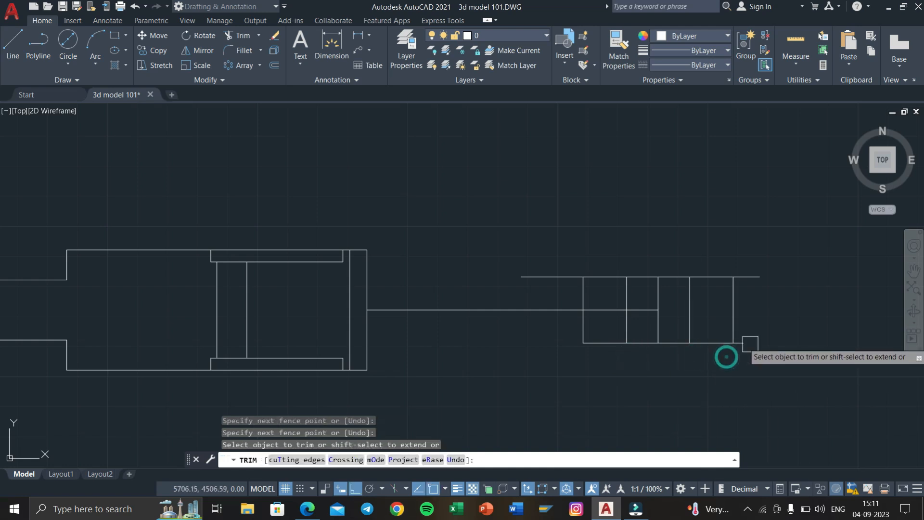
{"action": "left_click", "coordinate": [745, 277]}
{"action": "left_click", "coordinate": [544, 273]}
{"action": "key", "text": "Escape"}
{"action": "key", "text": "Escape"}
Step: Delete the horizontal construction line from the hub and the vertical construction lines at the boss's centre
{"action": "left_click", "coordinate": [554, 309]}
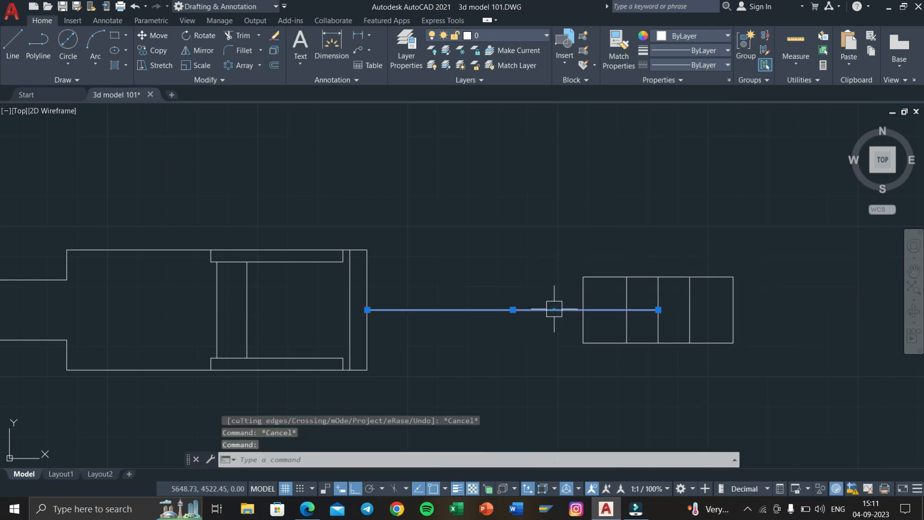
{"action": "key", "text": "Delete"}
{"action": "left_click", "coordinate": [660, 316]}
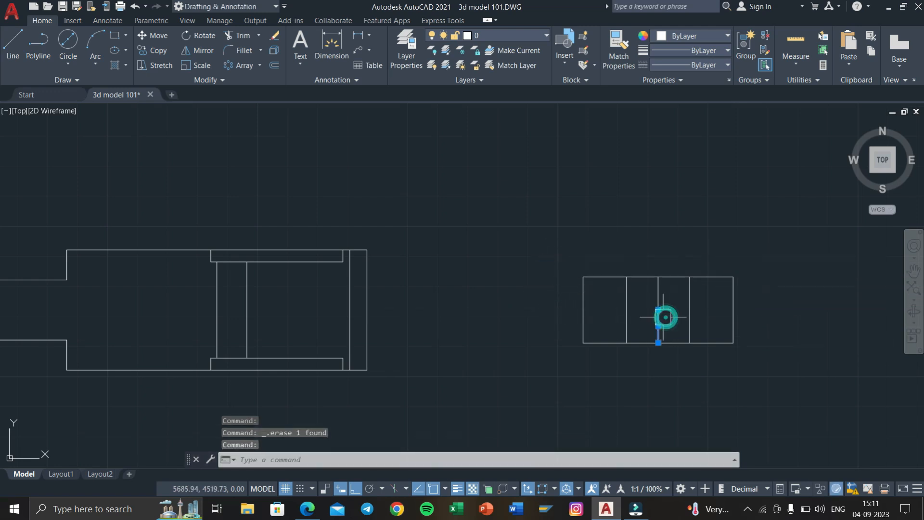
{"action": "key", "text": "Delete"}
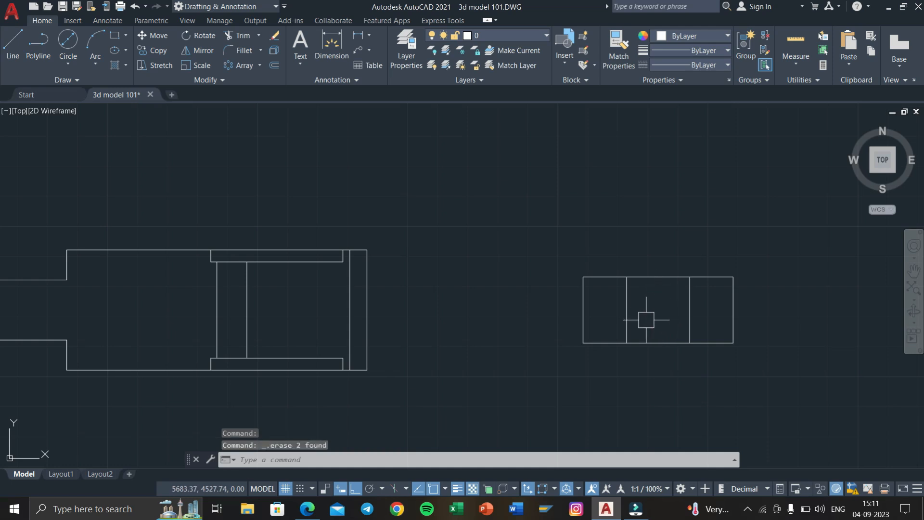
Step: Draw the arm's upper edge from the boss's upper left corner, 1 mm down and horizontally to the hub's inner vertical line
{"action": "type", "text": "l"}
{"action": "key", "text": "Return"}
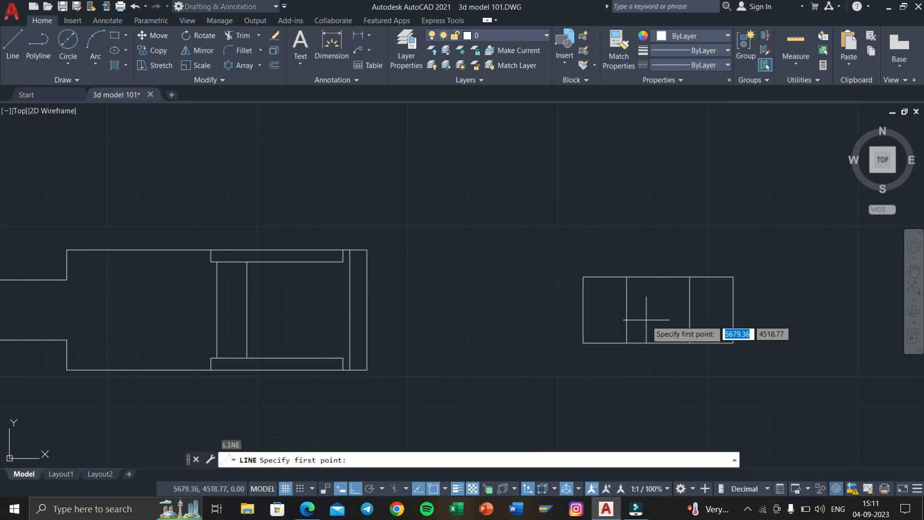
{"action": "left_click", "coordinate": [583, 277]}
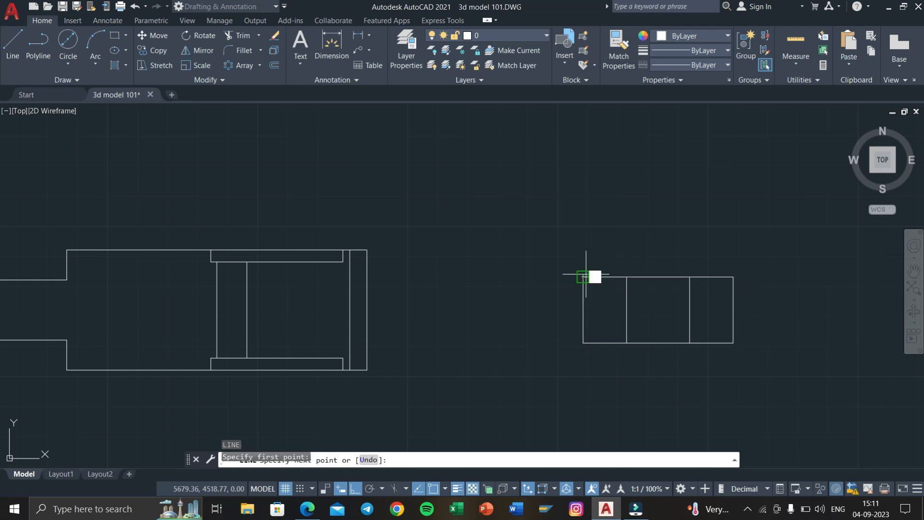
{"action": "type", "text": "1"}
{"action": "key", "text": "Return"}
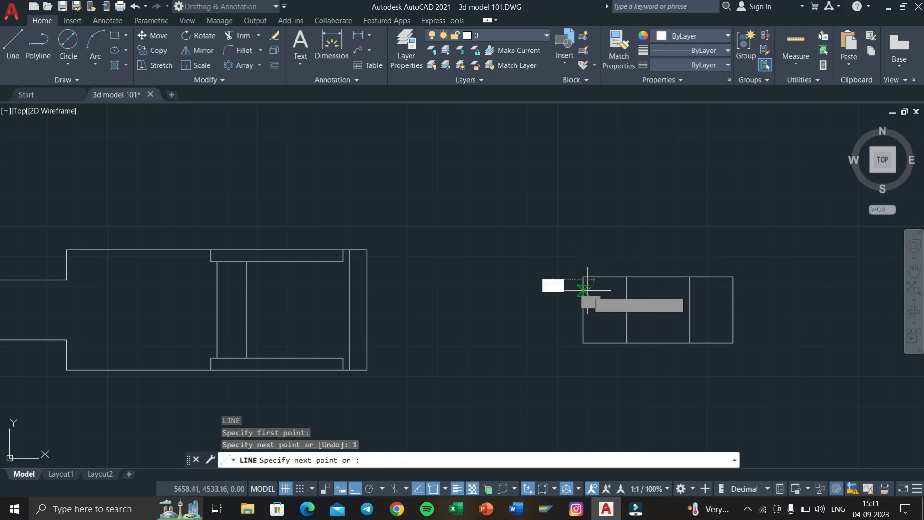
{"action": "left_click", "coordinate": [350, 279]}
{"action": "key", "text": "Return"}
Step: Draw the arm's lower edge from the boss's lower left corner, 1 mm up and horizontally to the hub's inner vertical line
{"action": "key", "text": "Return"}
{"action": "left_click", "coordinate": [583, 343]}
{"action": "type", "text": "1"}
{"action": "key", "text": "Return"}
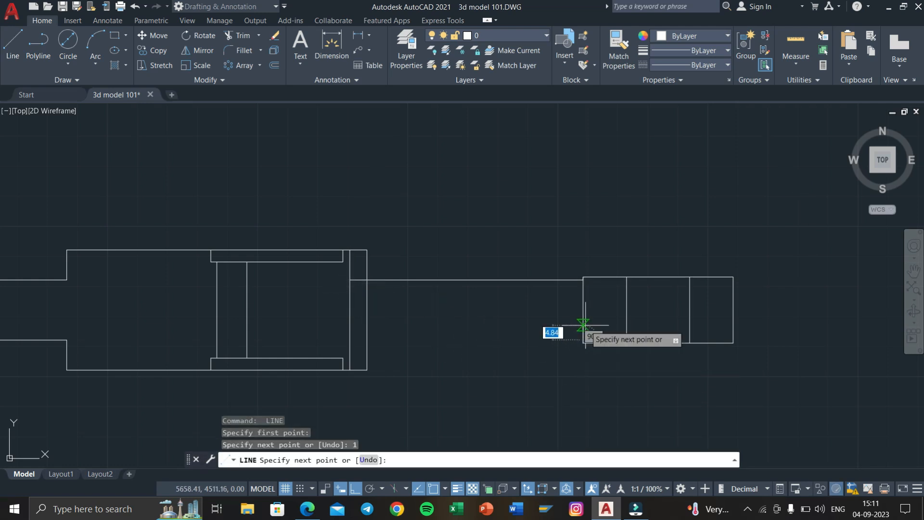
{"action": "left_click", "coordinate": [350, 348]}
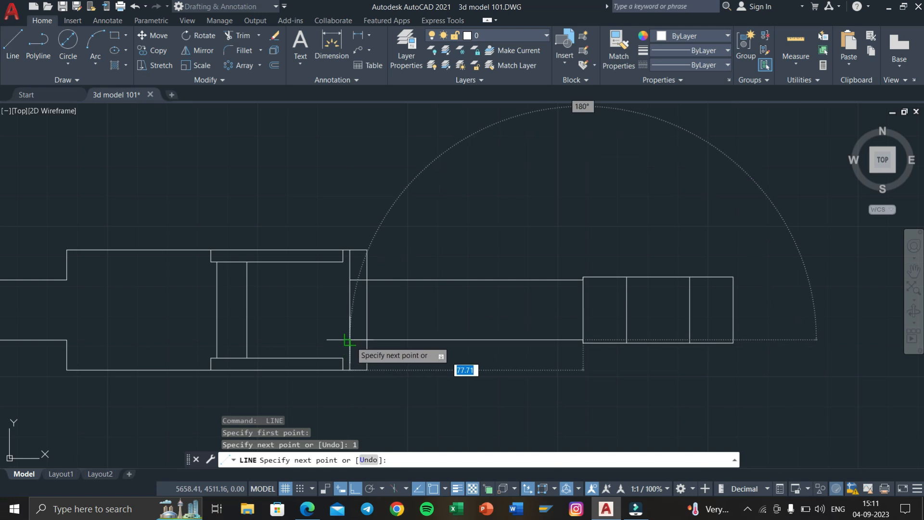
{"action": "right_click", "coordinate": [351, 343]}
{"action": "left_click", "coordinate": [370, 356]}
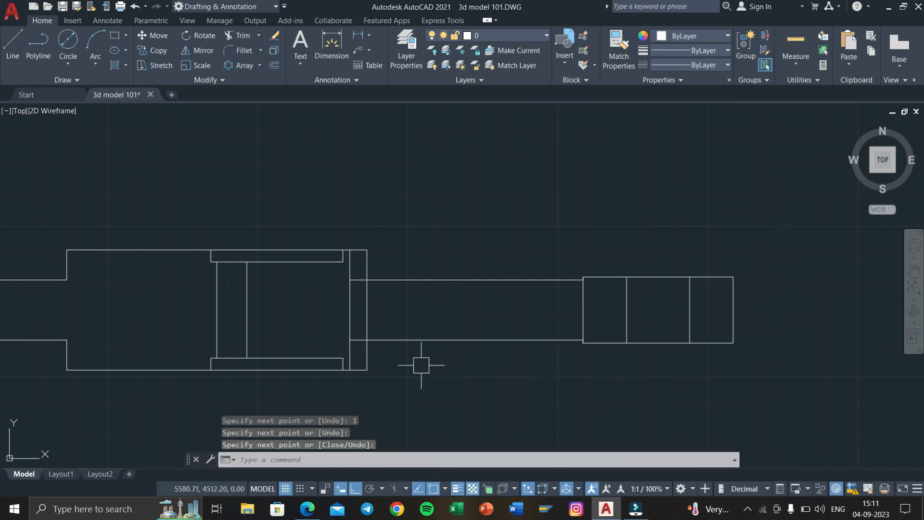
Step: Switch to D7.pdf, check where the arm meets the hub in section A-A, and return to the AutoCAD drawing
{"action": "key", "text": "super+Tab"}
{"action": "left_click", "coordinate": [395, 155]}
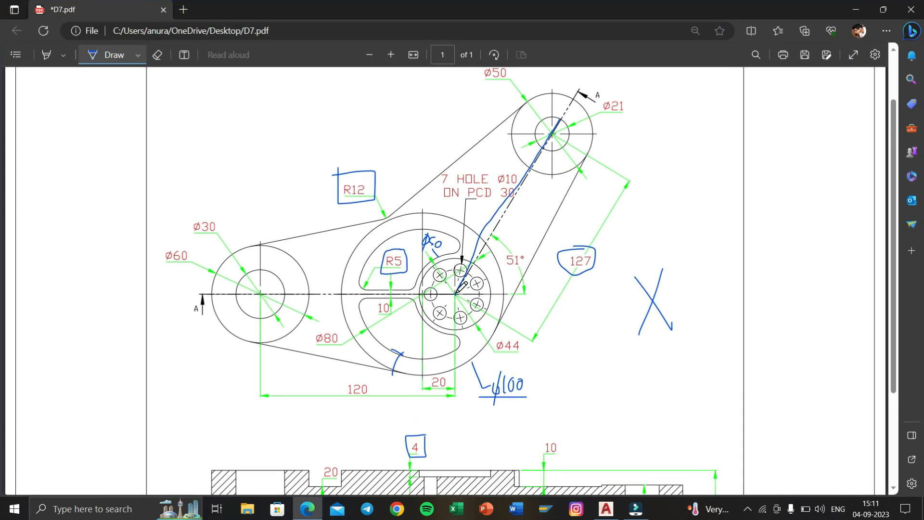
{"action": "scroll", "coordinate": [456, 291], "scroll_direction": "down", "scroll_amount": 3}
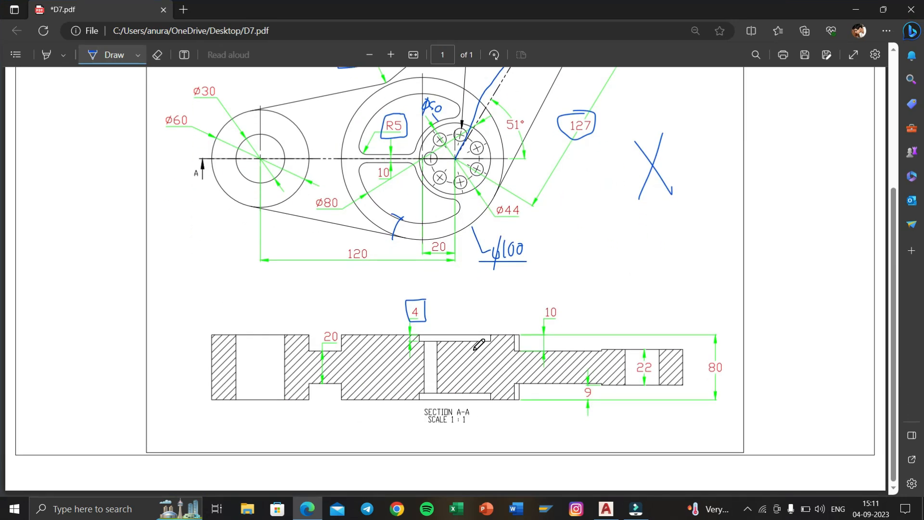
{"action": "key", "text": "super+Tab"}
{"action": "left_click", "coordinate": [336, 153]}
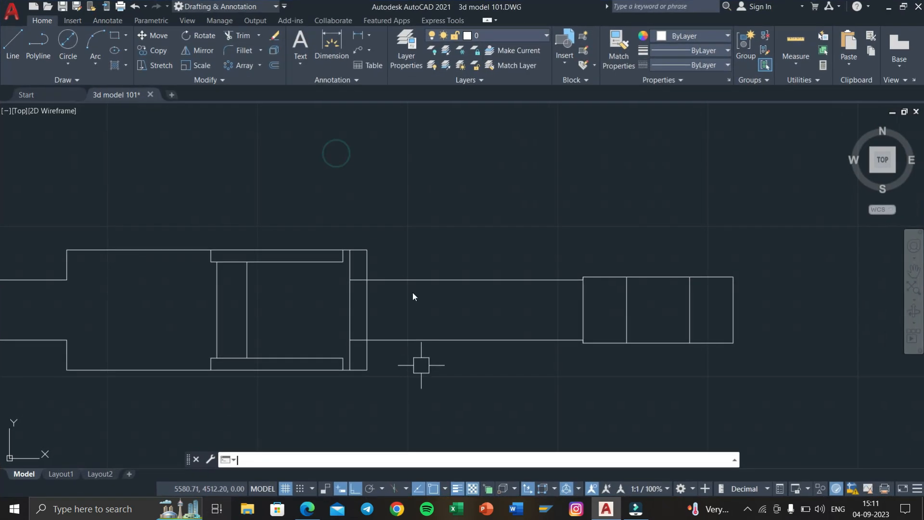
{"action": "scroll", "coordinate": [387, 312], "scroll_direction": "up", "scroll_amount": 2}
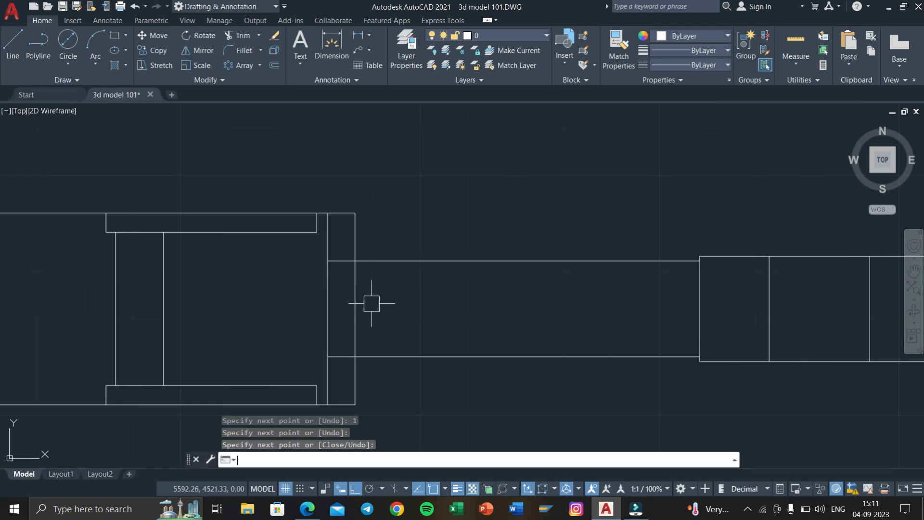
{"action": "key", "text": "super+Tab"}
{"action": "left_click", "coordinate": [386, 175]}
{"action": "key", "text": "super+Tab"}
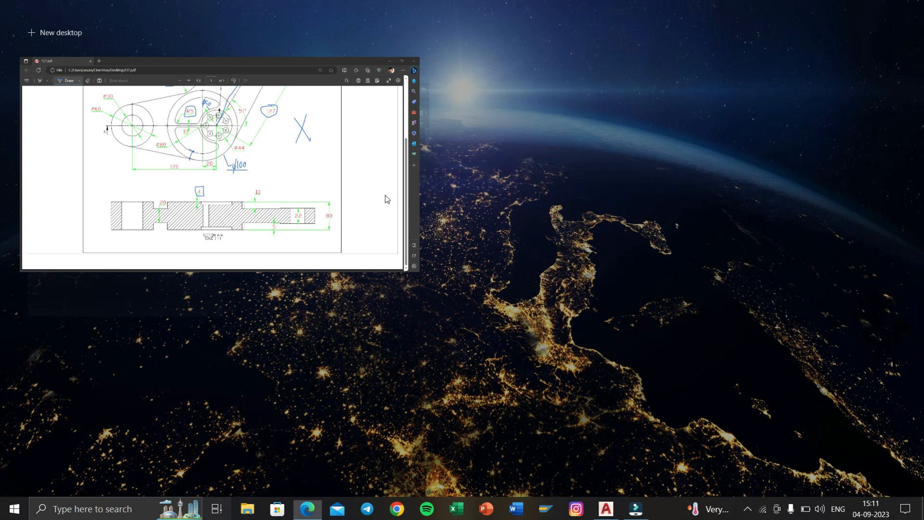
{"action": "left_click", "coordinate": [371, 147]}
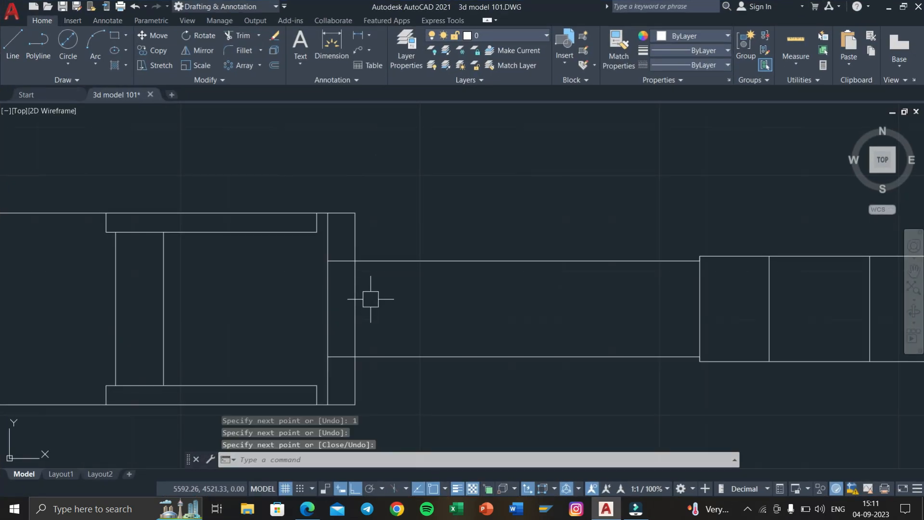
Step: Trim the hub's two rightmost vertical lines between the arm's upper and lower edges
{"action": "key", "text": "Return"}
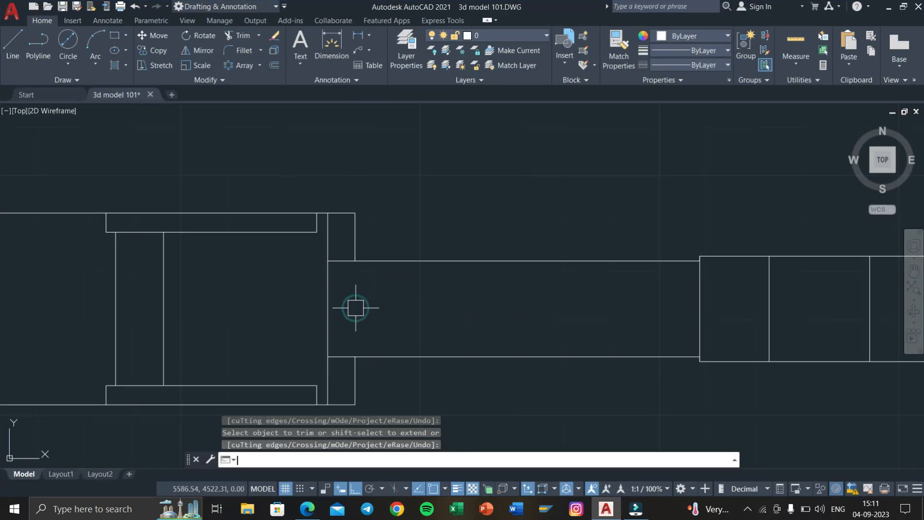
{"action": "scroll", "coordinate": [356, 308], "scroll_direction": "down", "scroll_amount": 4}
{"action": "scroll", "coordinate": [385, 310], "scroll_direction": "up", "scroll_amount": 2}
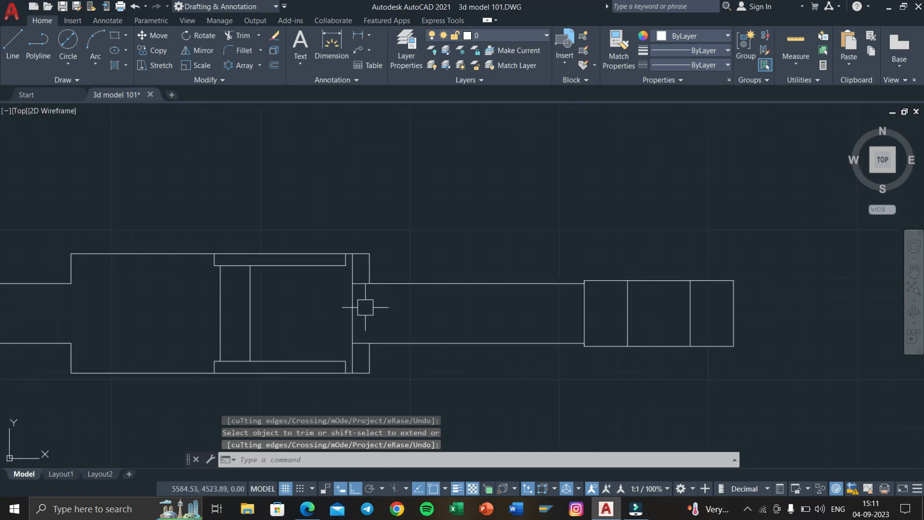
{"action": "key", "text": "Return"}
{"action": "left_click", "coordinate": [355, 309]}
{"action": "key", "text": "Return"}
{"action": "scroll", "coordinate": [355, 310], "scroll_direction": "down", "scroll_amount": 3}
{"action": "mouse_move", "coordinate": [355, 309]}
{"action": "middle_mouse_down"}
{"action": "mouse_move", "coordinate": [420, 310]}
{"action": "mouse_move", "coordinate": [369, 305]}
{"action": "mouse_move", "coordinate": [385, 302]}
{"action": "middle_mouse_up"}
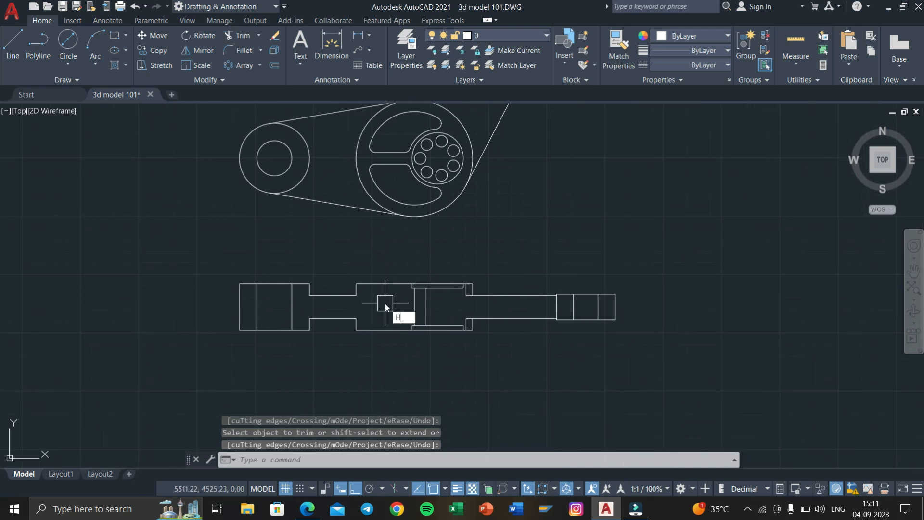
Step: Hatch section A-A with the ANSI31 pattern, filling both bosses' walls, the hub and both arms while leaving the holes open
{"action": "type", "text": "h"}
{"action": "key", "text": "Return"}
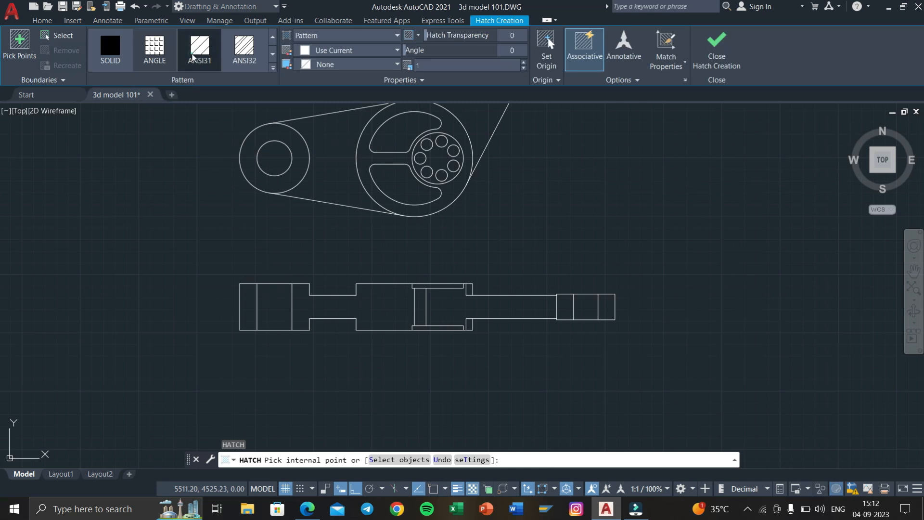
{"action": "left_click", "coordinate": [312, 299]}
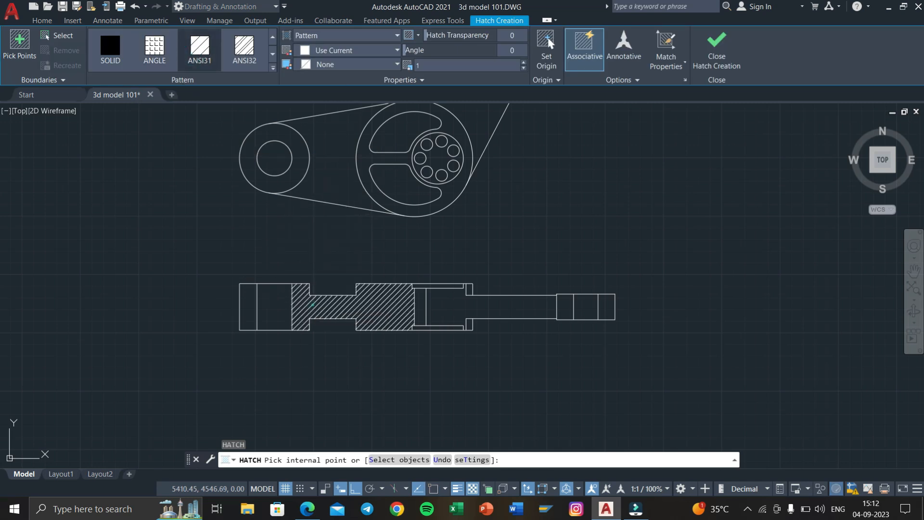
{"action": "left_click", "coordinate": [246, 306]}
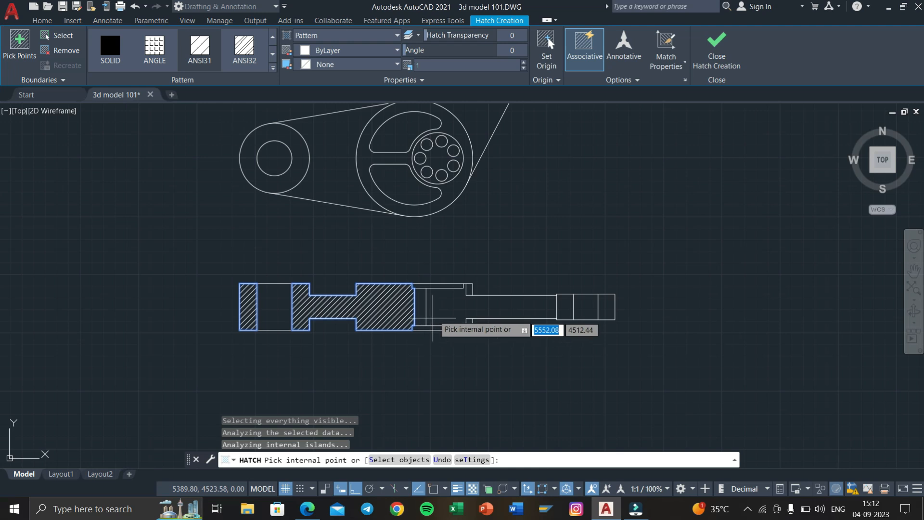
{"action": "left_click", "coordinate": [481, 307]}
{"action": "left_click", "coordinate": [560, 306]}
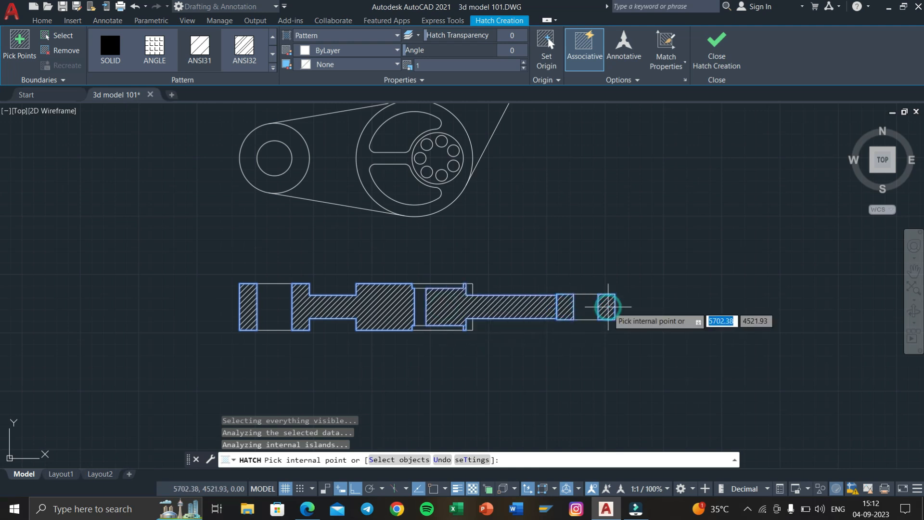
{"action": "key", "text": "Escape"}
Step: Delete the vertical line separating the hatched right arm from the Ø50 boss in section A-A
{"action": "scroll", "coordinate": [595, 309], "scroll_direction": "up", "scroll_amount": 6}
{"action": "scroll", "coordinate": [431, 294], "scroll_direction": "up", "scroll_amount": 2}
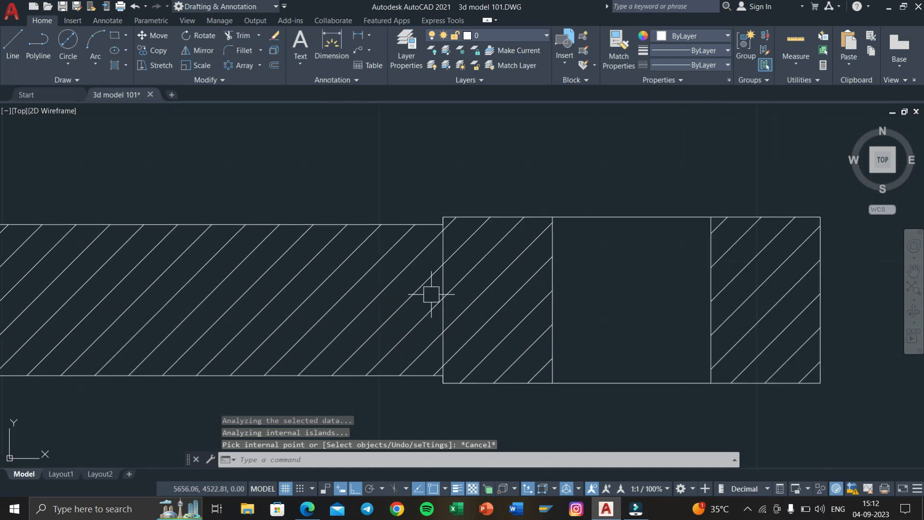
{"action": "left_click", "coordinate": [442, 283]}
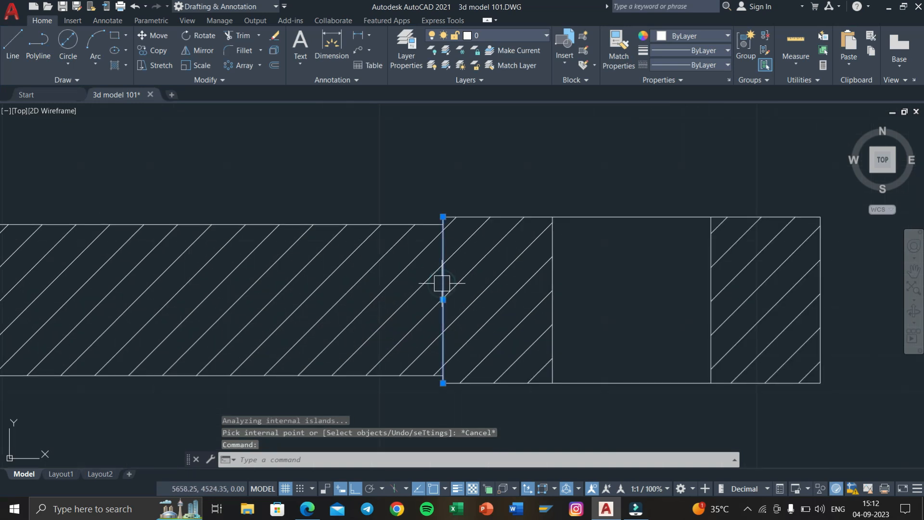
{"action": "key", "text": "Delete"}
{"action": "scroll", "coordinate": [448, 285], "scroll_direction": "down", "scroll_amount": 3}
{"action": "mouse_move", "coordinate": [452, 287]}
{"action": "middle_mouse_down"}
{"action": "mouse_move", "coordinate": [452, 351]}
{"action": "mouse_move", "coordinate": [489, 340]}
{"action": "mouse_move", "coordinate": [504, 406]}
{"action": "middle_mouse_up"}
{"action": "scroll", "coordinate": [465, 343], "scroll_direction": "down", "scroll_amount": 2}
{"action": "scroll", "coordinate": [508, 373], "scroll_direction": "down", "scroll_amount": 2}
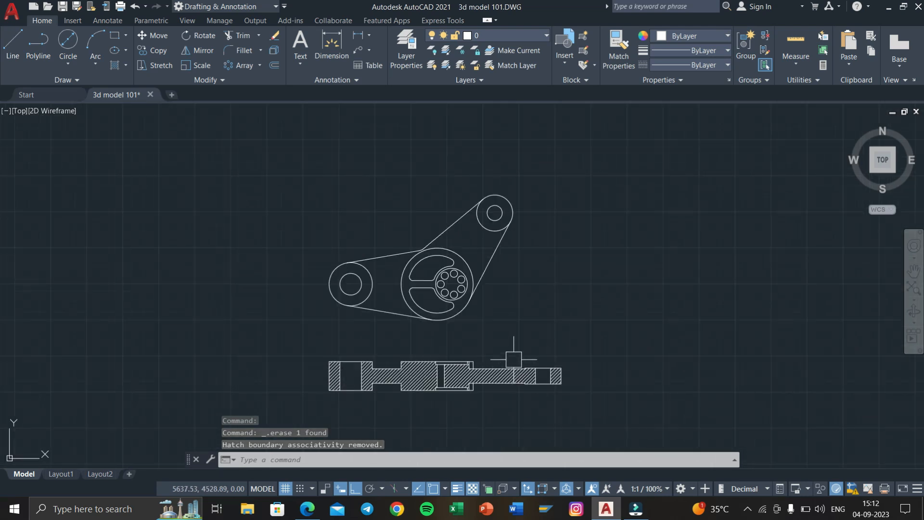
{"action": "middle_click_drag", "start_coordinate": [513, 359], "coordinate": [511, 373]}
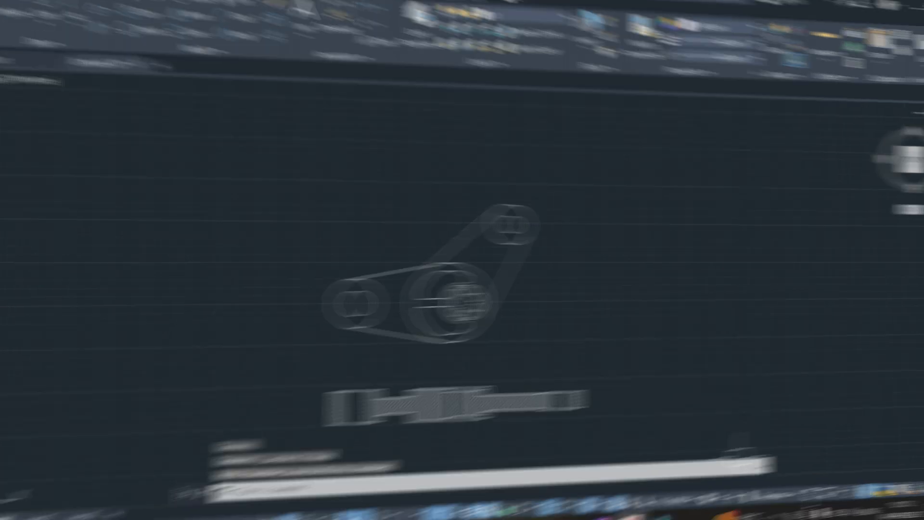